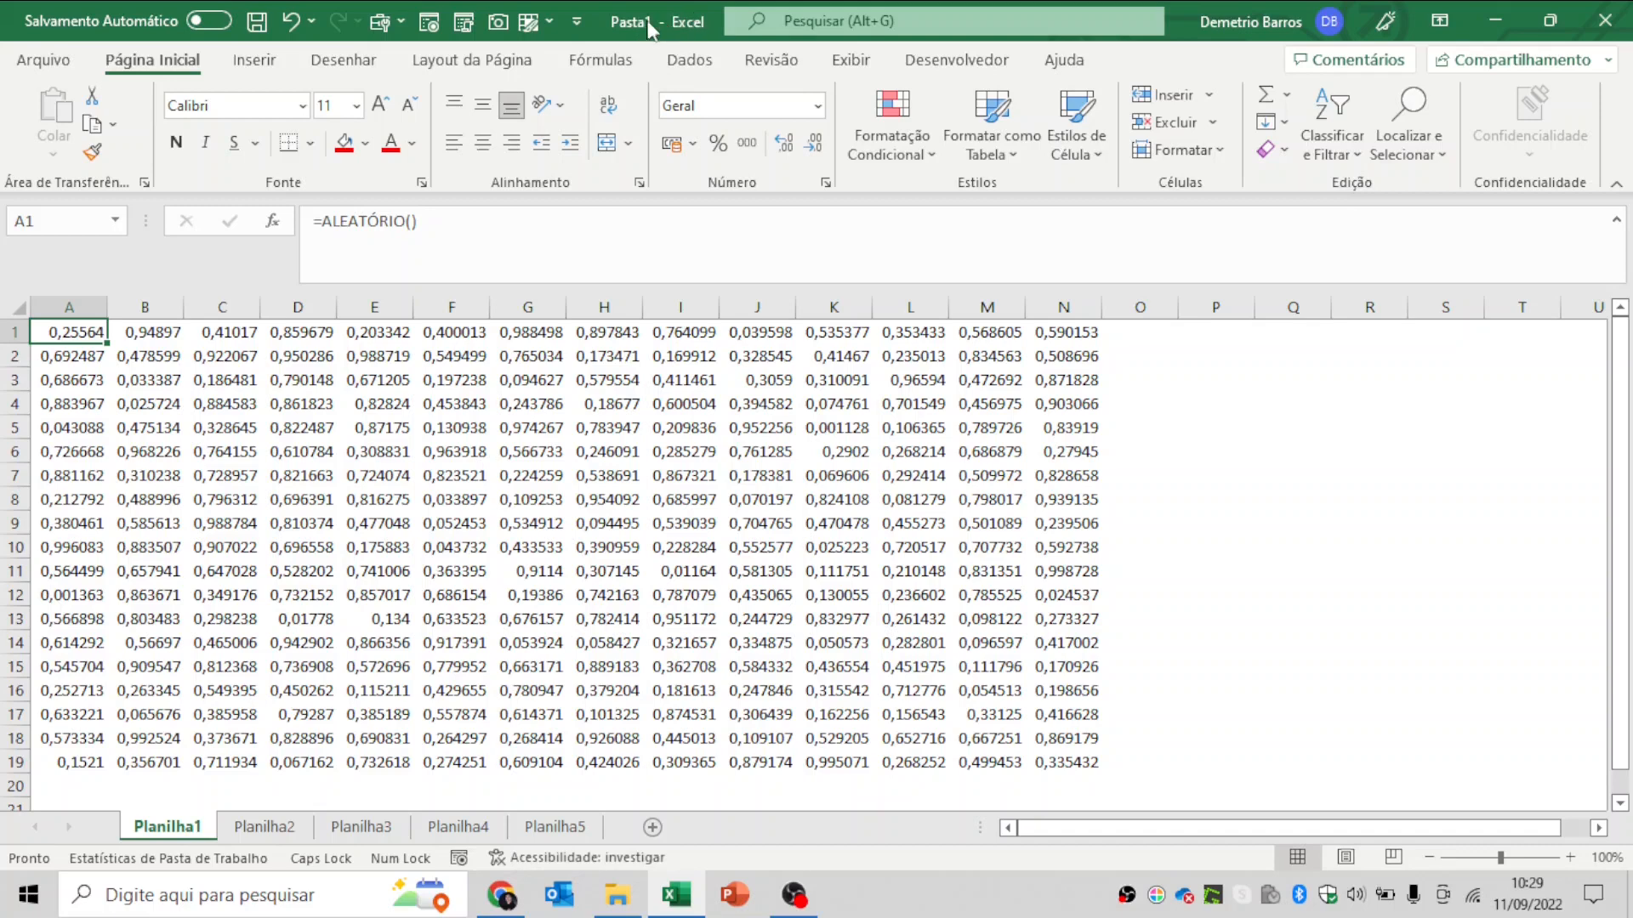
- Look through the worksheets Planilha2 to Planilha5 to compare the fill formatting of their data
{"action": "left_click", "coordinate": [692, 401]}
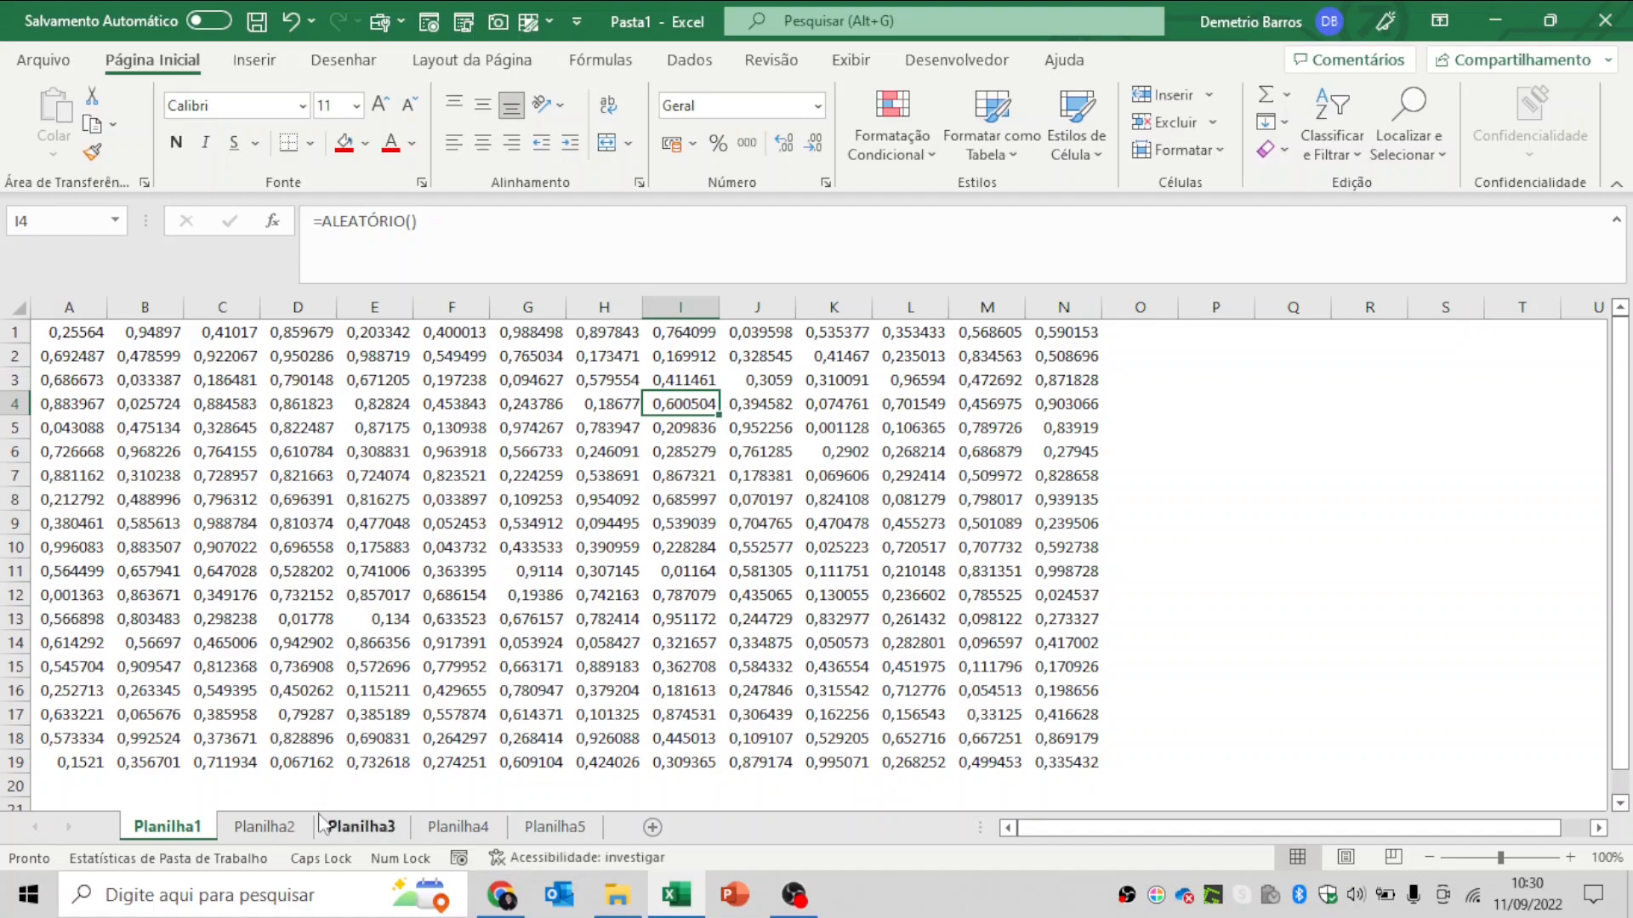
{"action": "left_click", "coordinate": [265, 826]}
{"action": "left_click", "coordinate": [361, 826]}
{"action": "left_click", "coordinate": [457, 827]}
{"action": "left_click", "coordinate": [554, 827]}
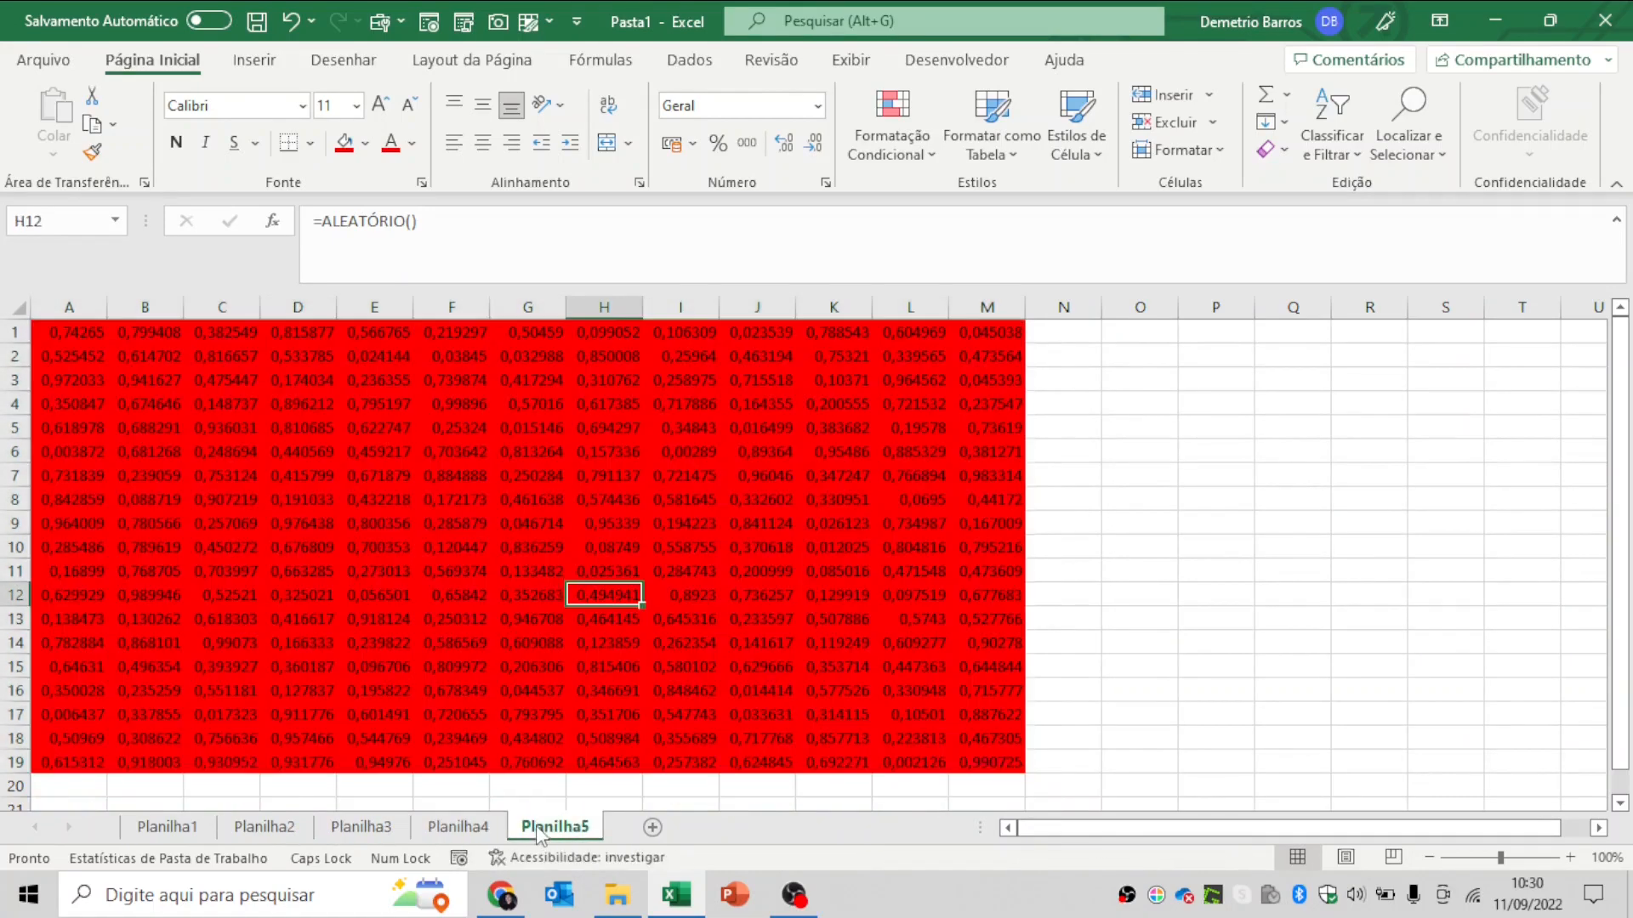
{"action": "left_click", "coordinate": [595, 519]}
- Return to Planilha1 and examine its data cells, including the whole range A1:N19
{"action": "left_click", "coordinate": [167, 827]}
{"action": "key", "text": "Down"}
{"action": "left_click", "coordinate": [81, 348]}
{"action": "left_click", "coordinate": [152, 426]}
{"action": "left_click", "coordinate": [463, 547]}
{"action": "left_click", "coordinate": [905, 623]}
{"action": "left_click", "coordinate": [1039, 717]}
{"action": "left_click_drag", "start_coordinate": [1061, 763], "coordinate": [51, 332]}
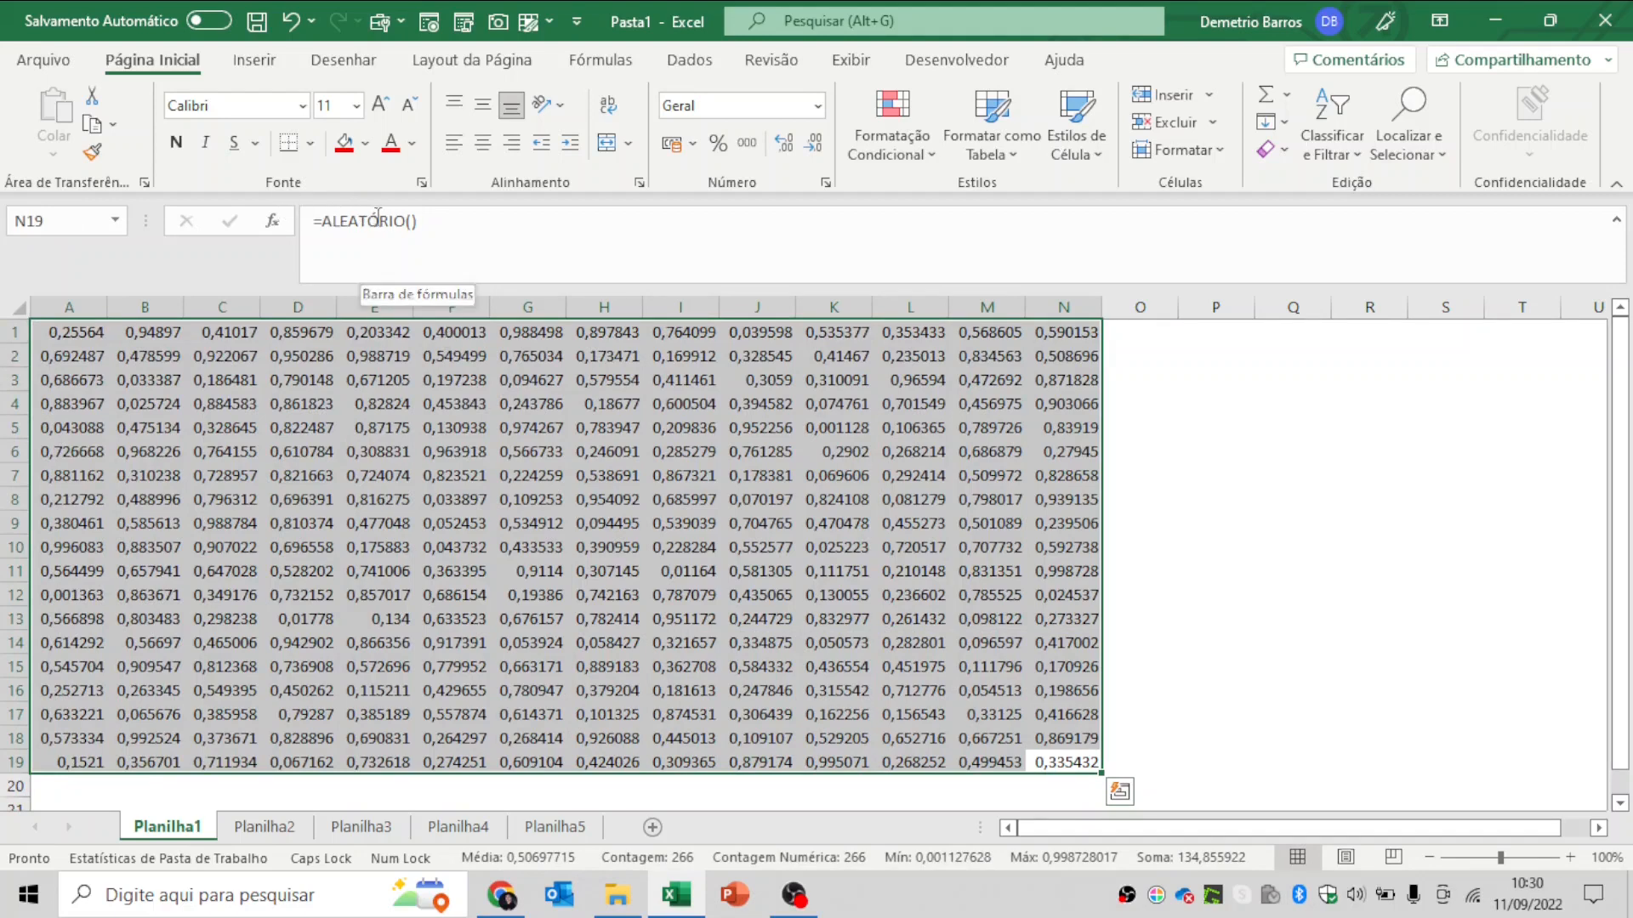
{"action": "left_click", "coordinate": [438, 453]}
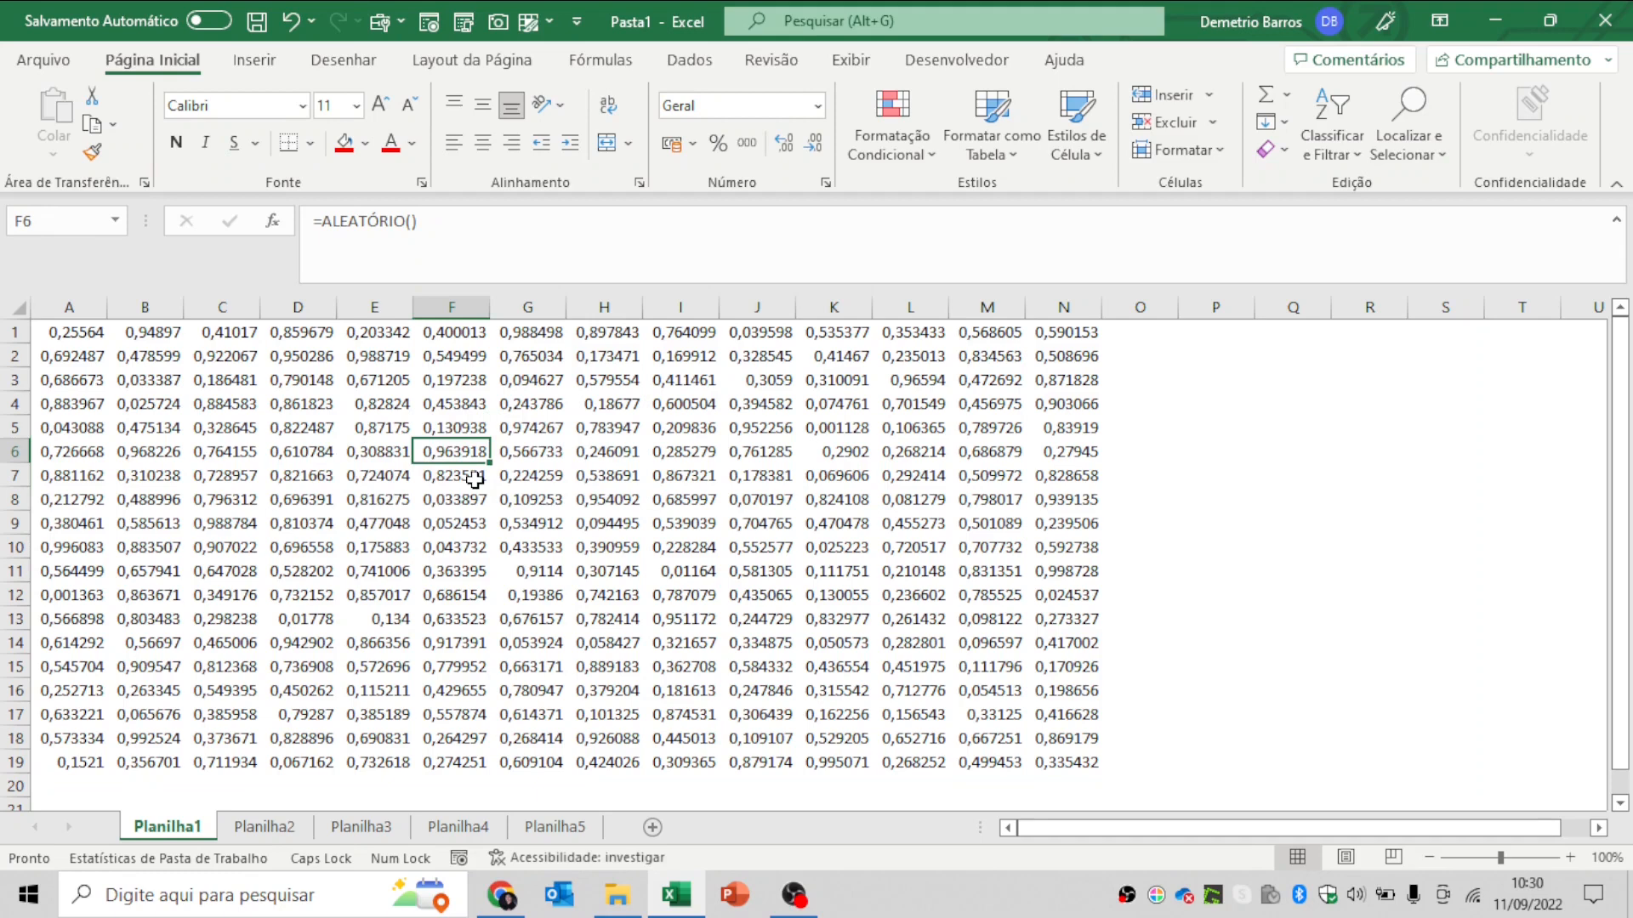
{"action": "left_click", "coordinate": [85, 337]}
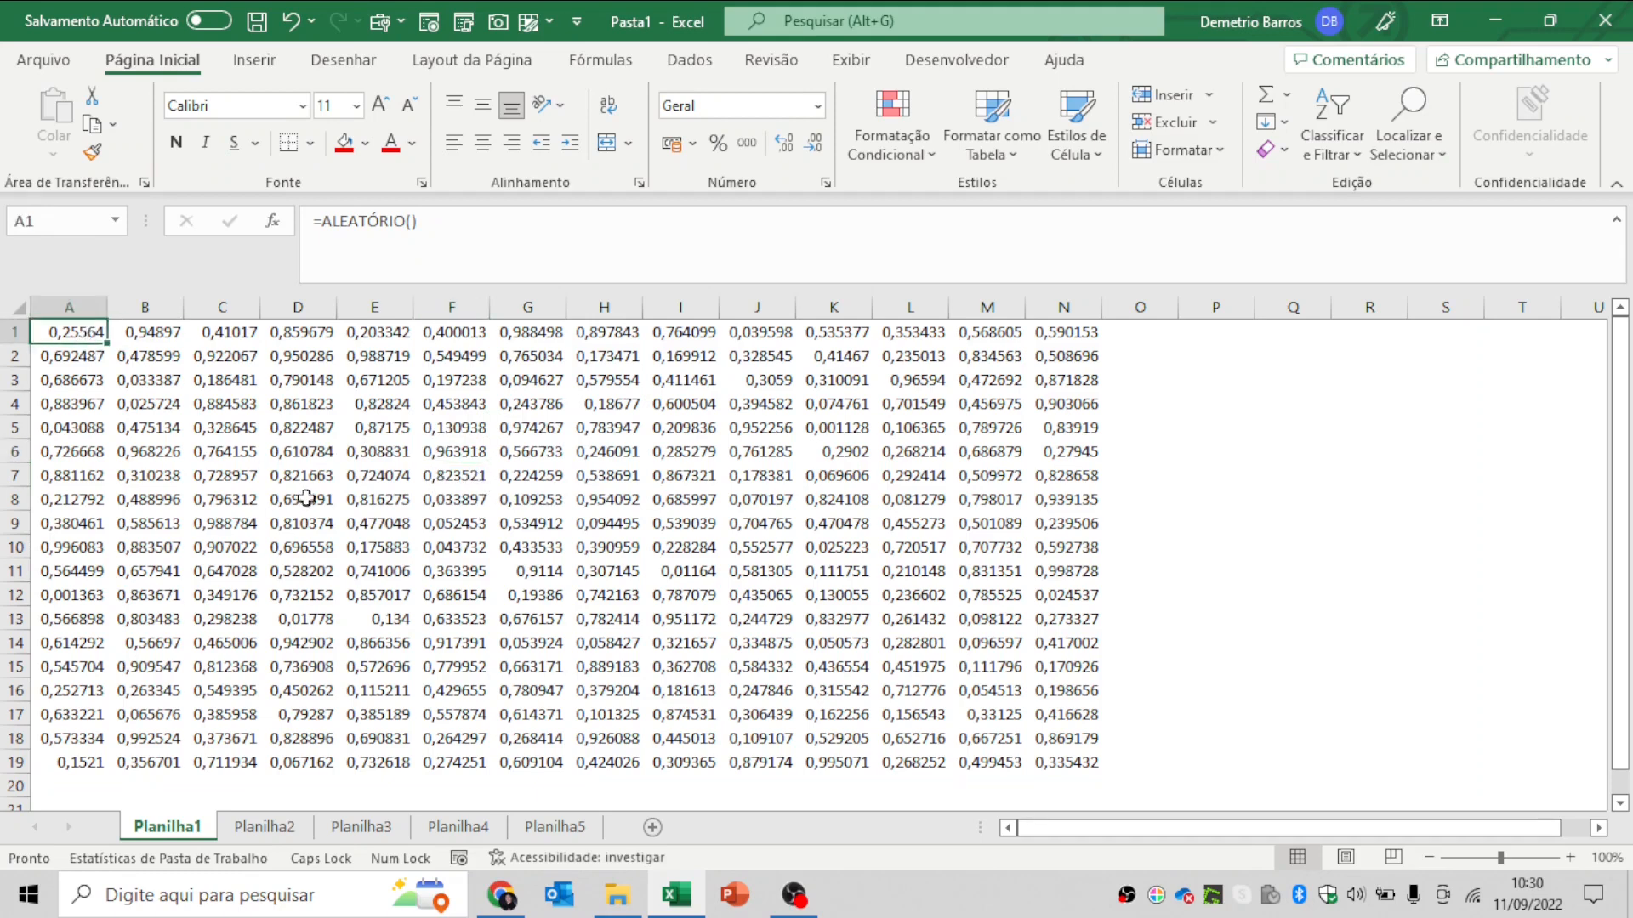
{"action": "left_click", "coordinate": [754, 549]}
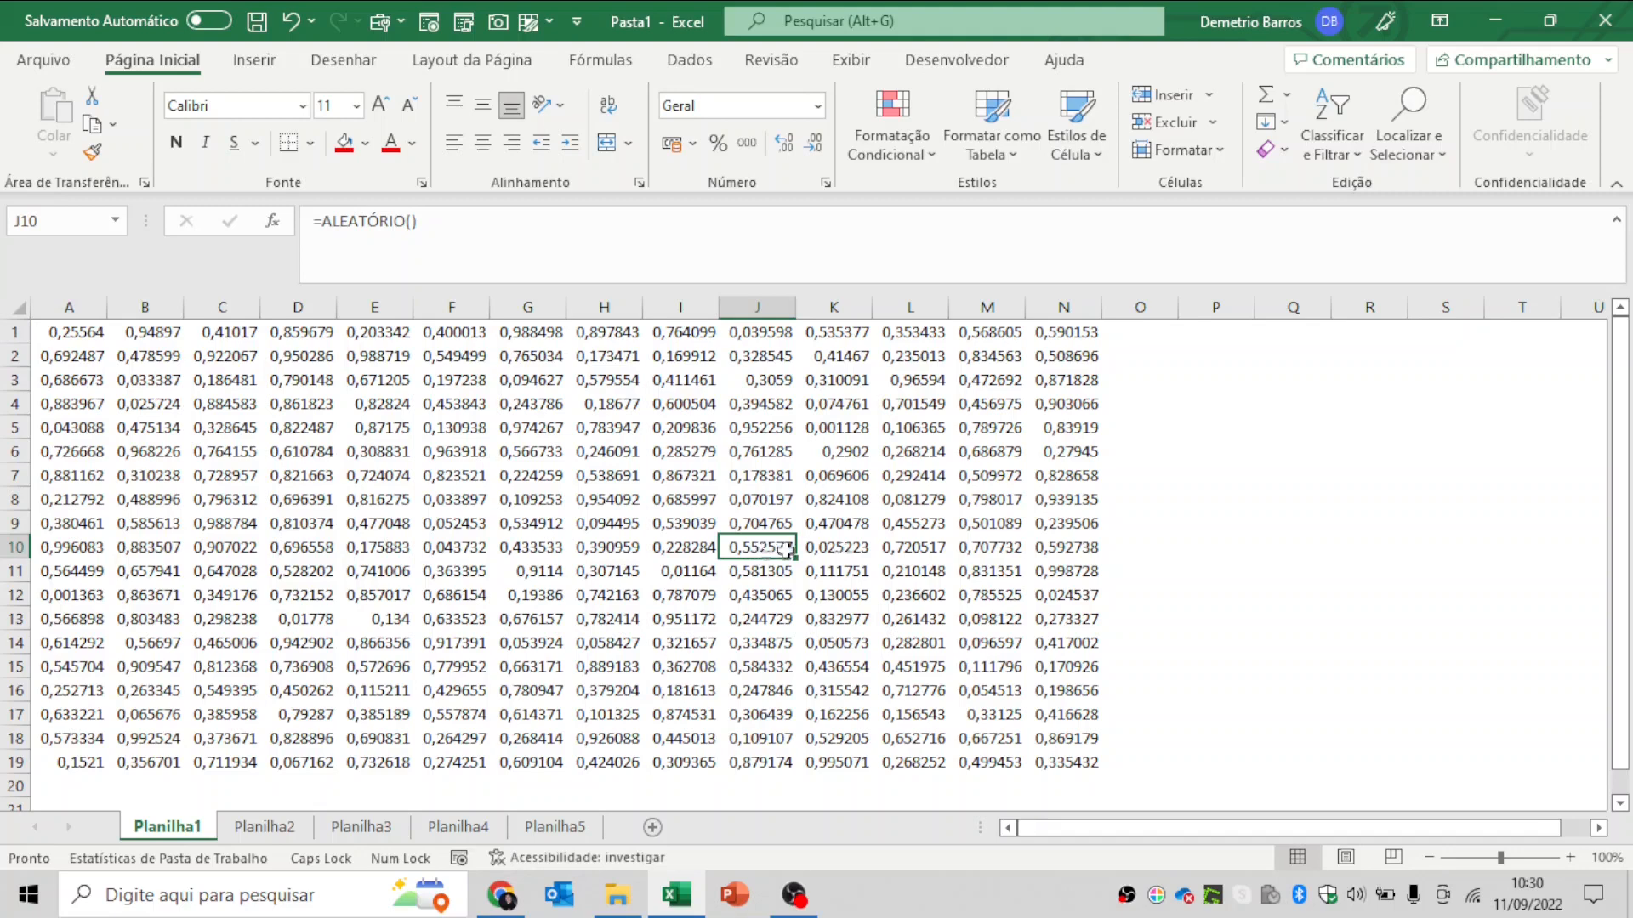
- Select all cells of Planilha1 and check how far the selection extends beyond the data
{"action": "left_click", "coordinate": [18, 308]}
{"action": "scroll", "coordinate": [1148, 488], "scroll_direction": "down", "scroll_amount": 20}
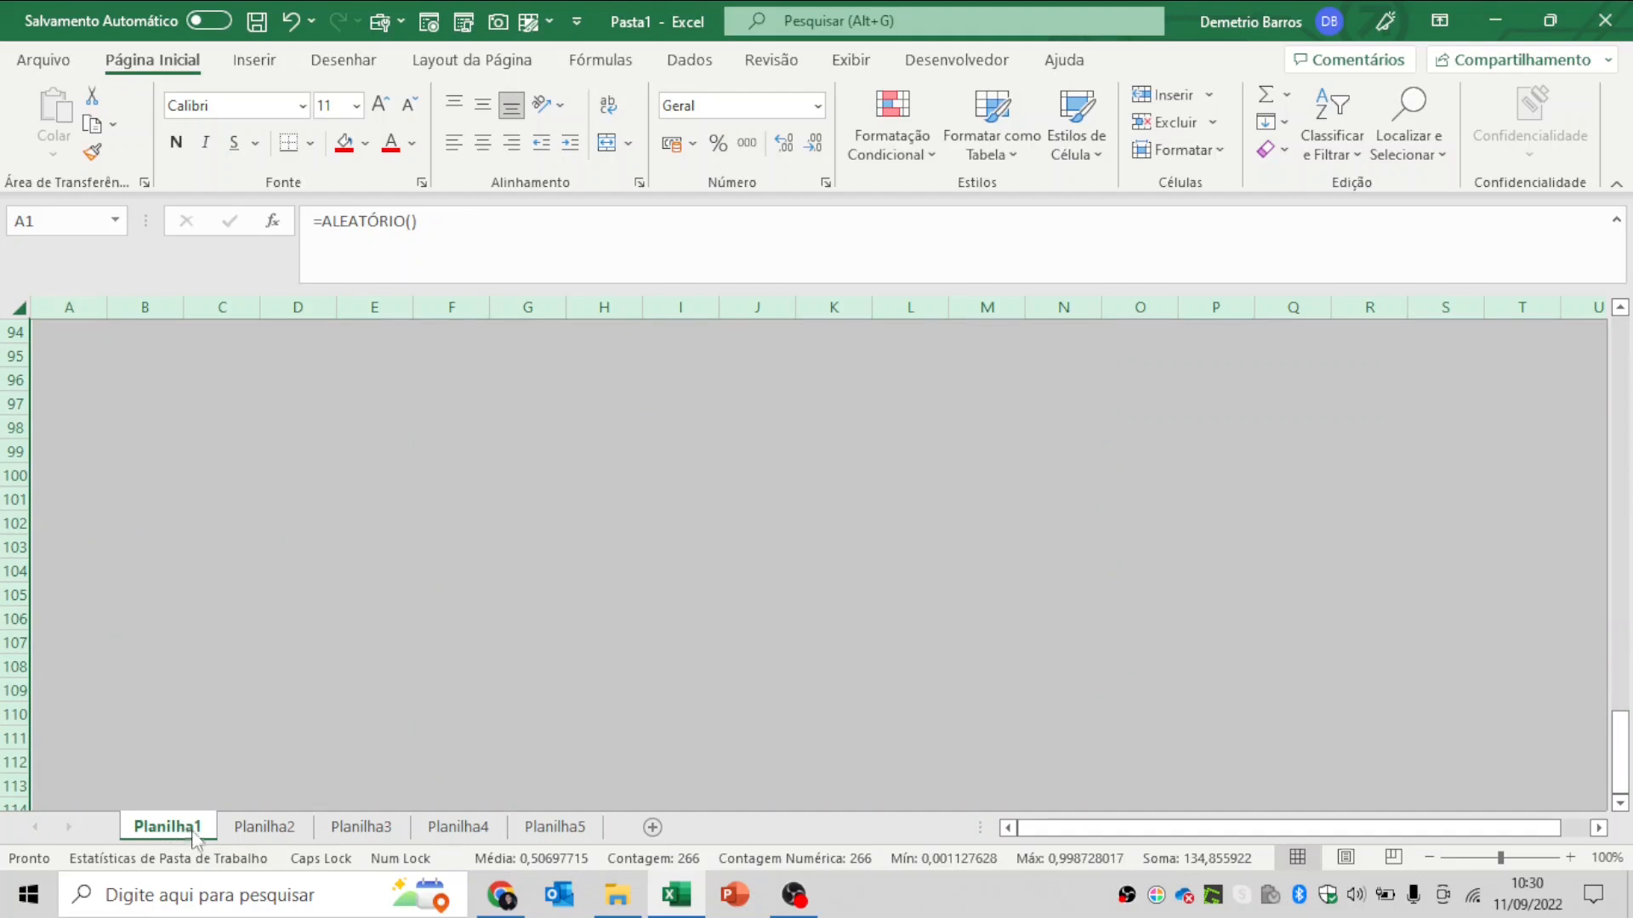
{"action": "left_click", "coordinate": [1048, 829]}
{"action": "scroll", "coordinate": [424, 643], "scroll_direction": "up", "scroll_amount": 20}
{"action": "scroll", "coordinate": [424, 643], "scroll_direction": "up", "scroll_amount": 11}
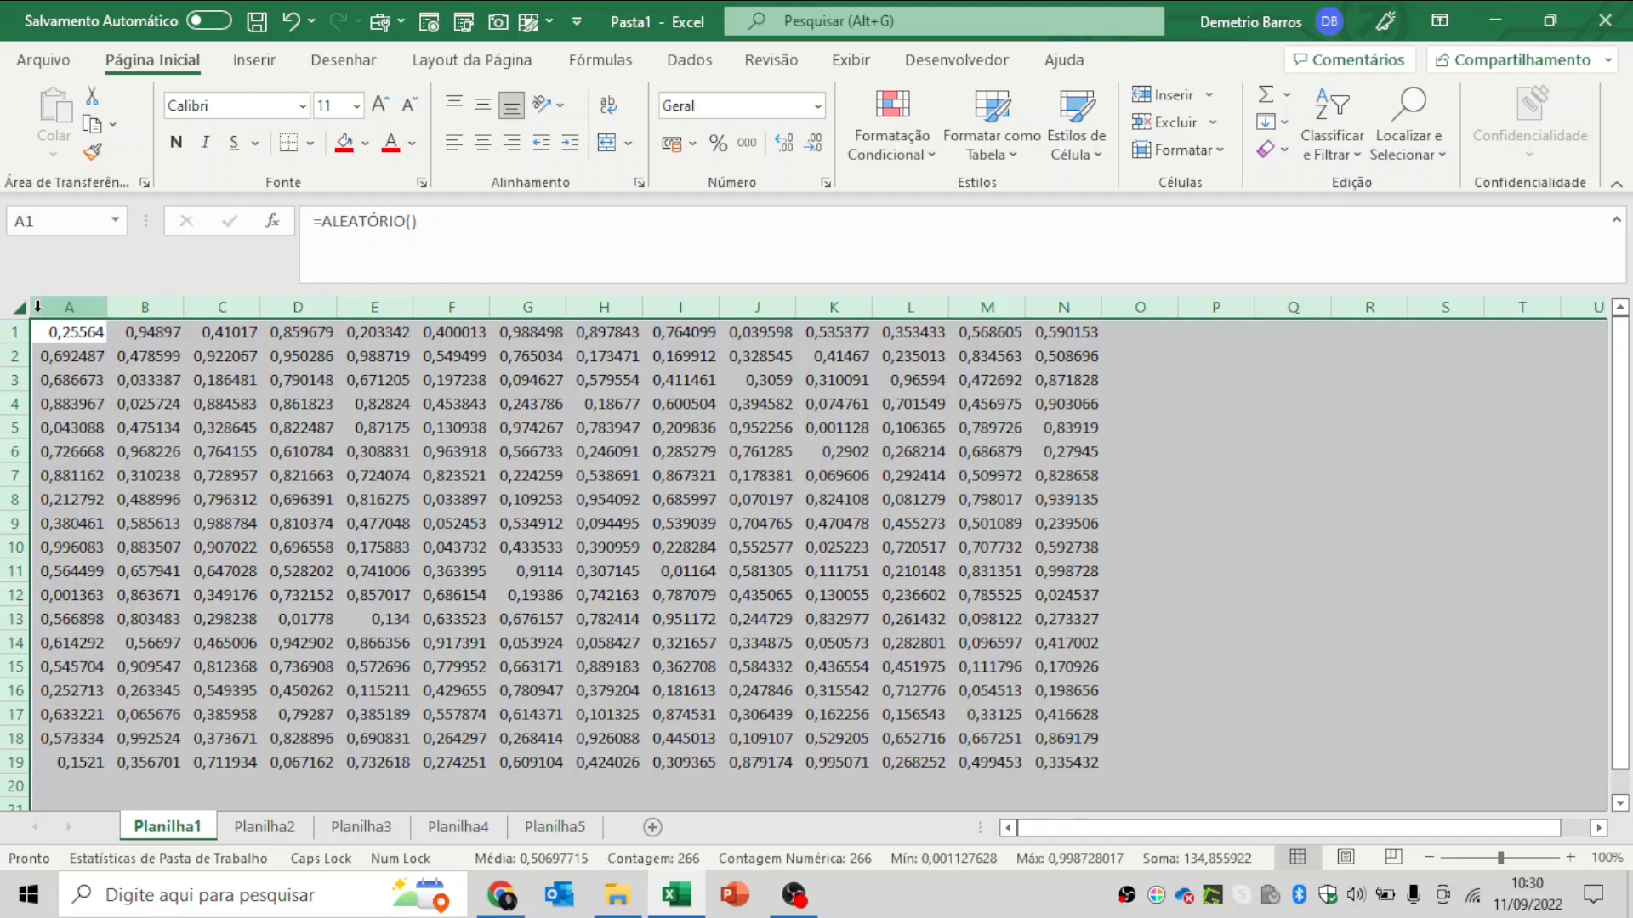
- Select Planilha1's data from A1 to the last used cell and check the area outside it
{"action": "left_click", "coordinate": [103, 352]}
{"action": "left_click", "coordinate": [97, 326]}
{"action": "key", "text": "ctrl+shift+End"}
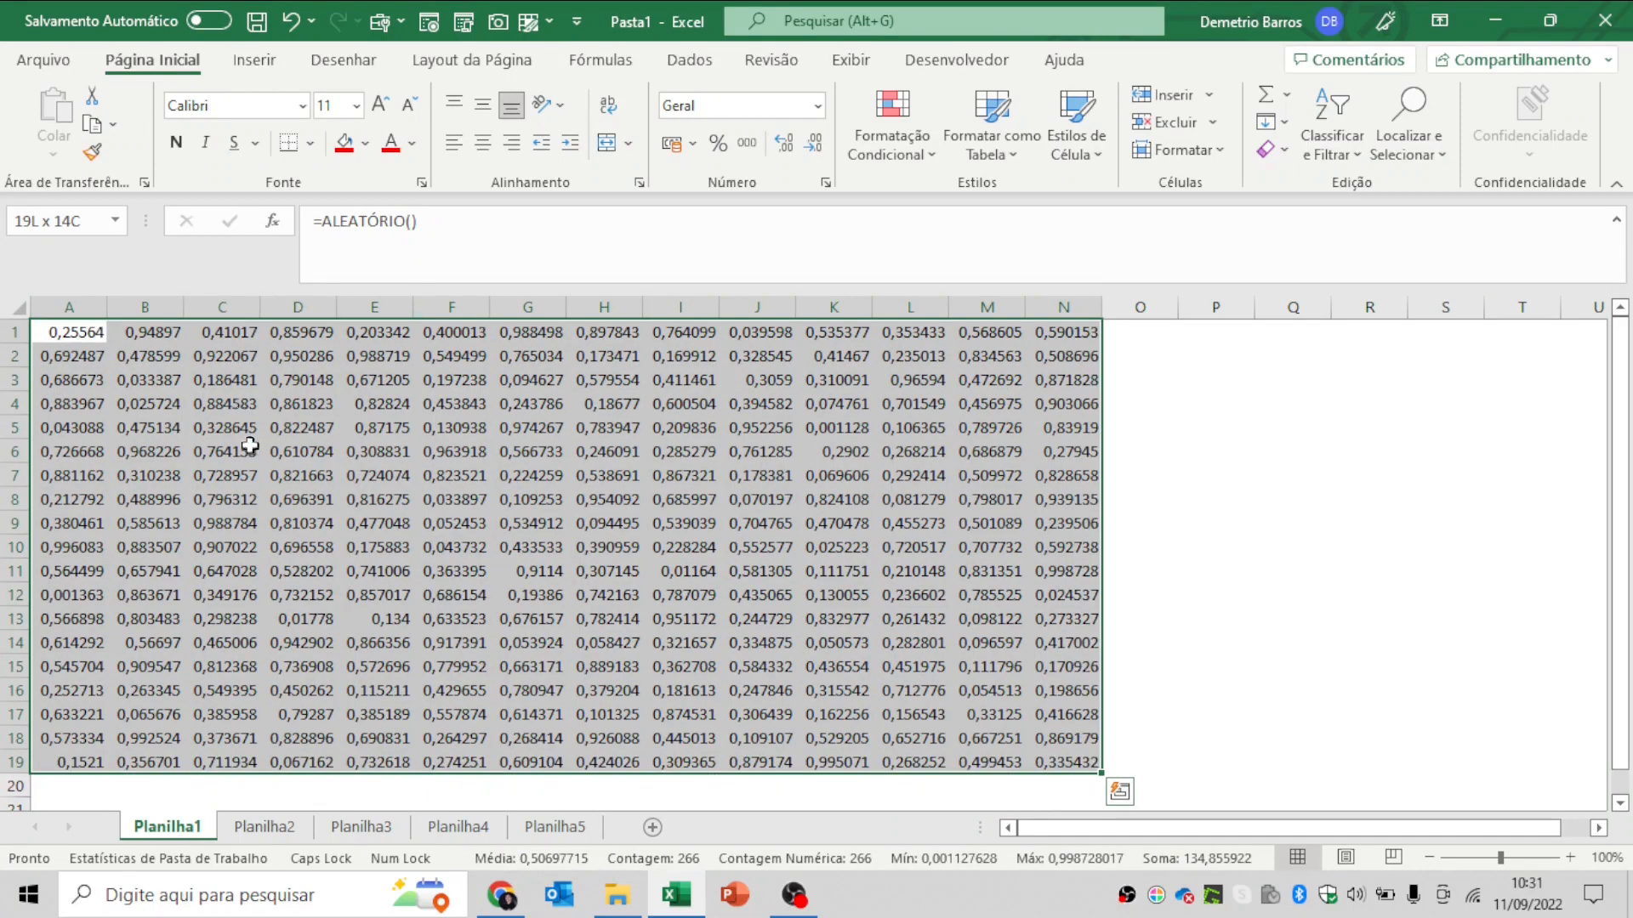
{"action": "scroll", "coordinate": [1389, 548], "scroll_direction": "down", "scroll_amount": 20}
{"action": "mouse_move", "coordinate": [1530, 828]}
{"action": "left_mouse_down"}
{"action": "mouse_move", "coordinate": [1558, 842]}
{"action": "mouse_move", "coordinate": [1530, 828]}
{"action": "left_mouse_up"}
{"action": "scroll", "coordinate": [809, 564], "scroll_direction": "up", "scroll_amount": 20}
- Remove the fill color from all cells of Planilha1
{"action": "left_click", "coordinate": [19, 306]}
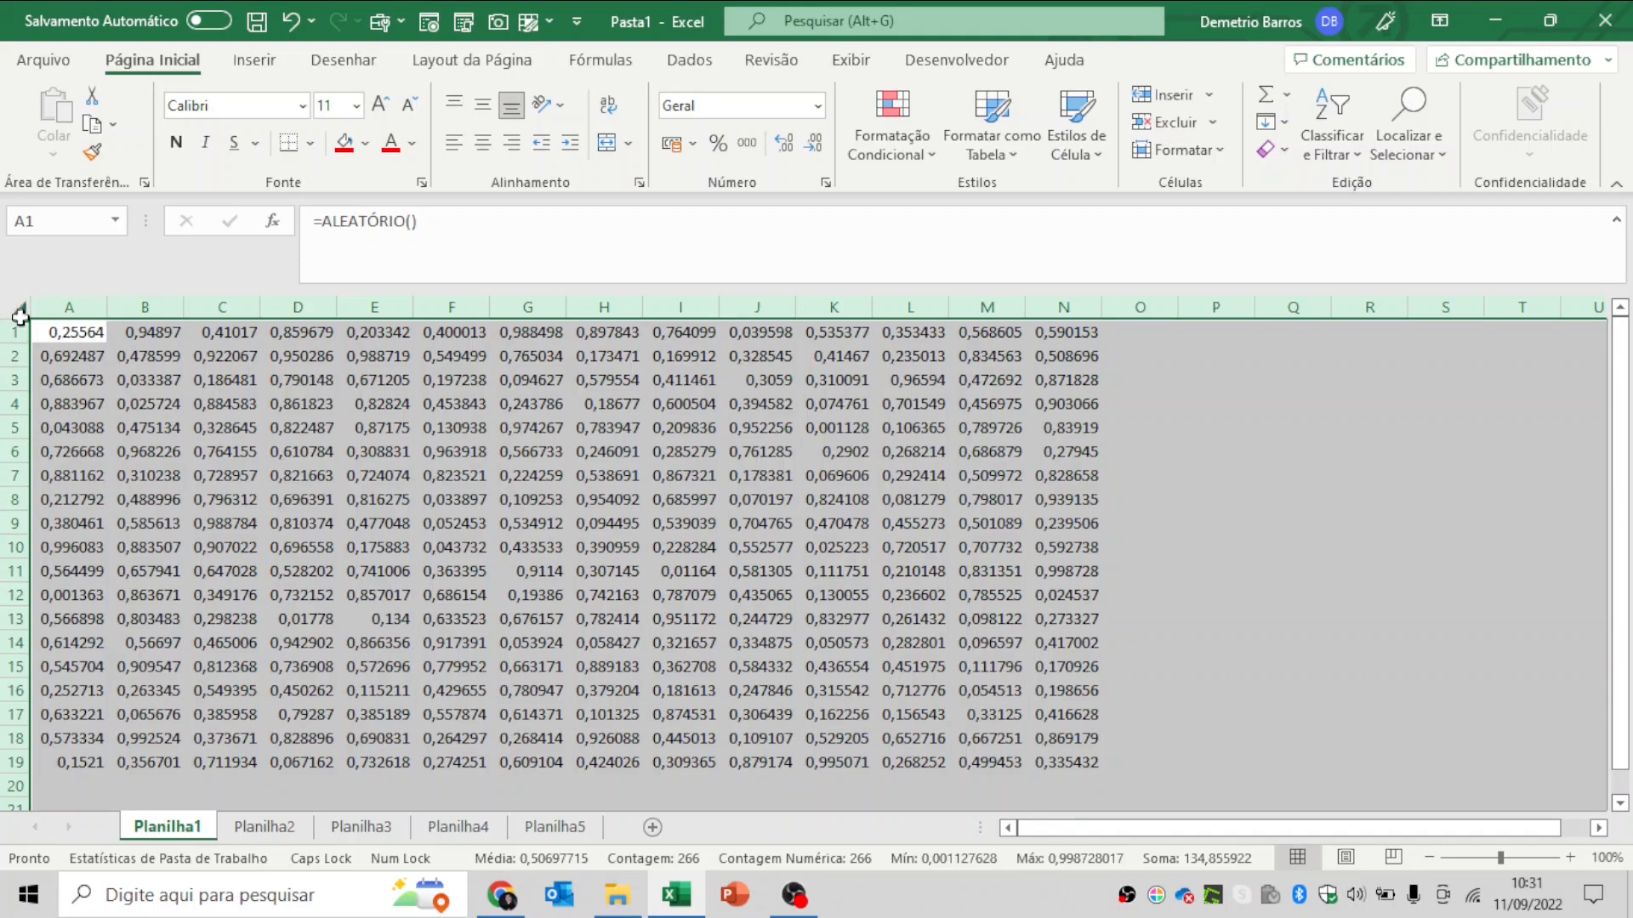
{"action": "left_click", "coordinate": [366, 146]}
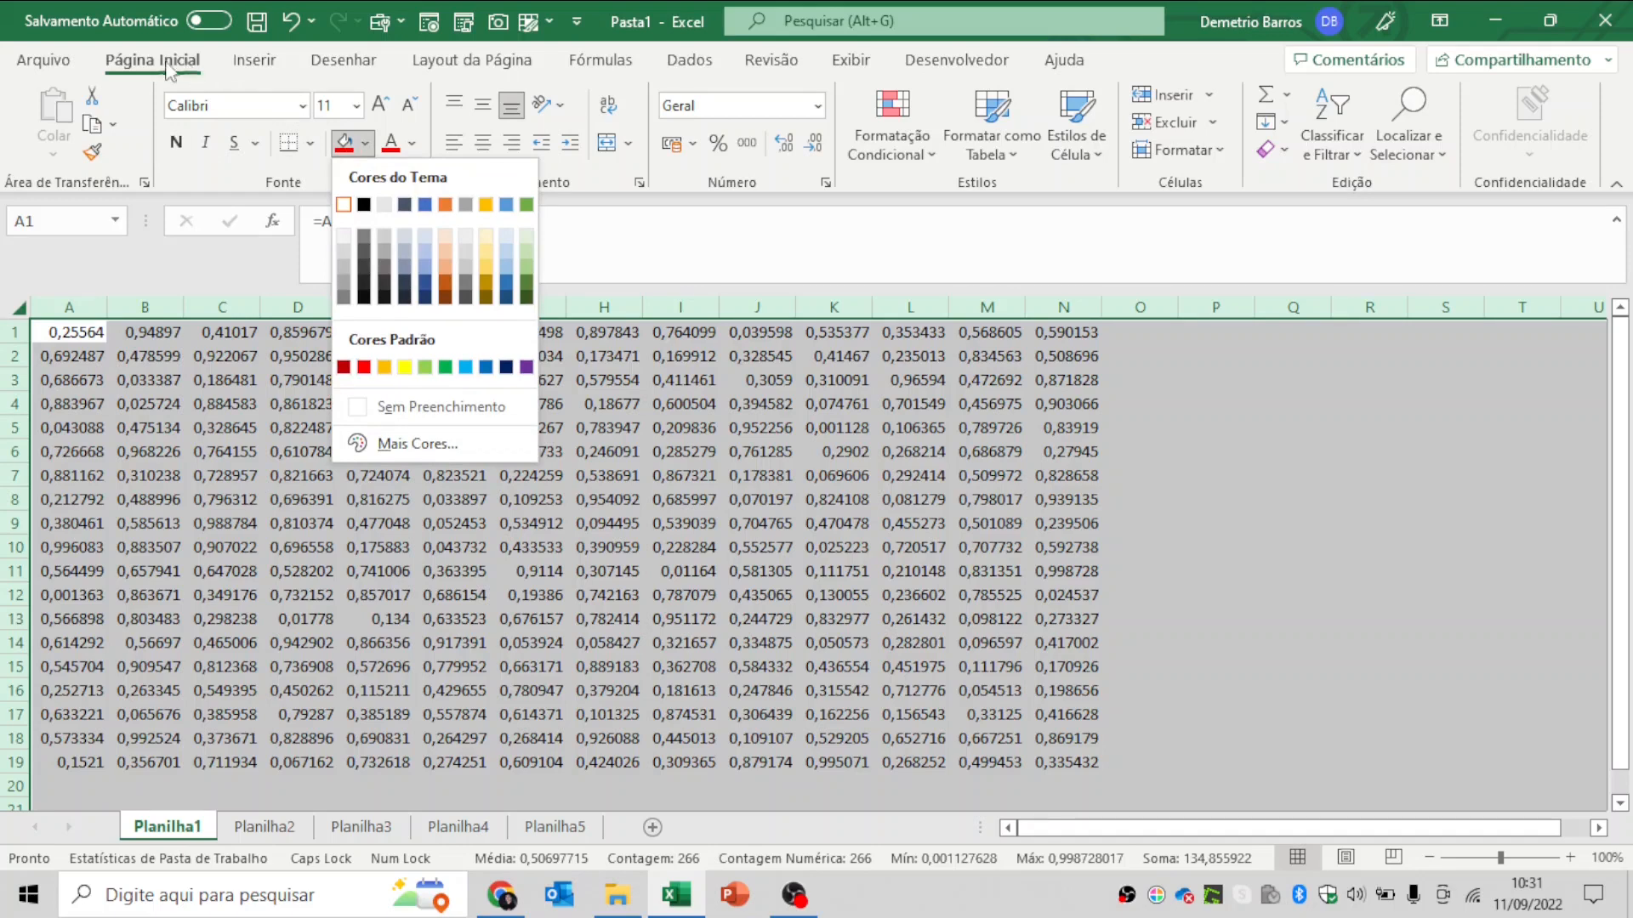
{"action": "left_click", "coordinate": [414, 408]}
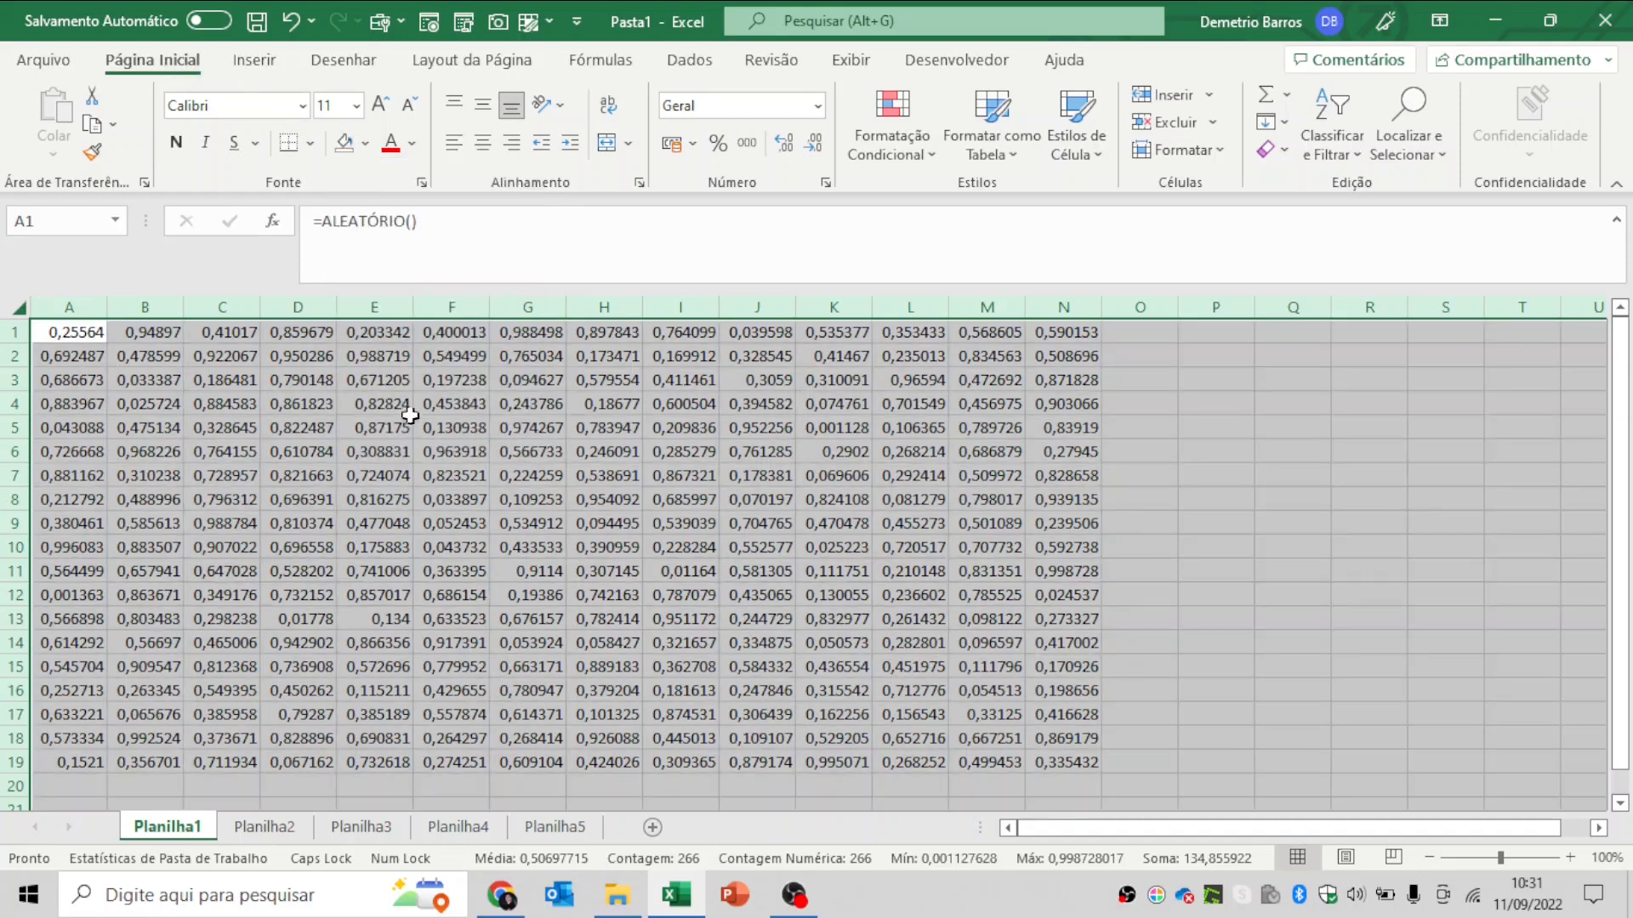
{"action": "left_click", "coordinate": [911, 474]}
{"action": "left_click", "coordinate": [1307, 483]}
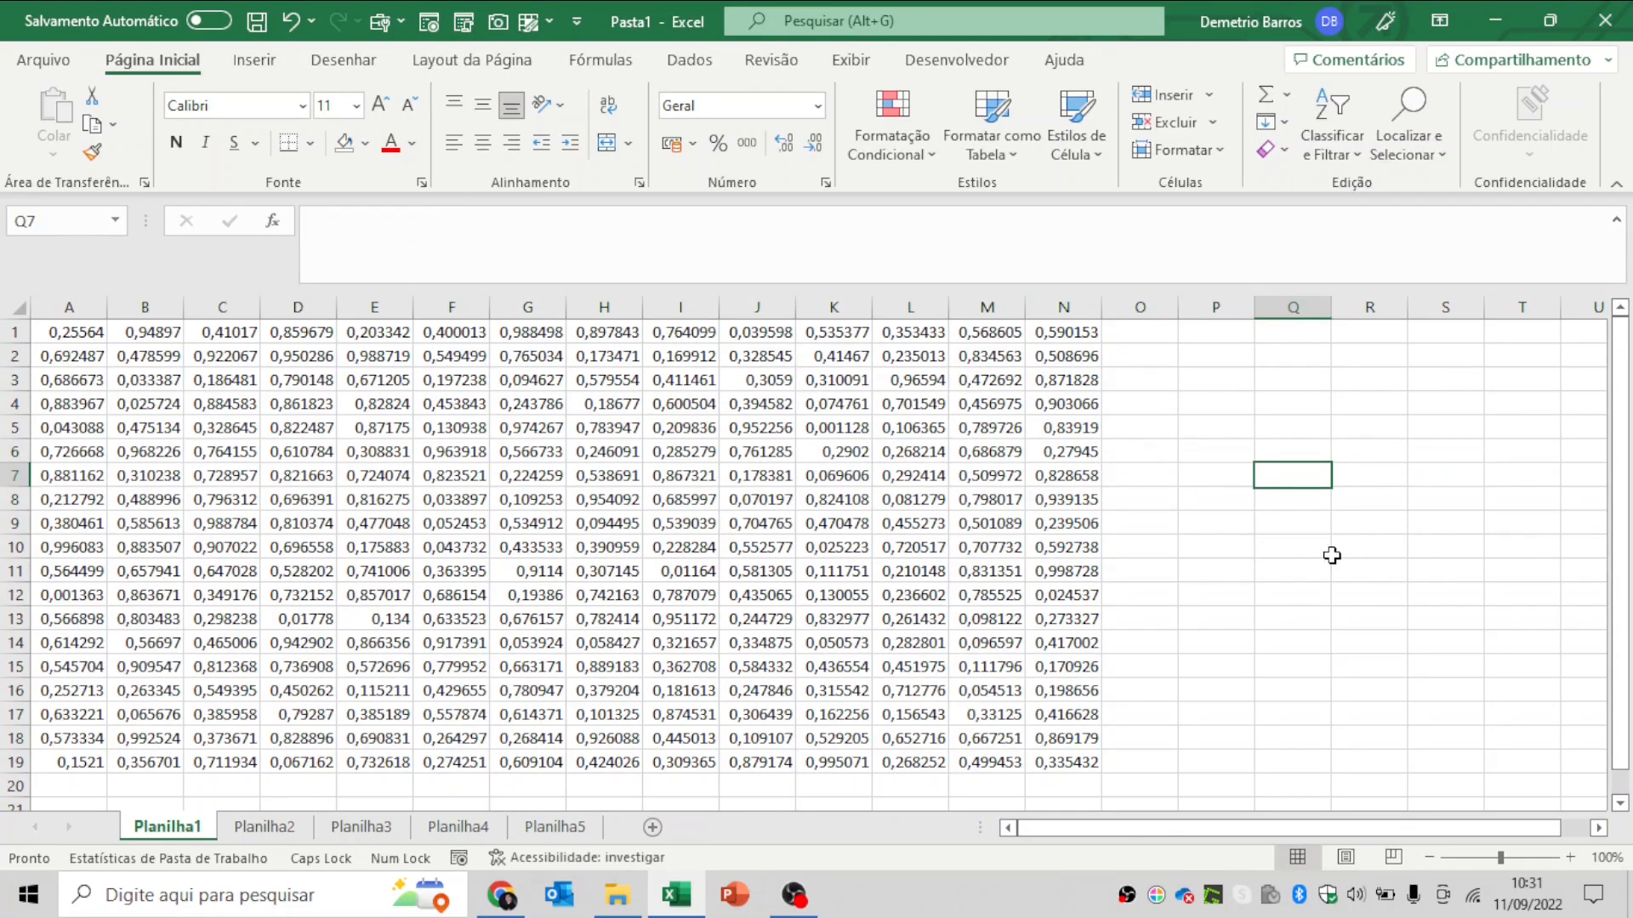
- Hide the gridlines on Planilha1 and collapse the formula bar to a single line
{"action": "left_click", "coordinate": [858, 66]}
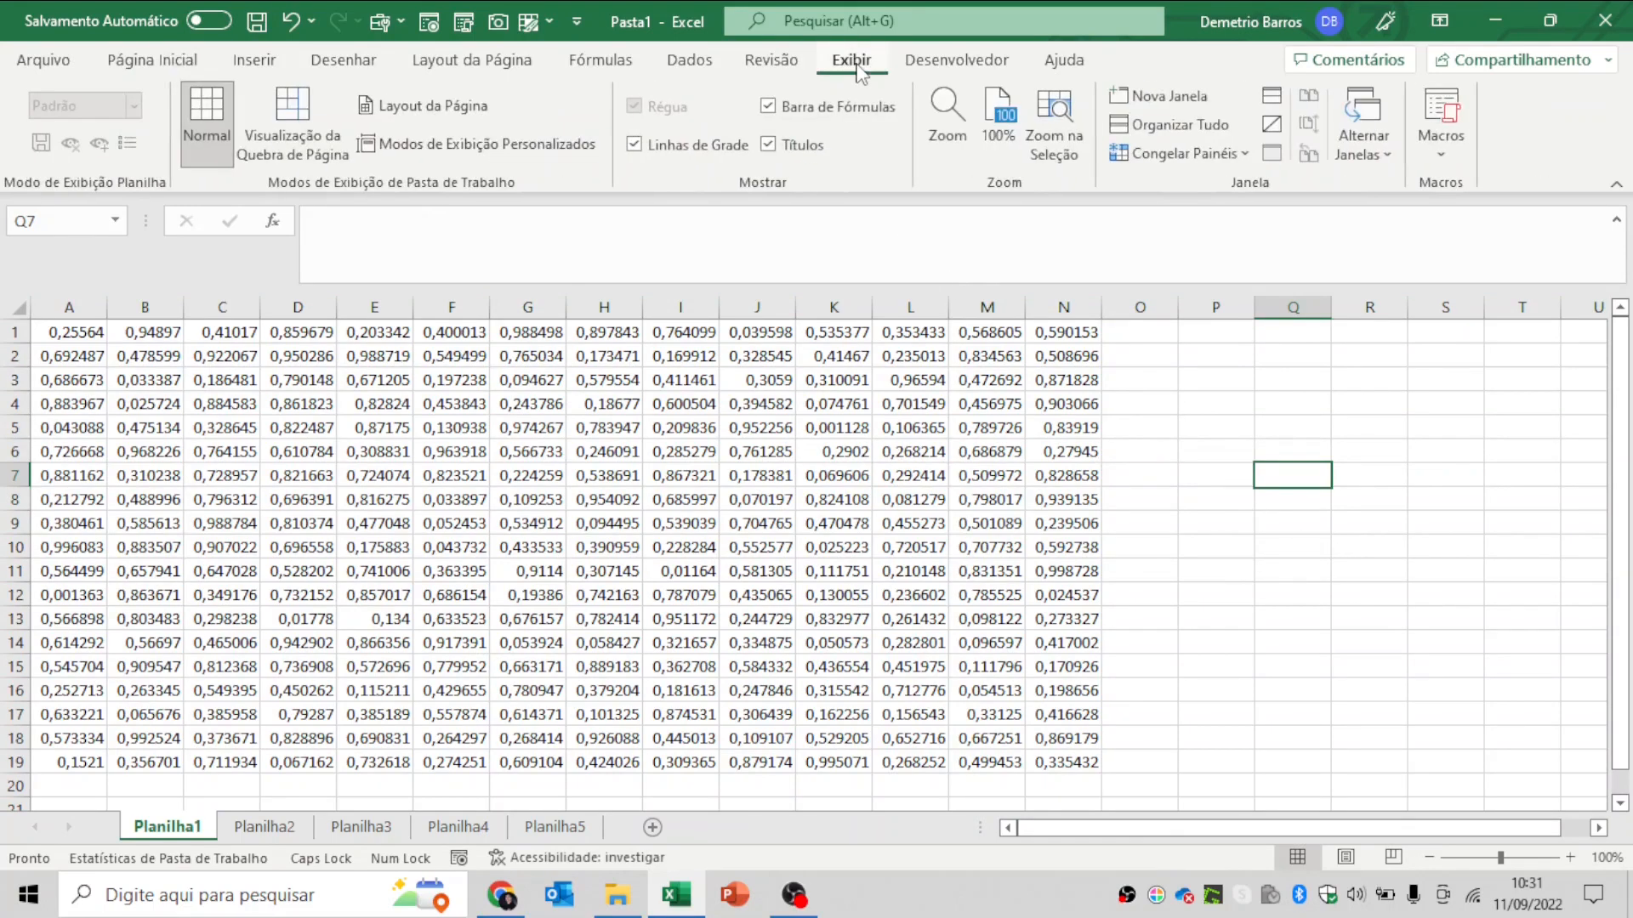
{"action": "left_click", "coordinate": [634, 145]}
{"action": "left_click", "coordinate": [1615, 220]}
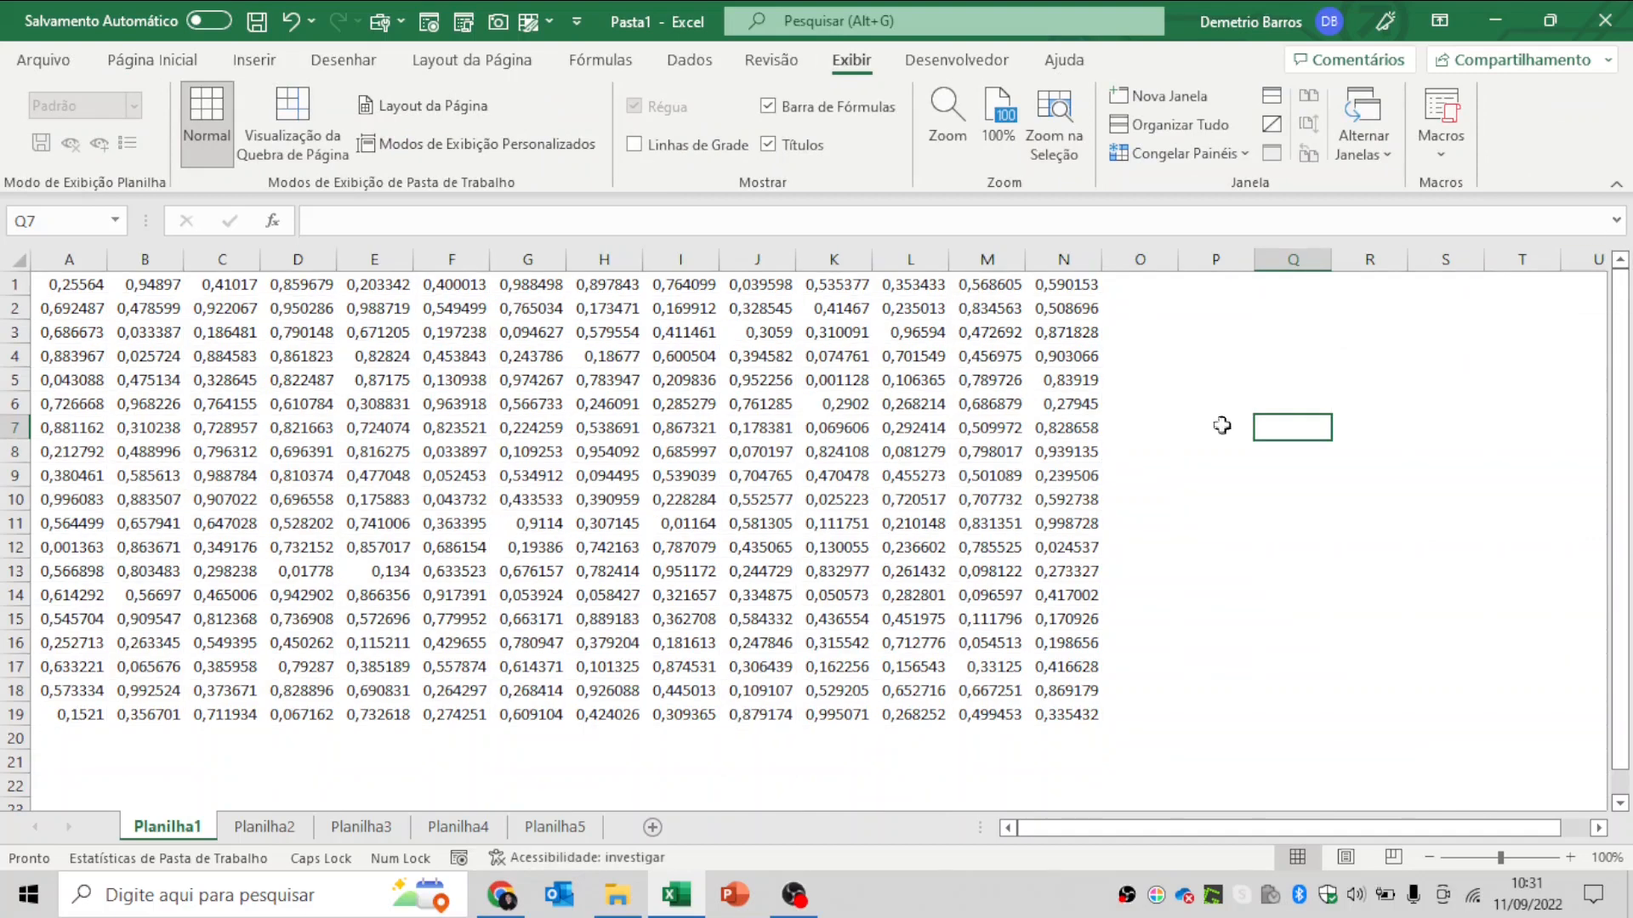
{"action": "left_click", "coordinate": [639, 354]}
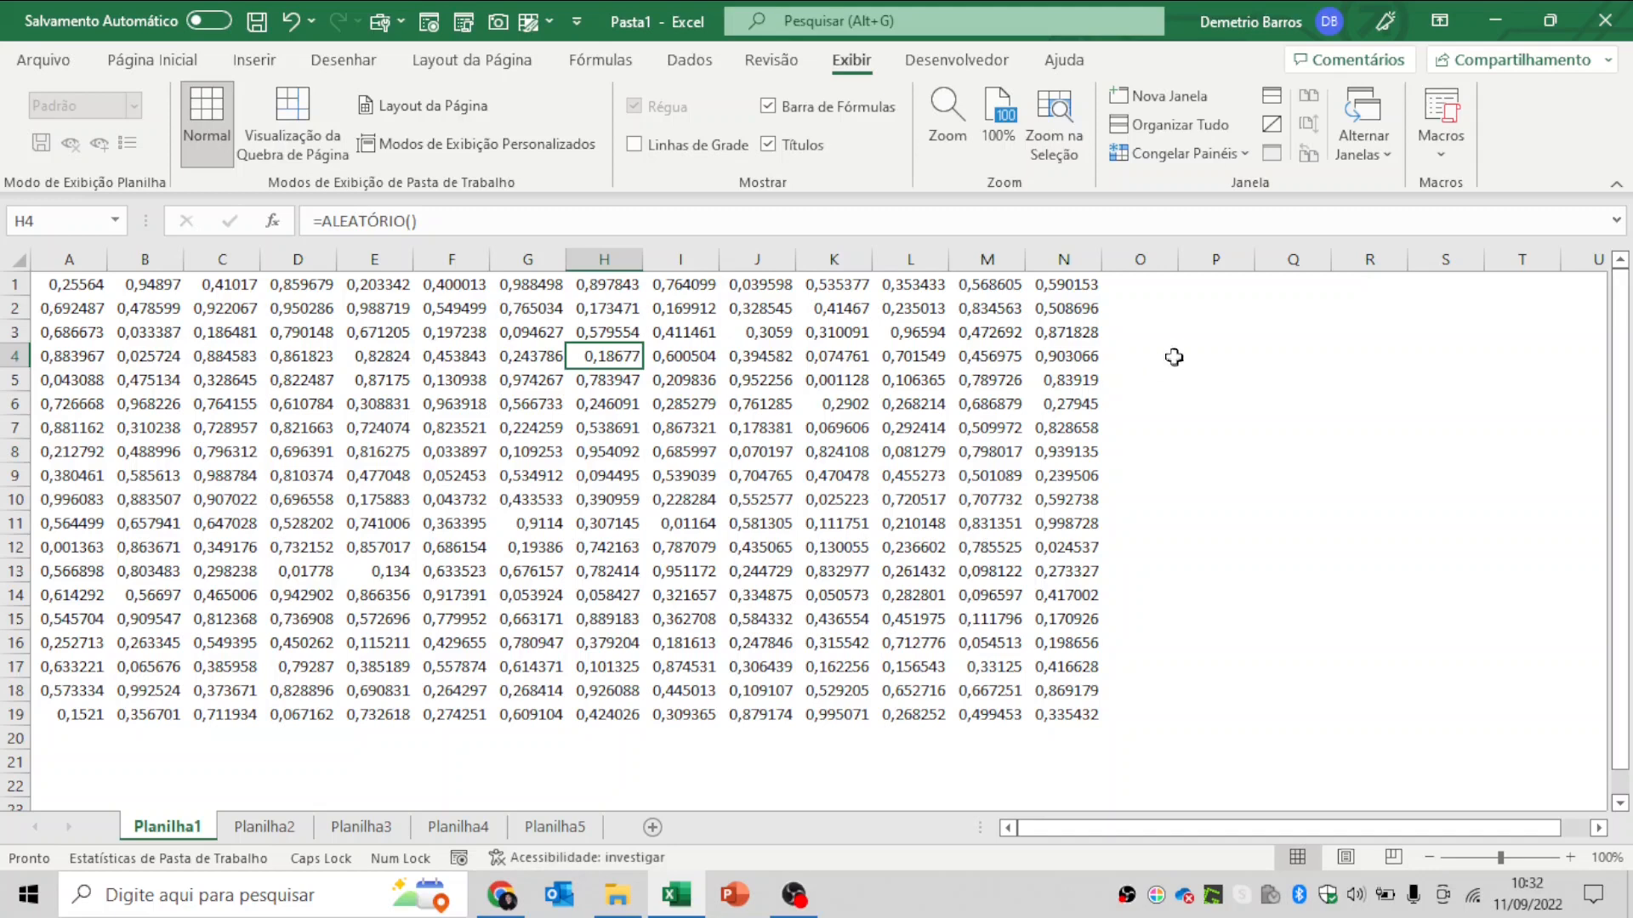
{"action": "left_click", "coordinate": [15, 258]}
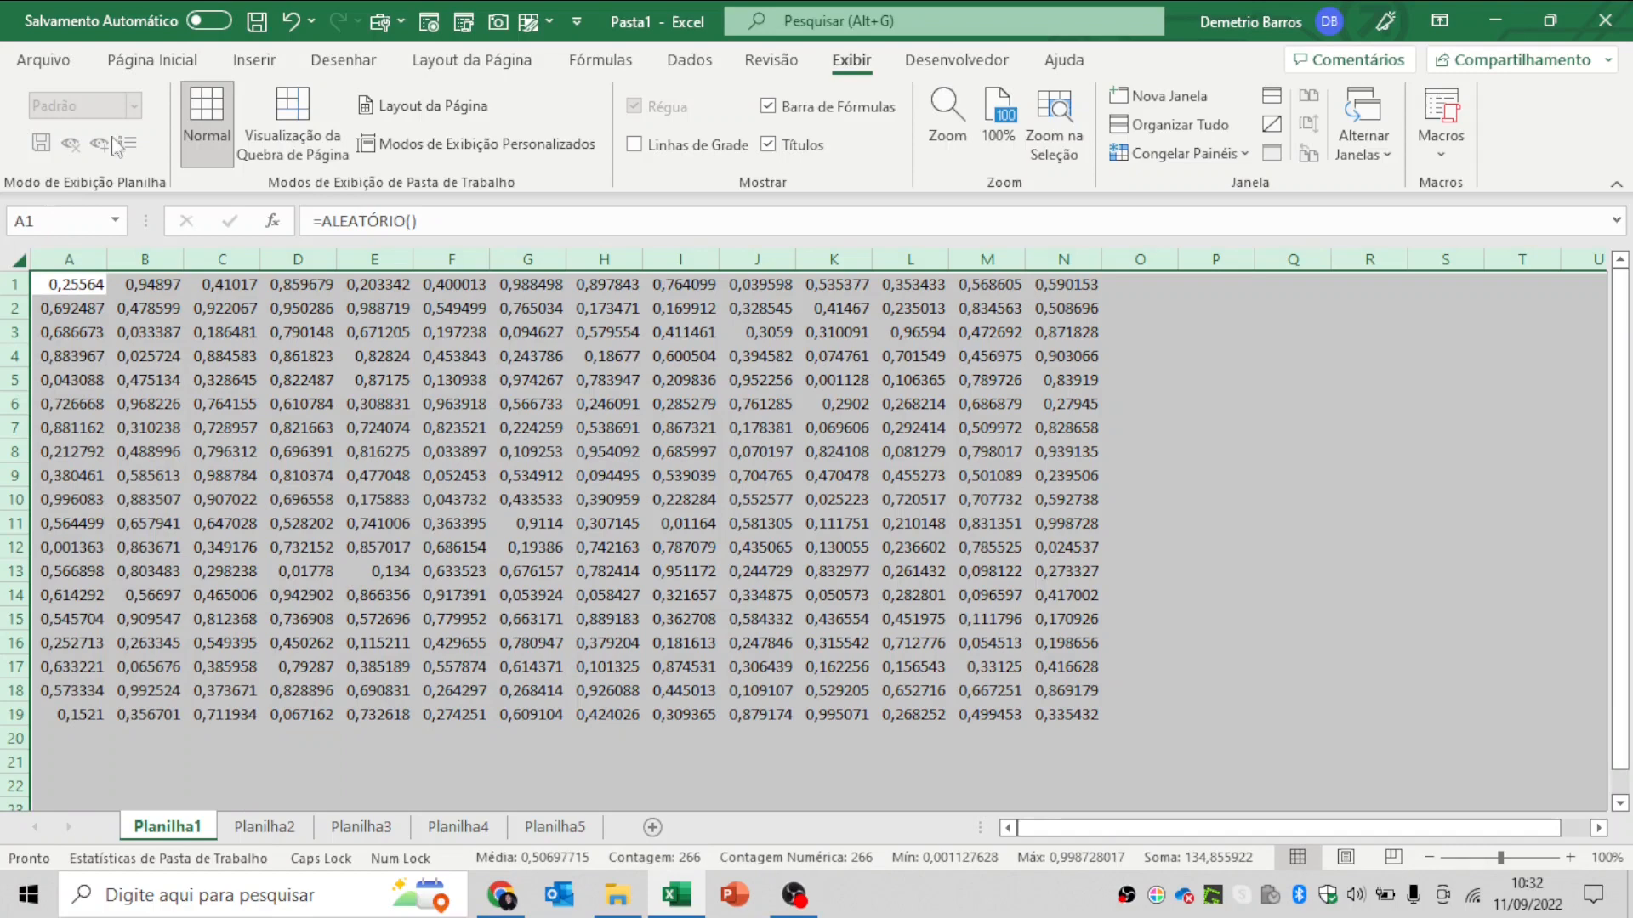
{"action": "left_click", "coordinate": [152, 60]}
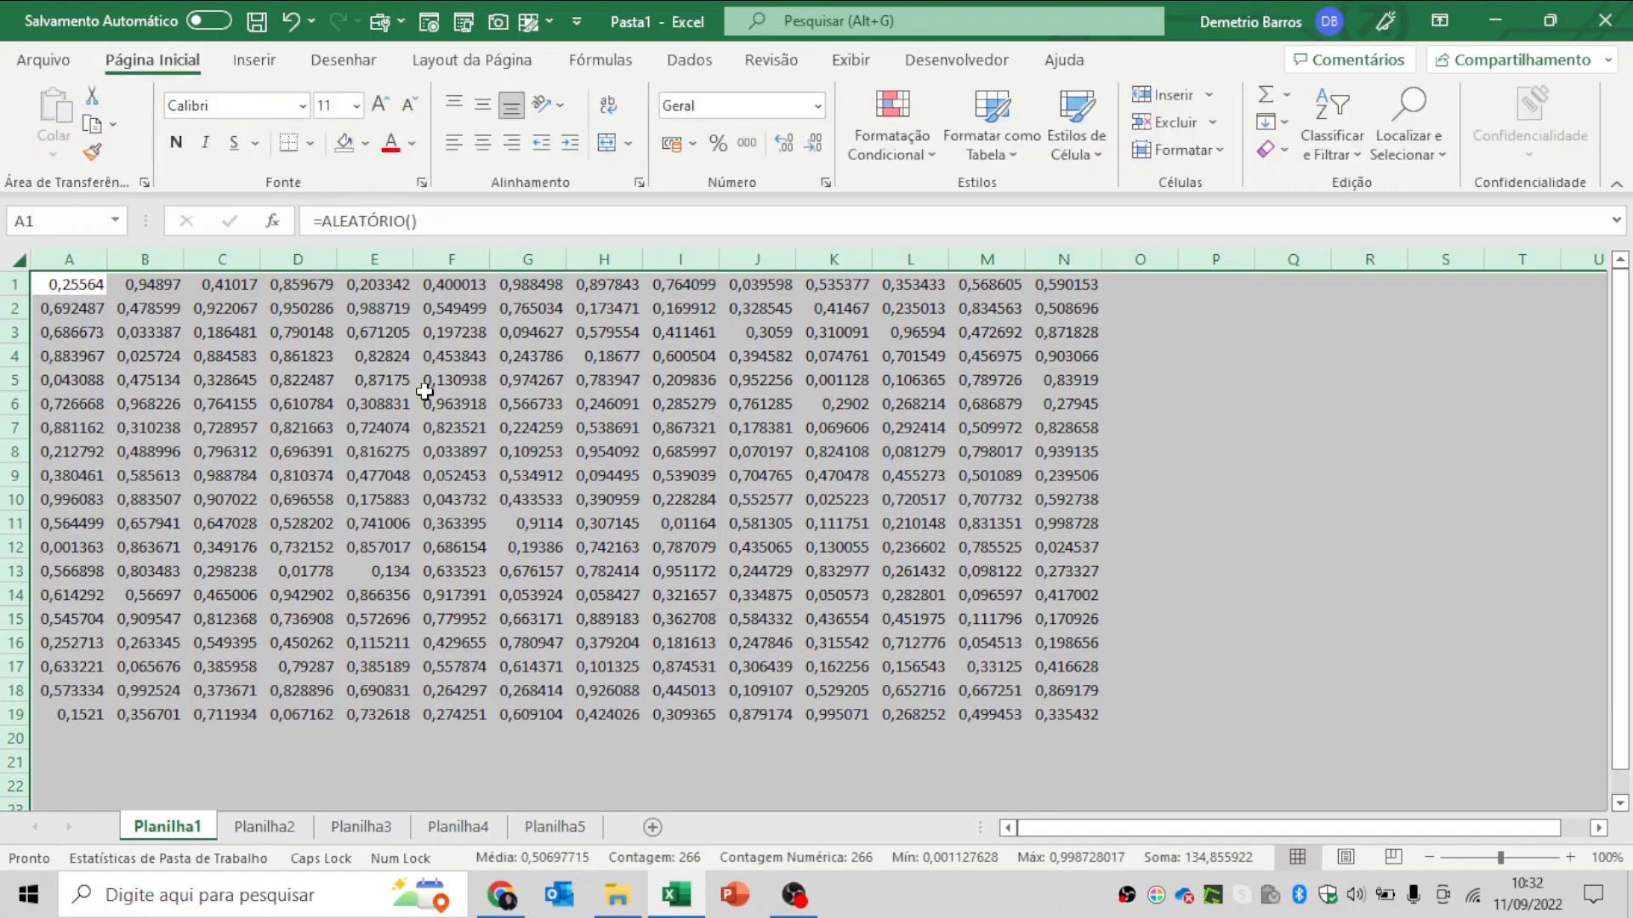
{"action": "left_click", "coordinate": [604, 361]}
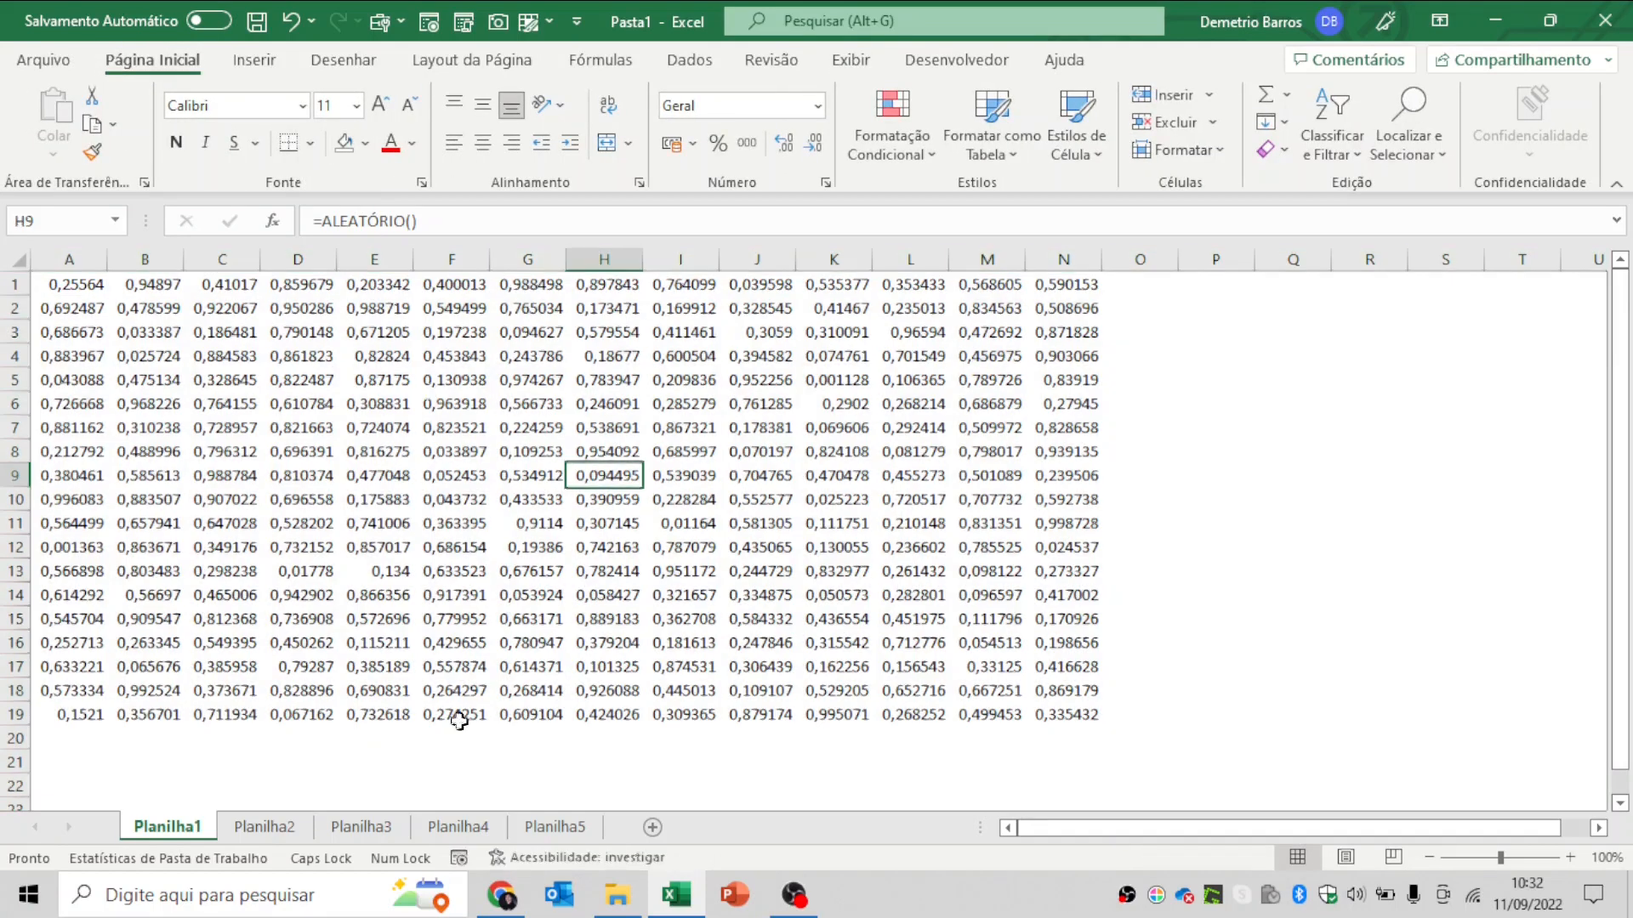
- Examine the fills and gridlines on all five worksheets, from Planilha1 to Planilha5
{"action": "left_click", "coordinate": [265, 827]}
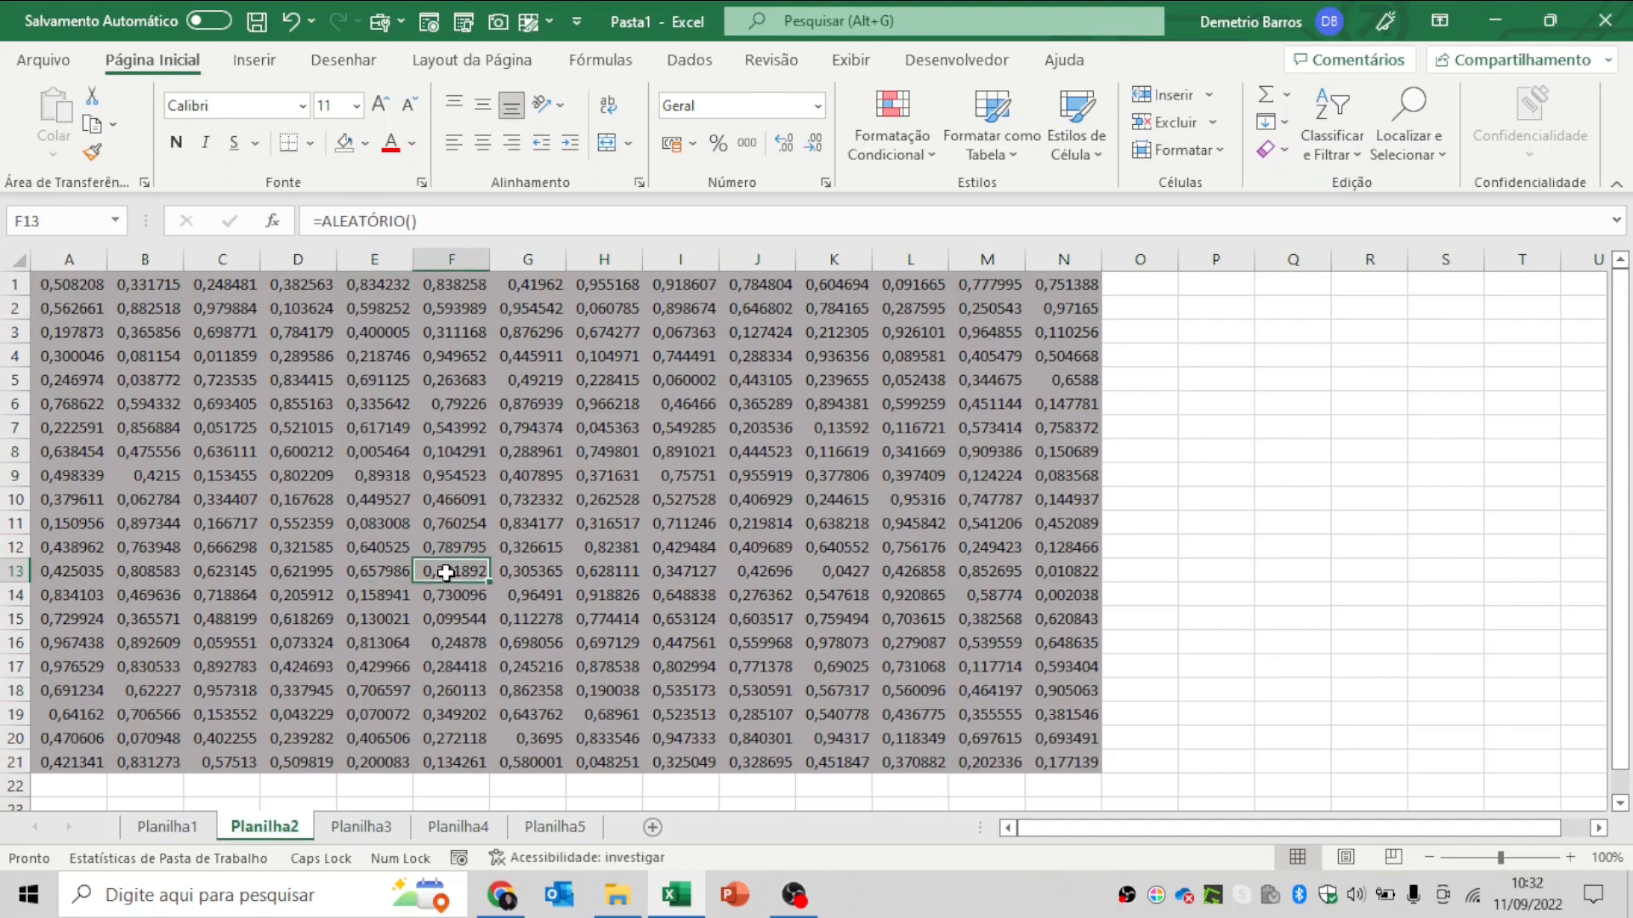
{"action": "left_click", "coordinate": [362, 826]}
{"action": "left_click", "coordinate": [459, 827]}
{"action": "left_click", "coordinate": [552, 827]}
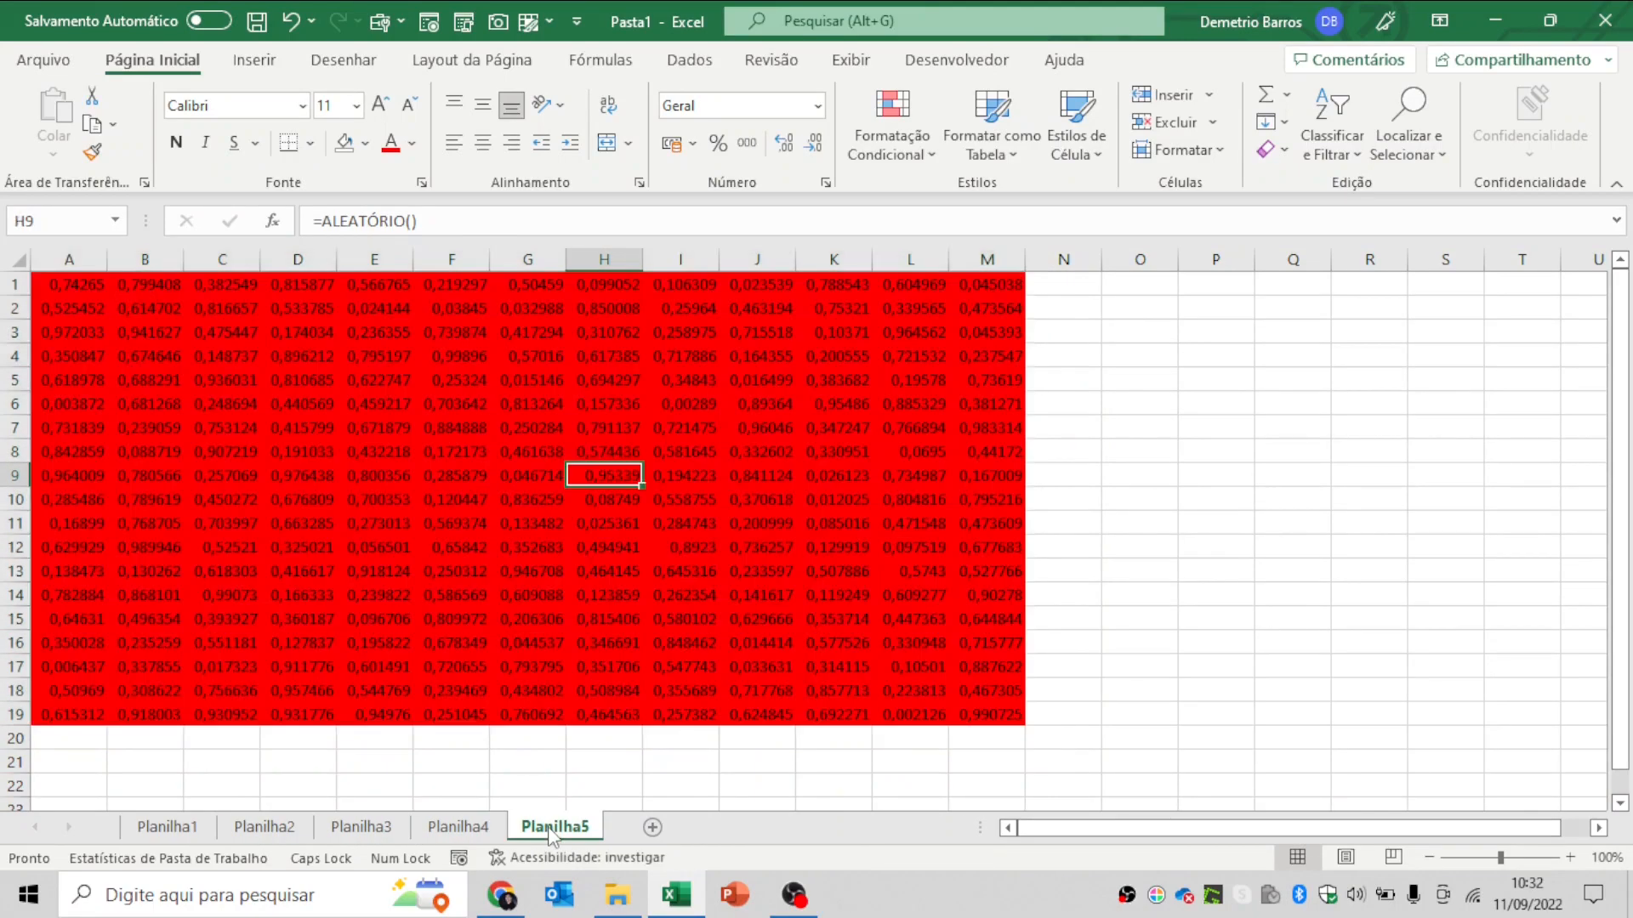
{"action": "left_click", "coordinate": [459, 826]}
{"action": "left_click", "coordinate": [529, 829]}
{"action": "left_click", "coordinate": [458, 827]}
{"action": "left_click", "coordinate": [361, 826]}
{"action": "left_click", "coordinate": [265, 827]}
{"action": "left_click", "coordinate": [167, 826]}
{"action": "left_click", "coordinate": [264, 827]}
{"action": "left_click", "coordinate": [381, 829]}
{"action": "left_click", "coordinate": [458, 826]}
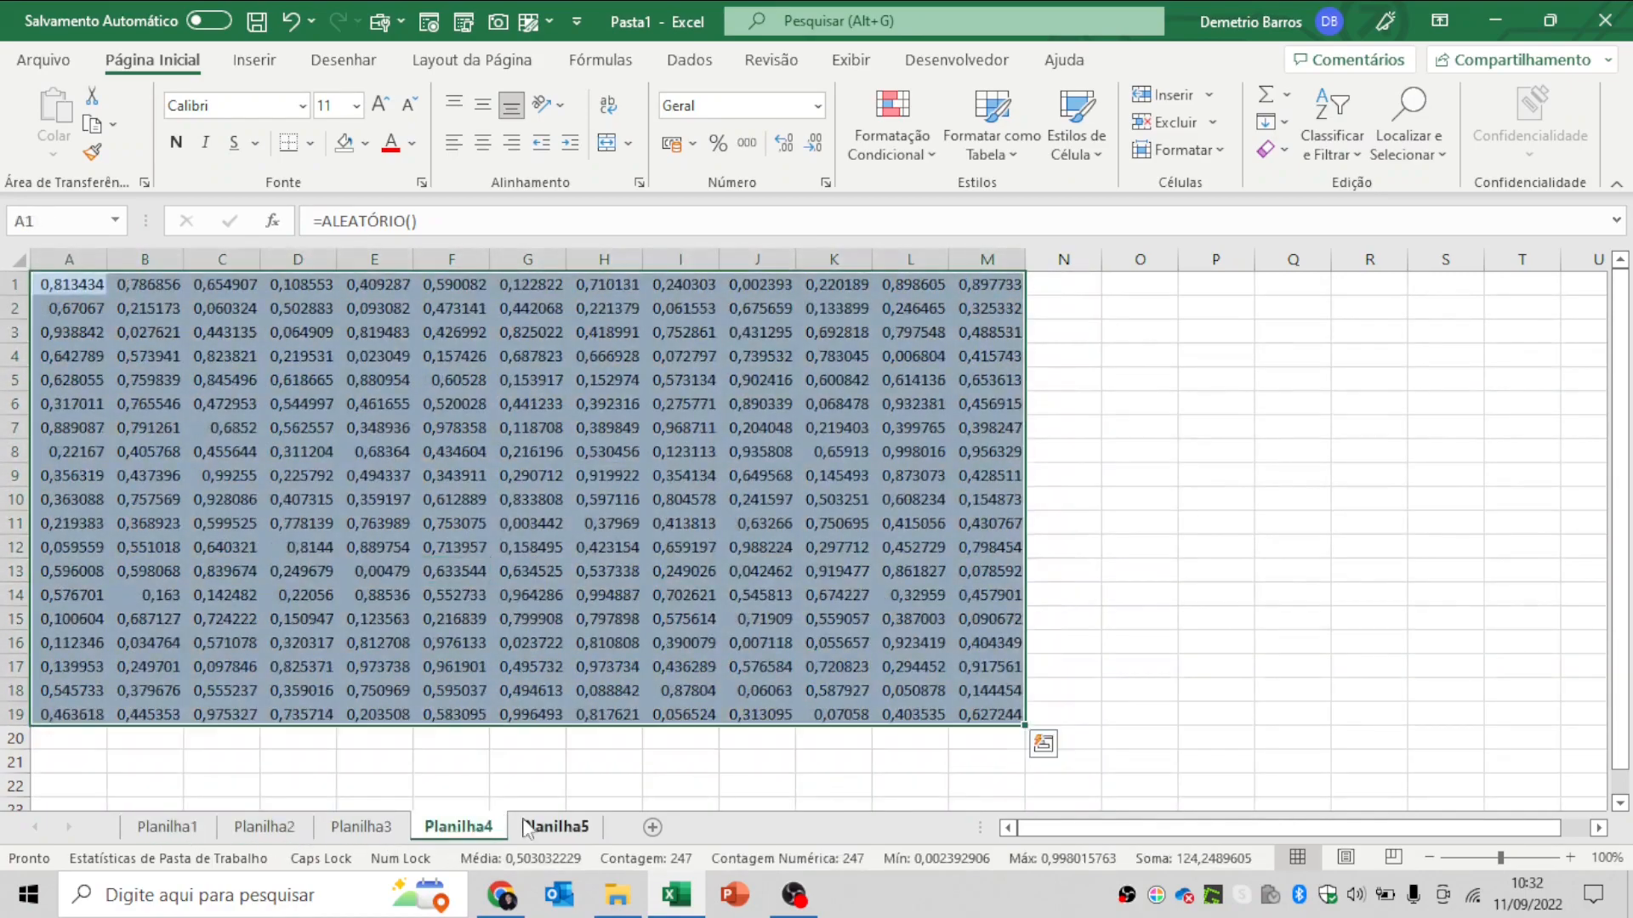
{"action": "left_click", "coordinate": [554, 826]}
{"action": "left_click", "coordinate": [711, 374]}
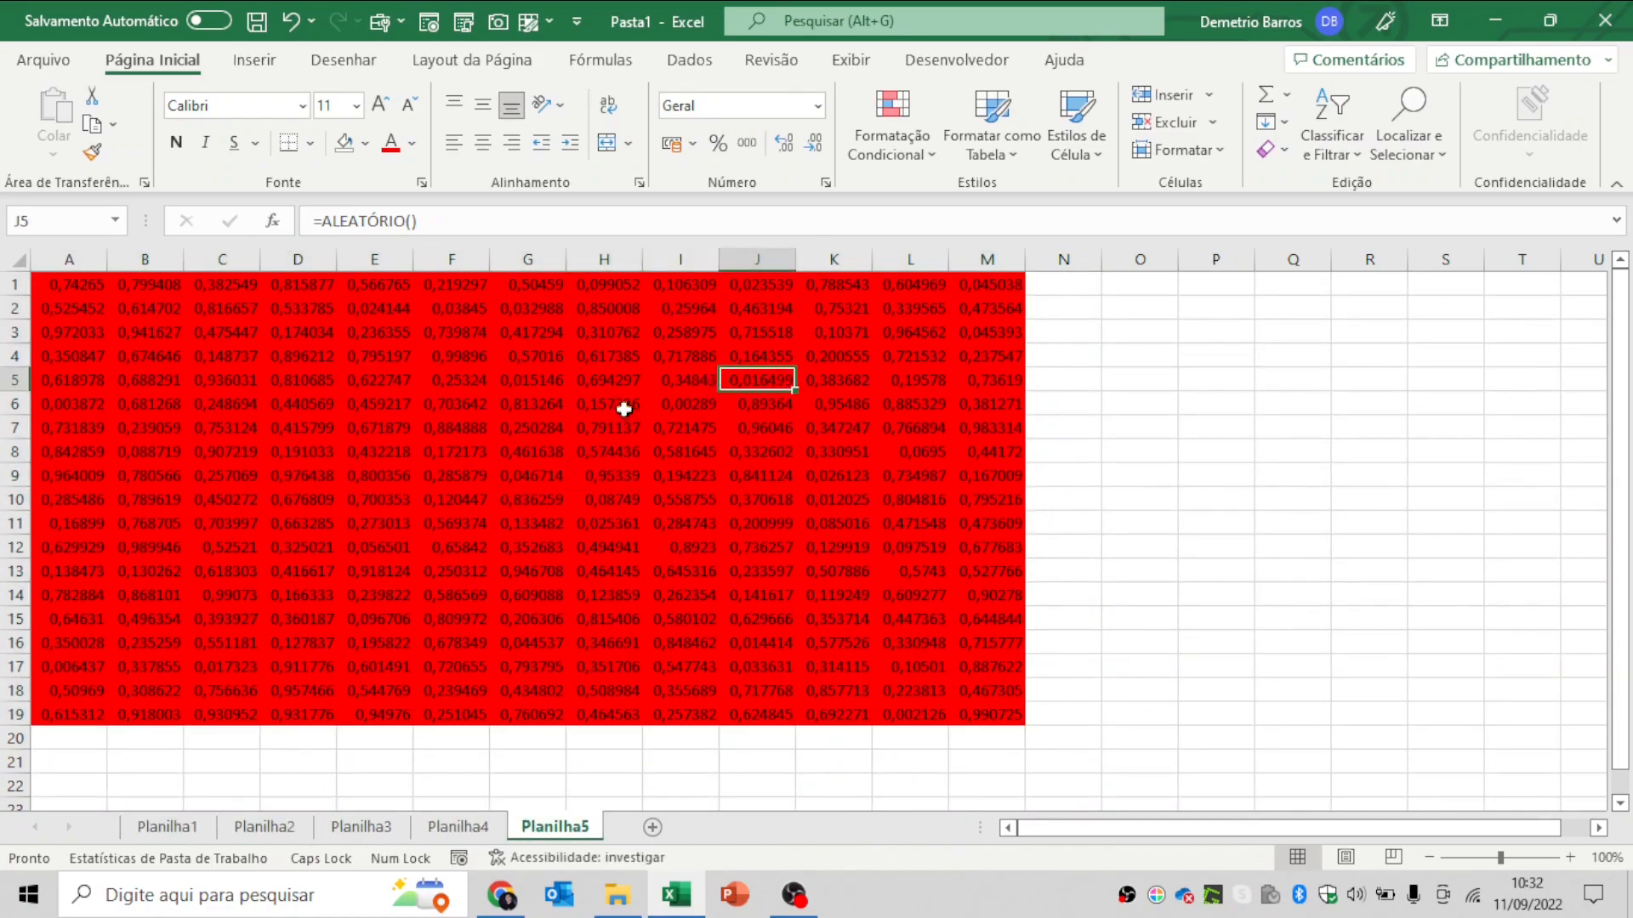
{"action": "left_click", "coordinate": [167, 827]}
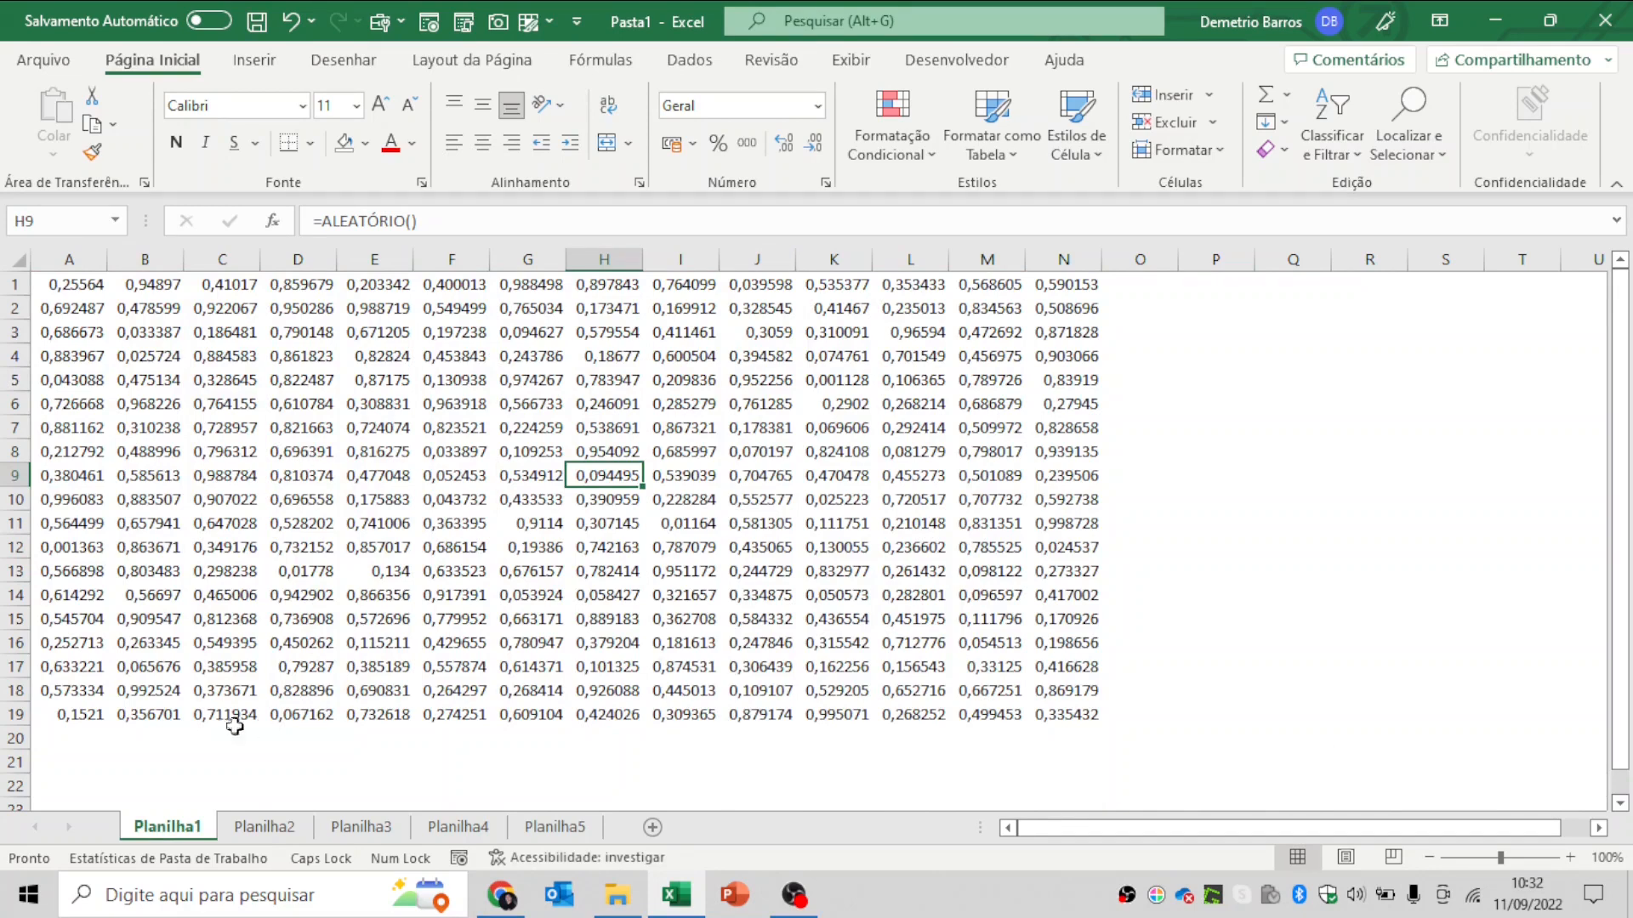
{"action": "left_click", "coordinate": [579, 831]}
{"action": "left_click", "coordinate": [477, 831]}
{"action": "left_click", "coordinate": [378, 831]}
{"action": "left_click", "coordinate": [286, 829]}
{"action": "left_click", "coordinate": [170, 825]}
{"action": "left_click", "coordinate": [264, 826]}
{"action": "left_click", "coordinate": [398, 832]}
{"action": "left_click", "coordinate": [459, 831]}
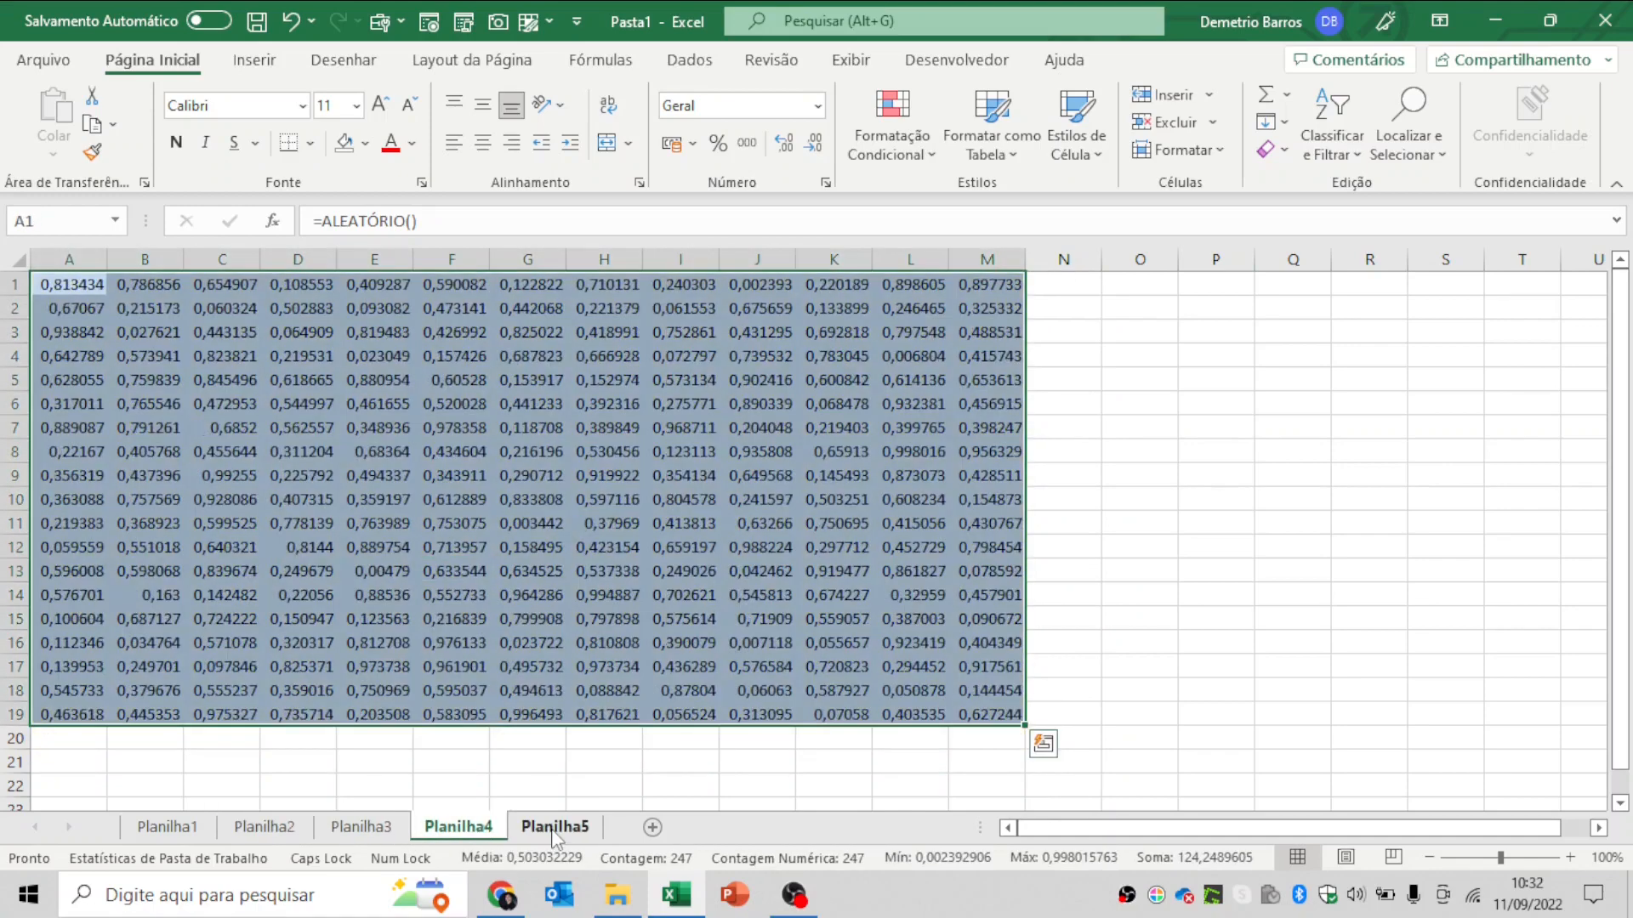
{"action": "left_click", "coordinate": [555, 833]}
{"action": "left_click", "coordinate": [571, 405]}
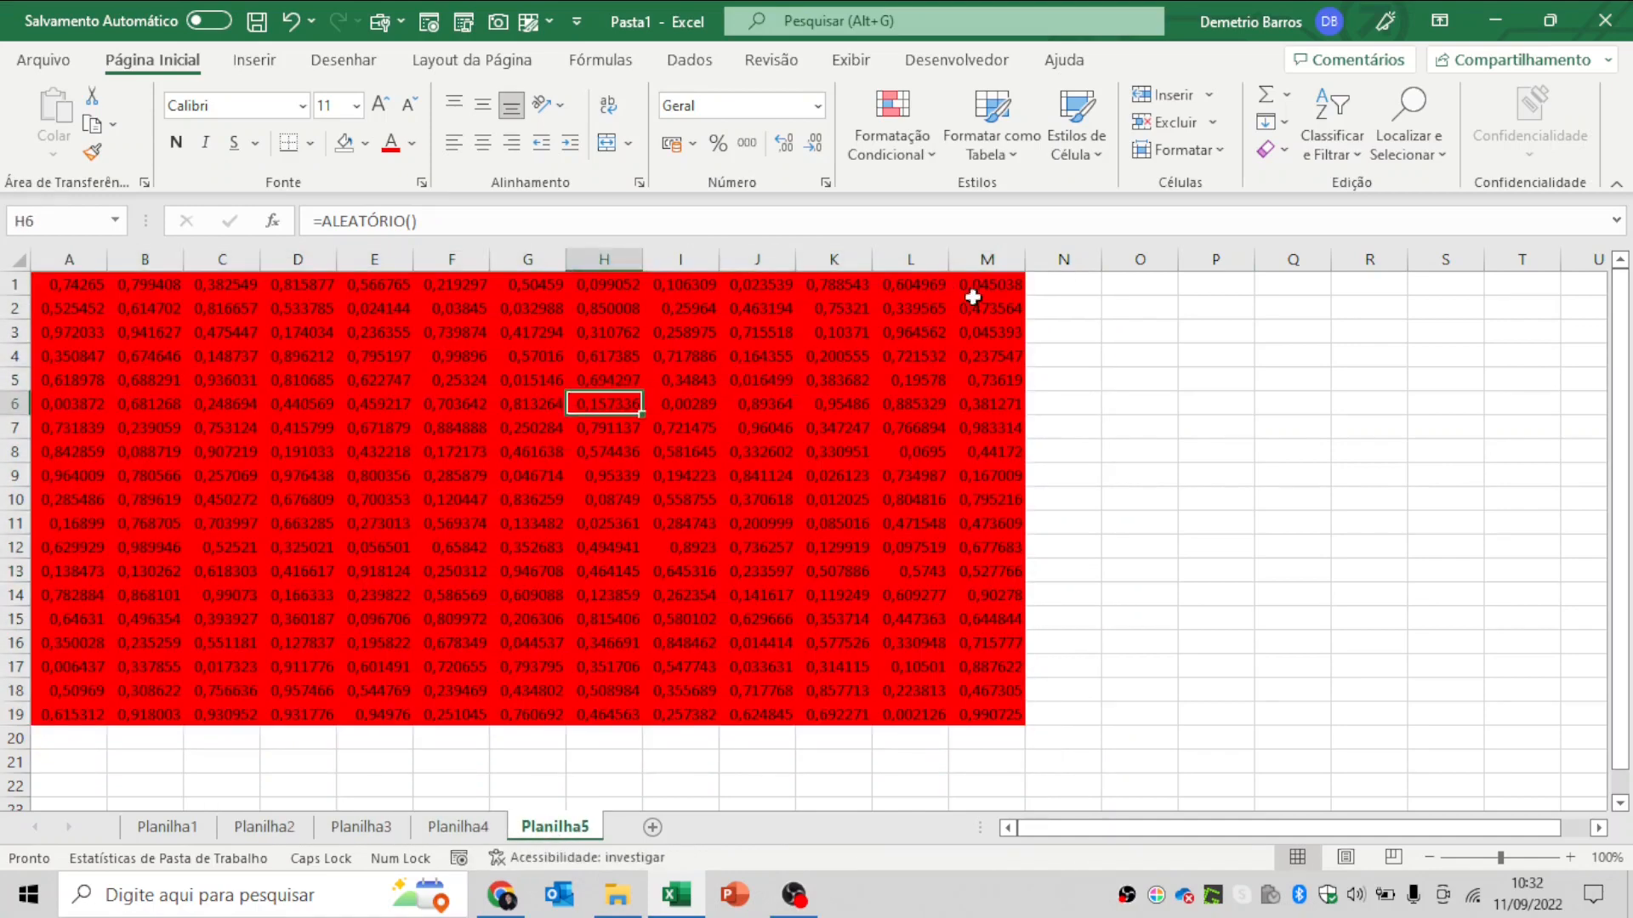
- Remove the fill color from all cells of Planilha5 and Planilha4
{"action": "left_click", "coordinate": [18, 258]}
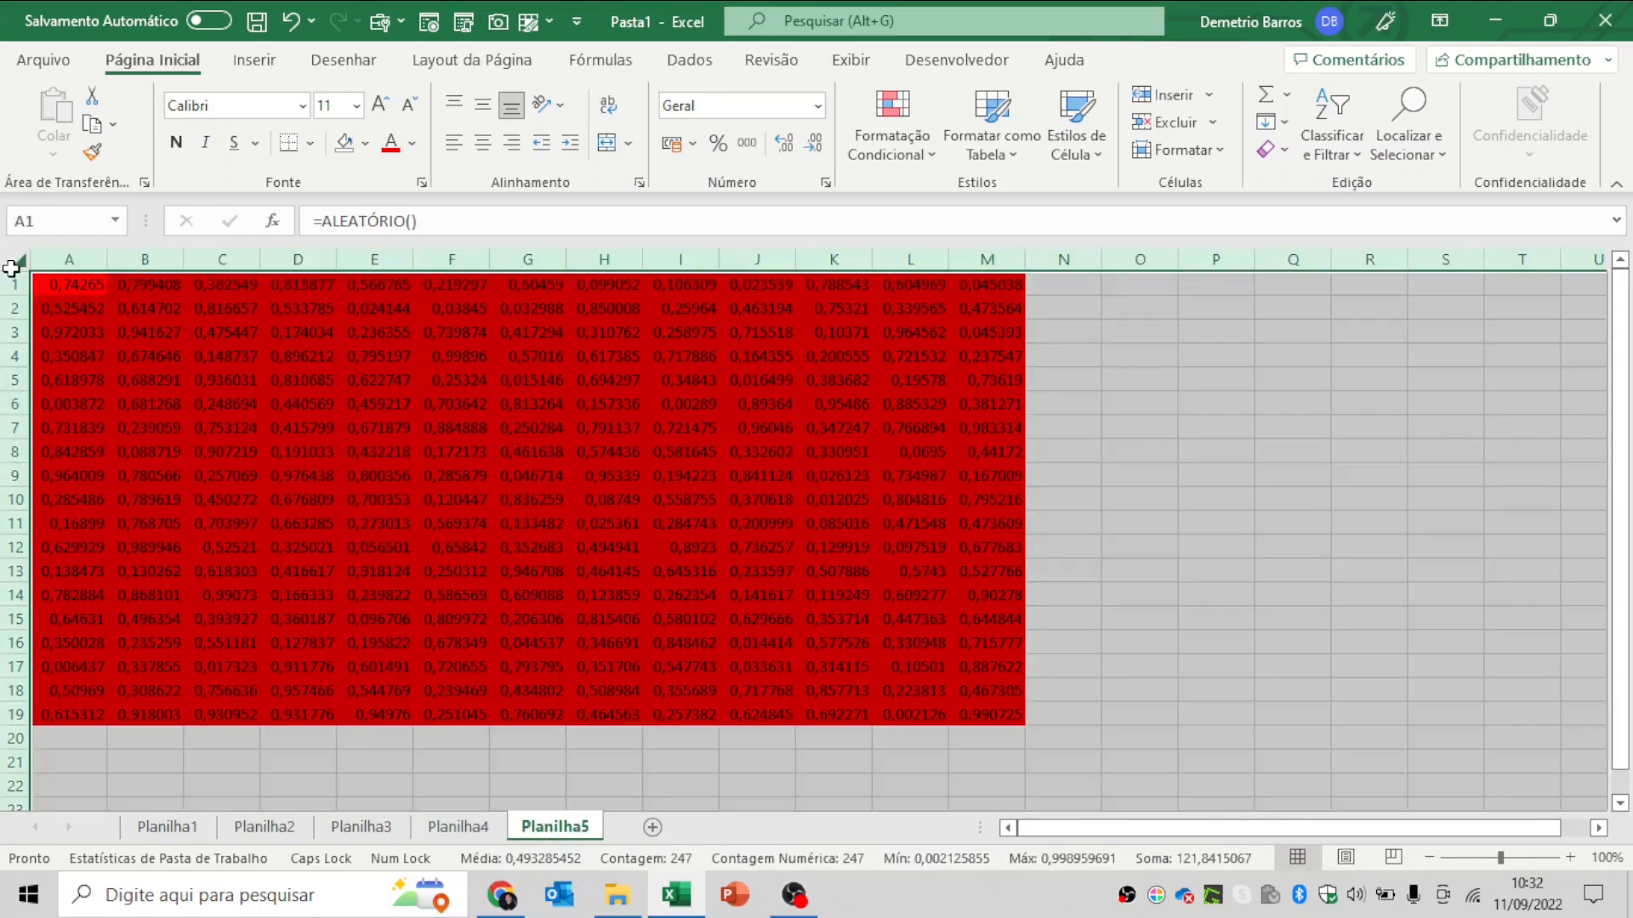
{"action": "left_click", "coordinate": [348, 145]}
{"action": "left_click", "coordinate": [459, 826]}
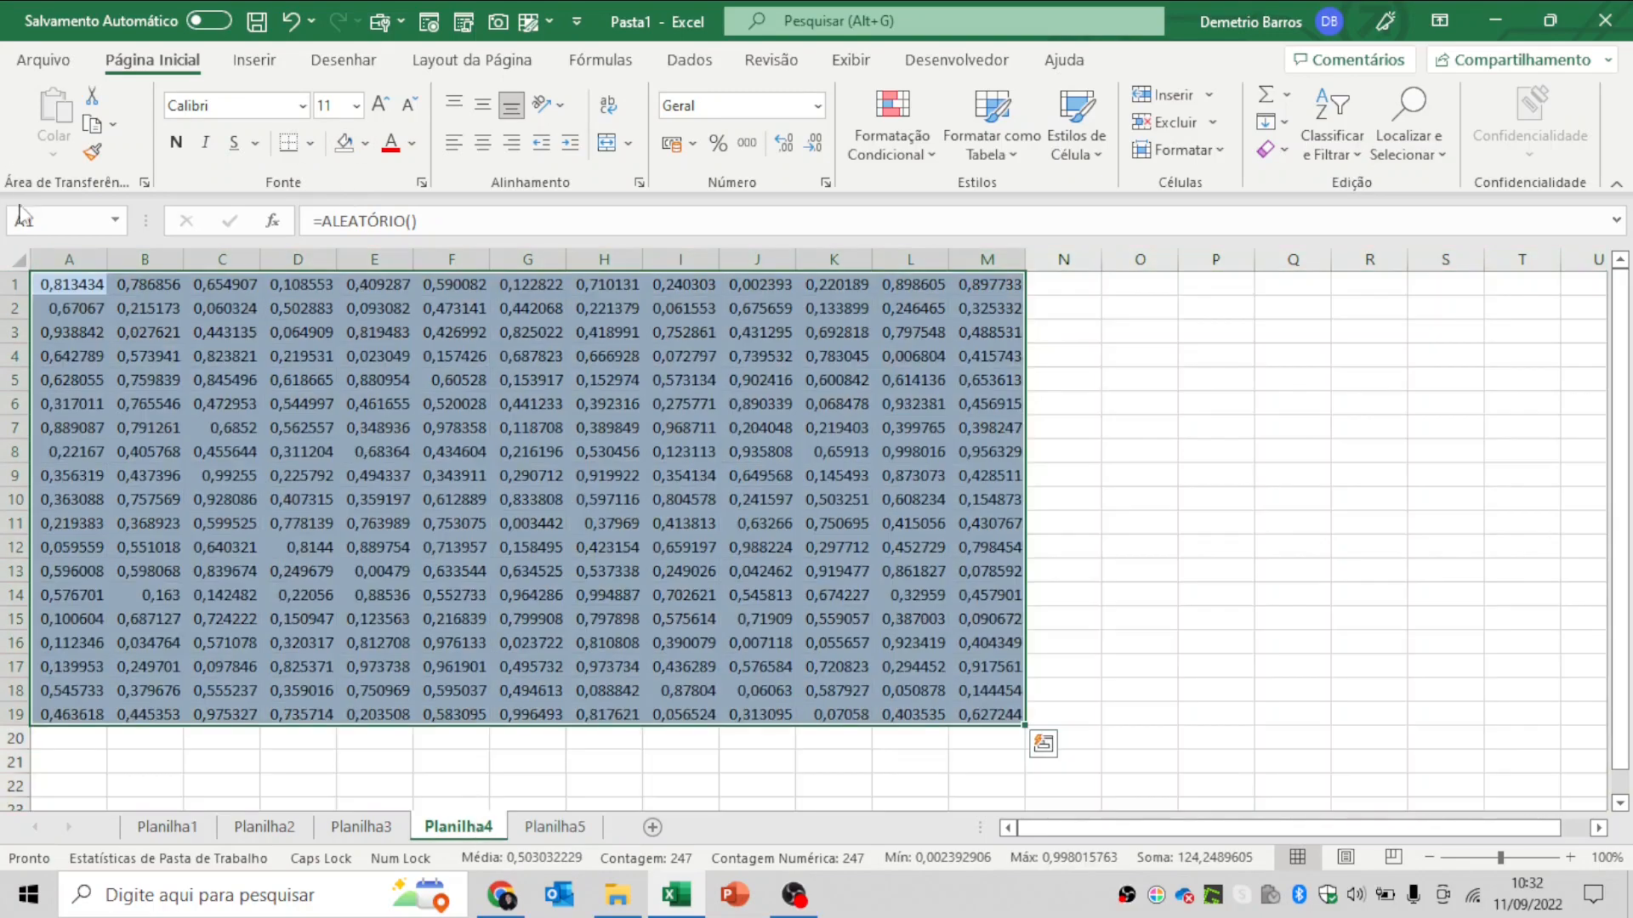
{"action": "left_click", "coordinate": [8, 257]}
{"action": "left_click", "coordinate": [345, 145]}
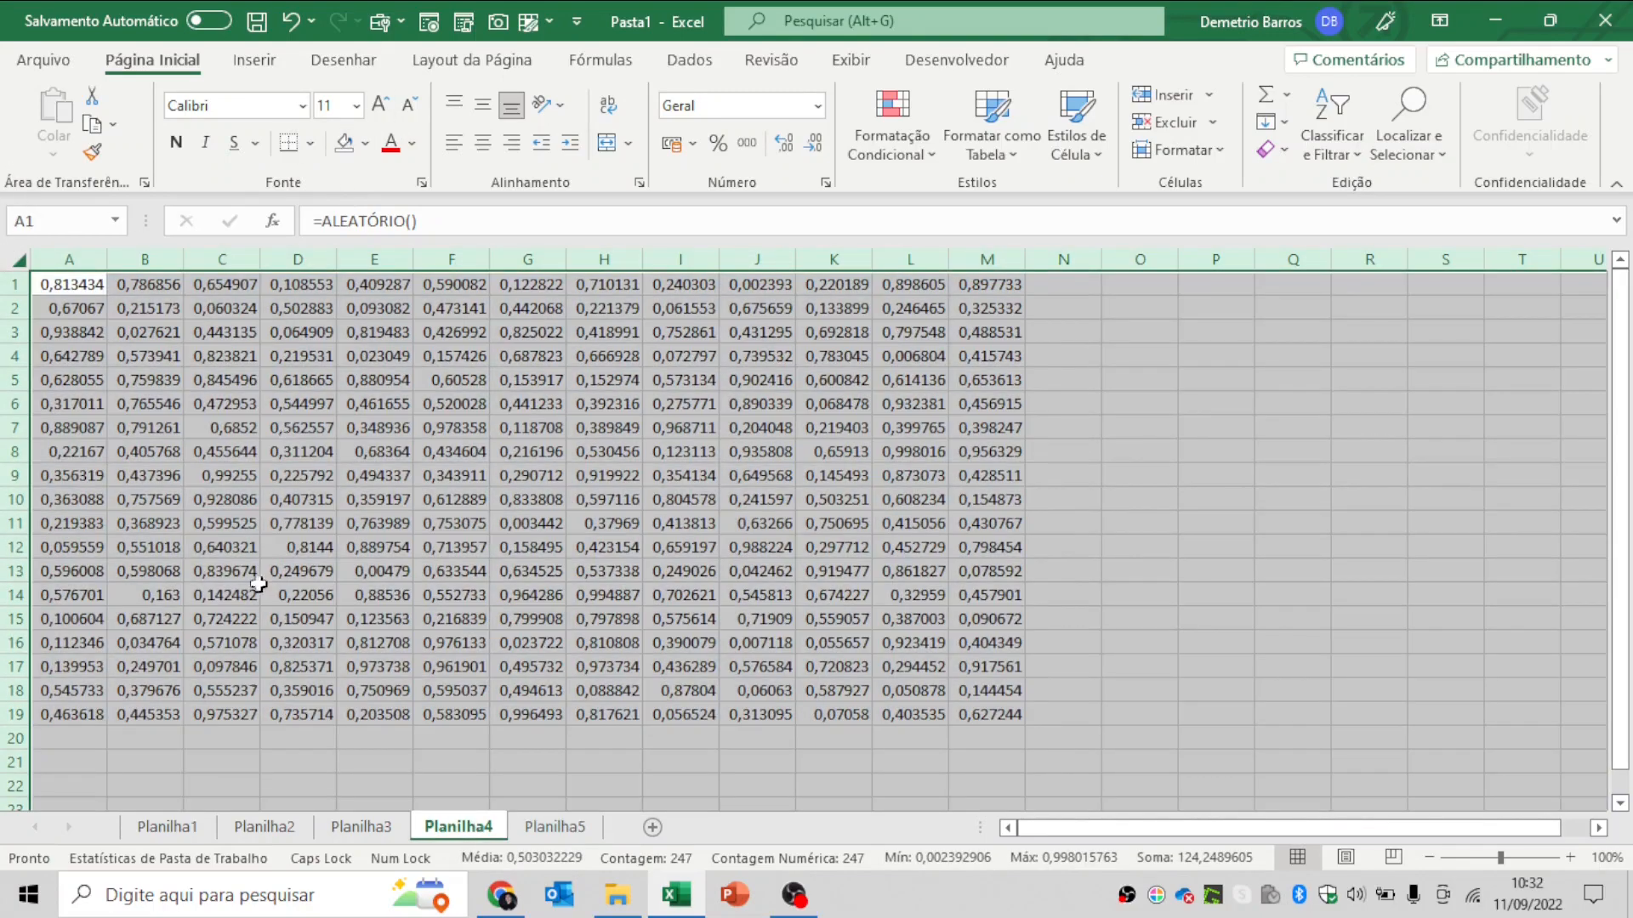
- Remove the fill color from all cells of Planilha3 and Planilha2
{"action": "left_click", "coordinate": [361, 827]}
{"action": "left_click", "coordinate": [10, 256]}
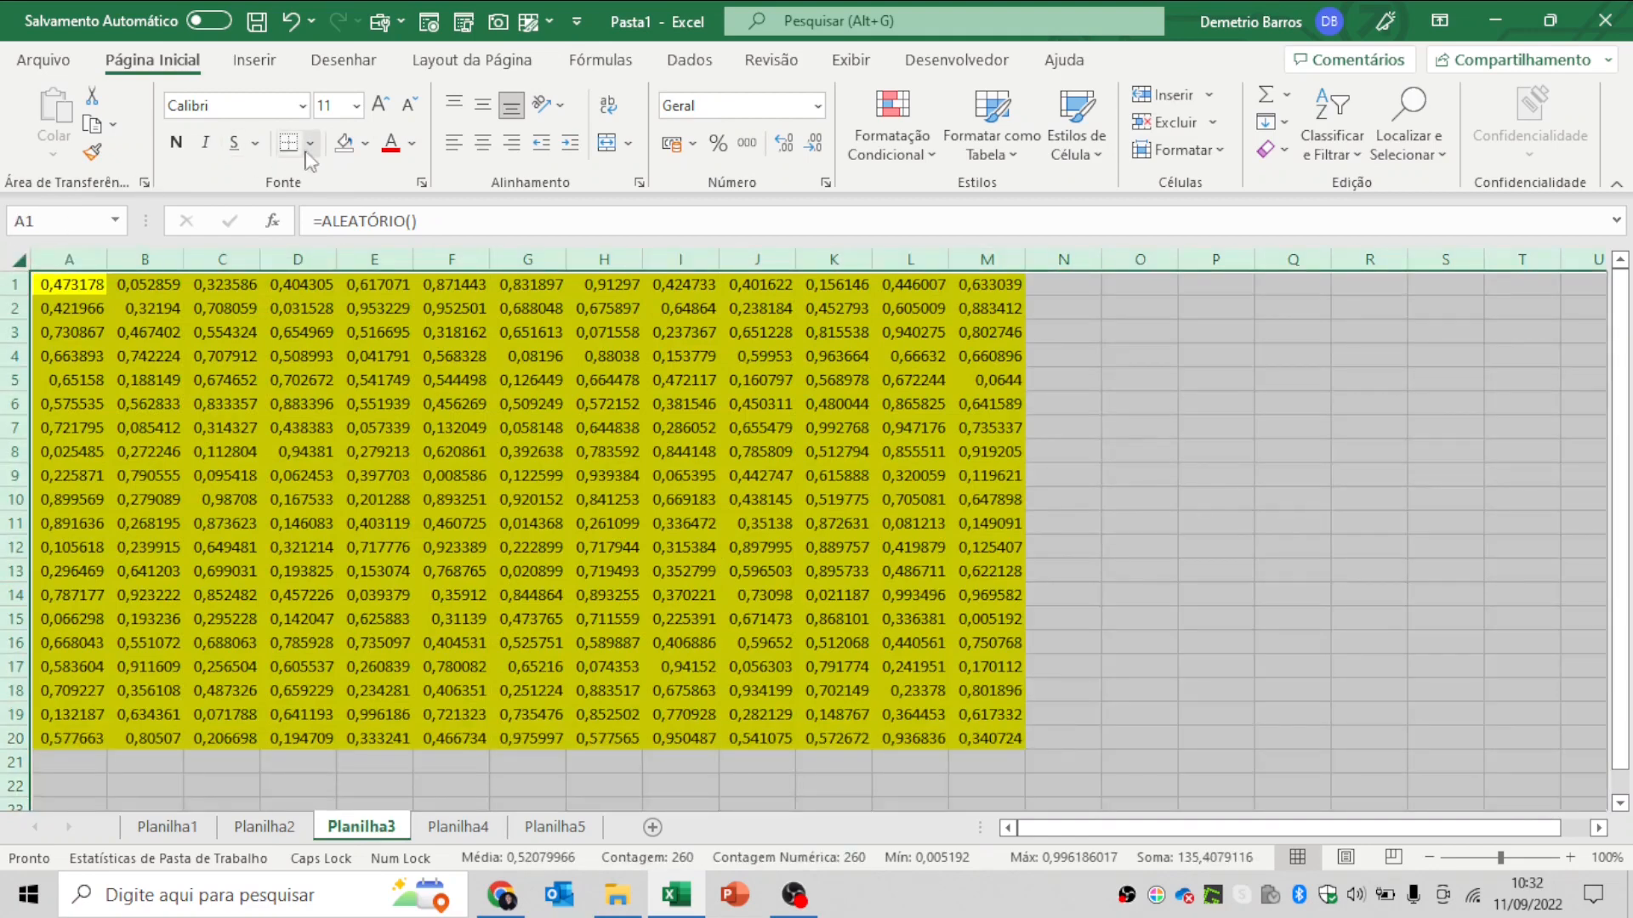
{"action": "left_click", "coordinate": [345, 145]}
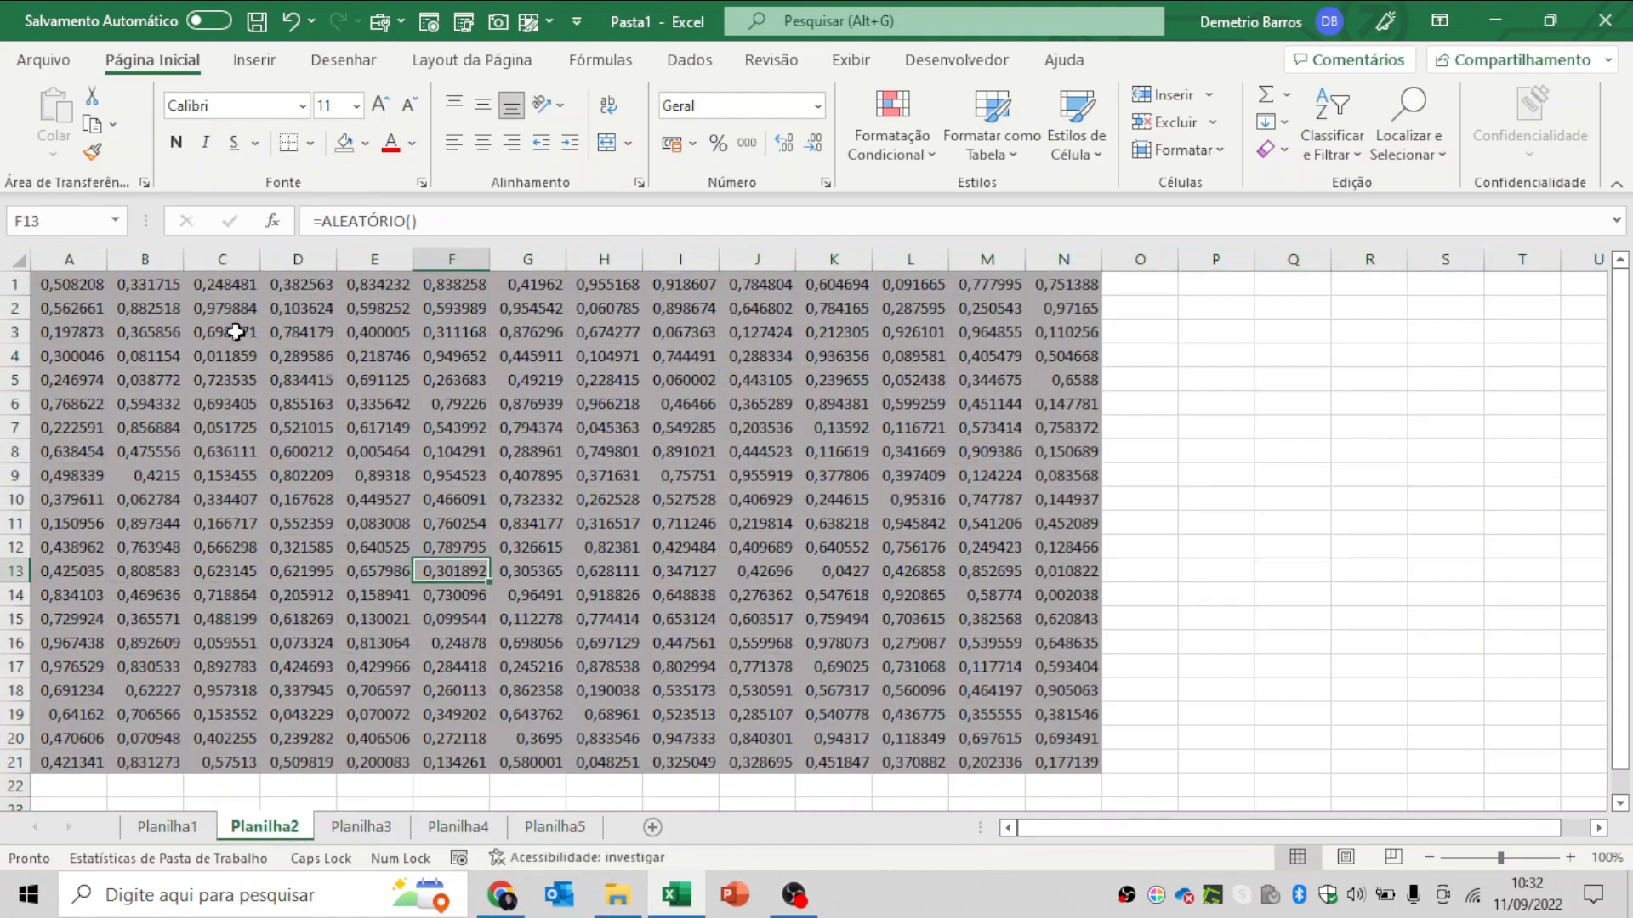
{"action": "key", "text": "ctrl+a"}
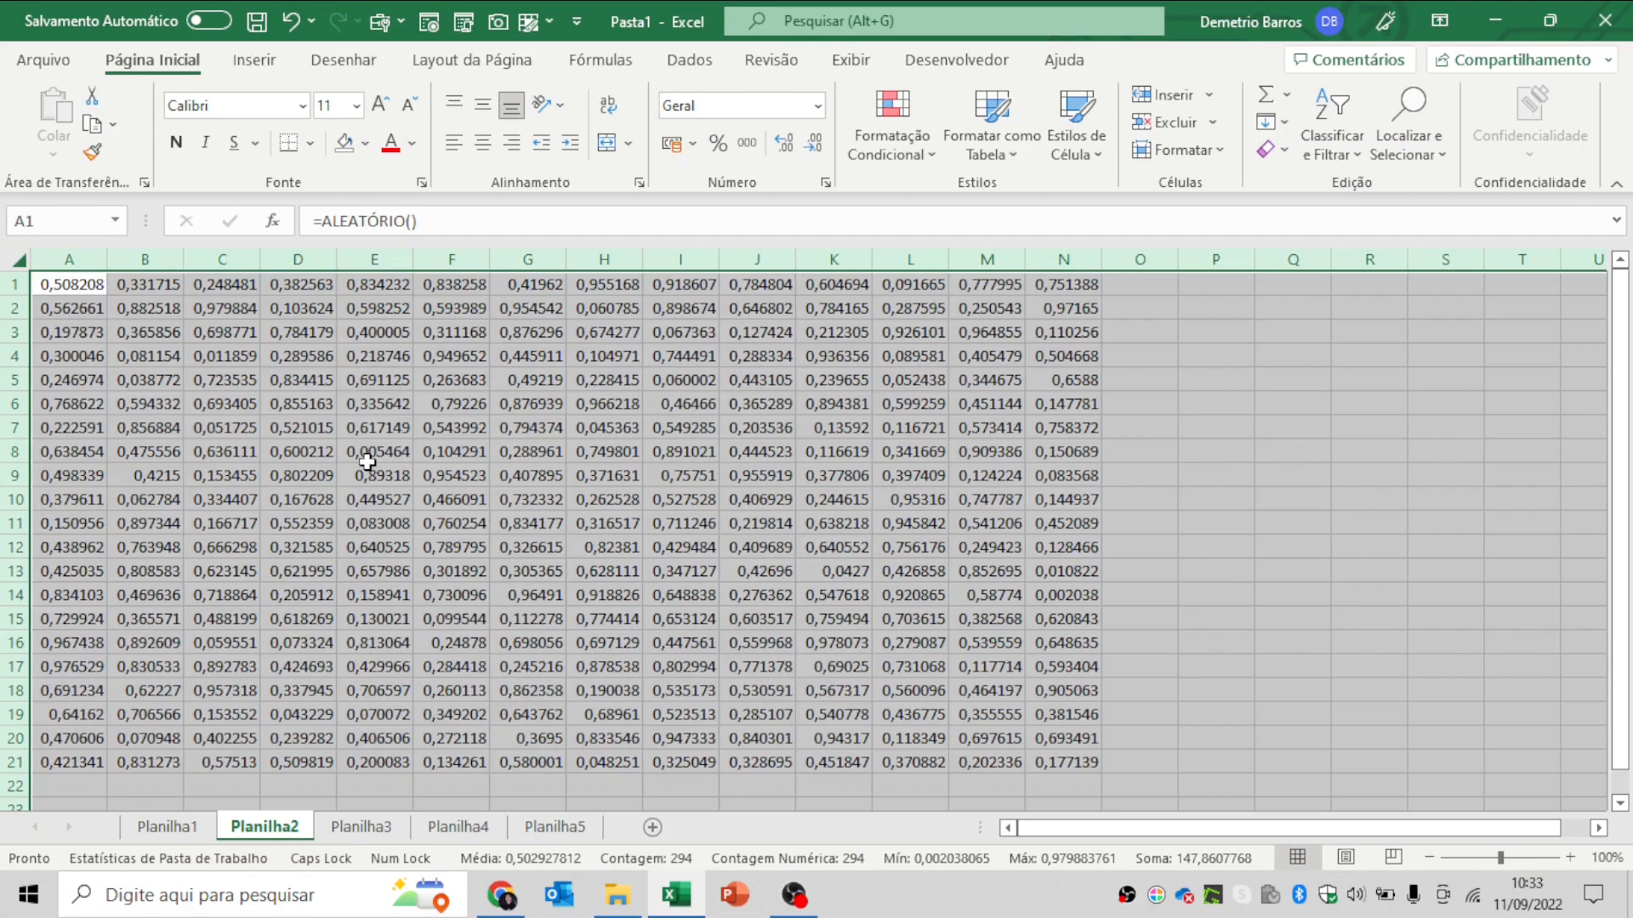
{"action": "left_click", "coordinate": [374, 452]}
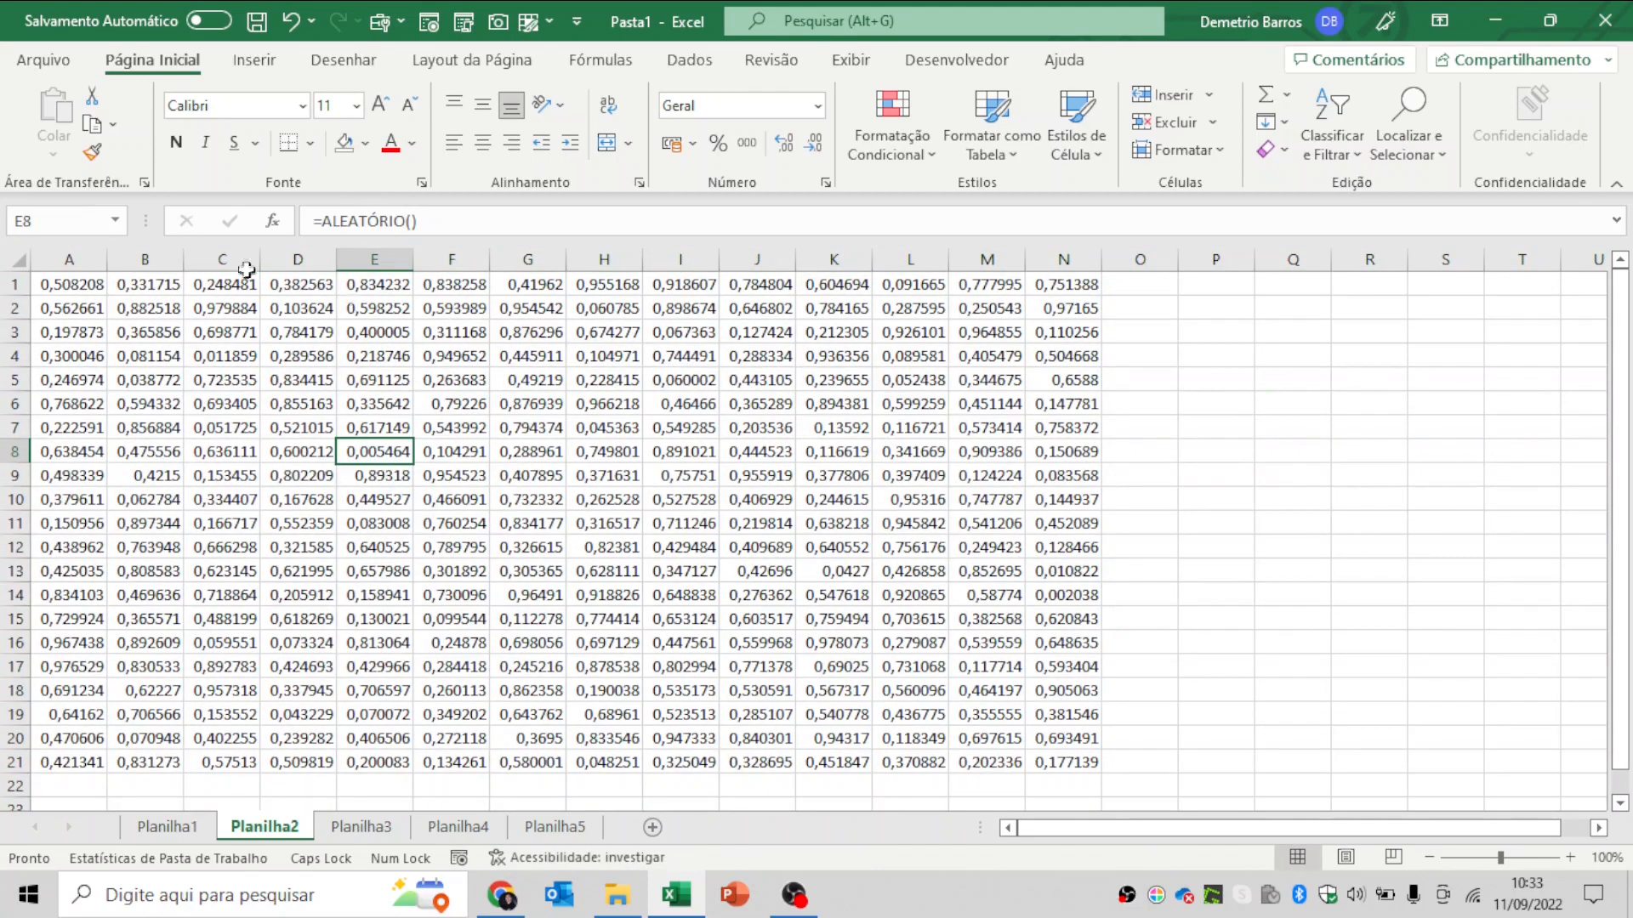
- Insert blank cells at A1:N1 on Planilha2, shifting the existing cells down
{"action": "left_click_drag", "start_coordinate": [95, 284], "coordinate": [1045, 289]}
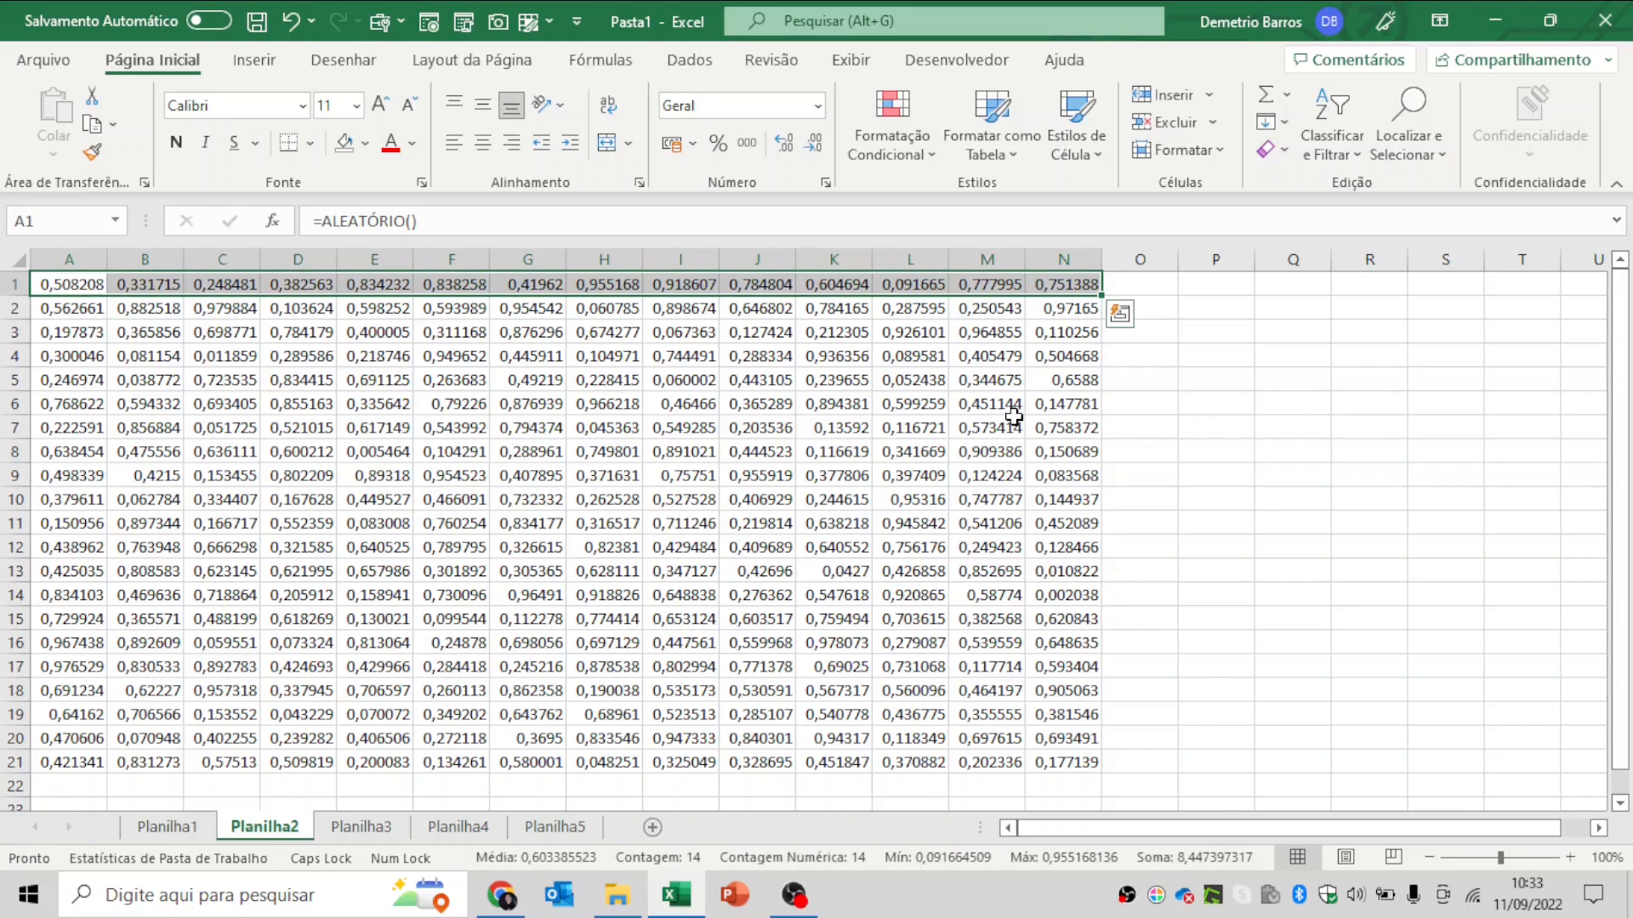
{"action": "key", "text": "ctrl+plus"}
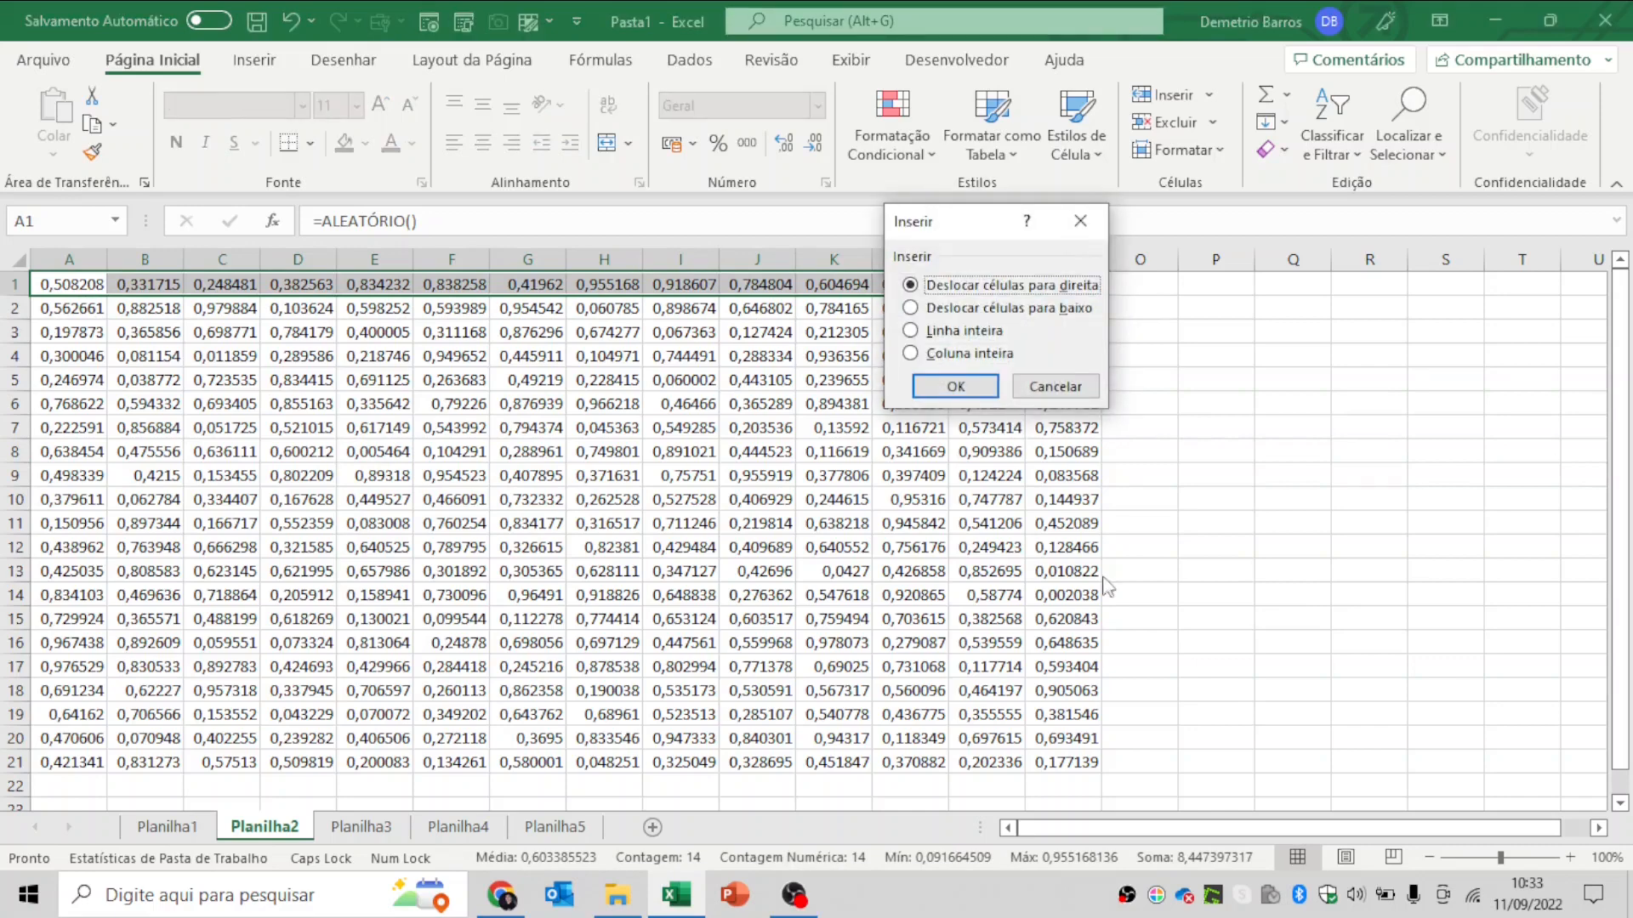
{"action": "left_click", "coordinate": [1059, 311]}
{"action": "left_click", "coordinate": [956, 386]}
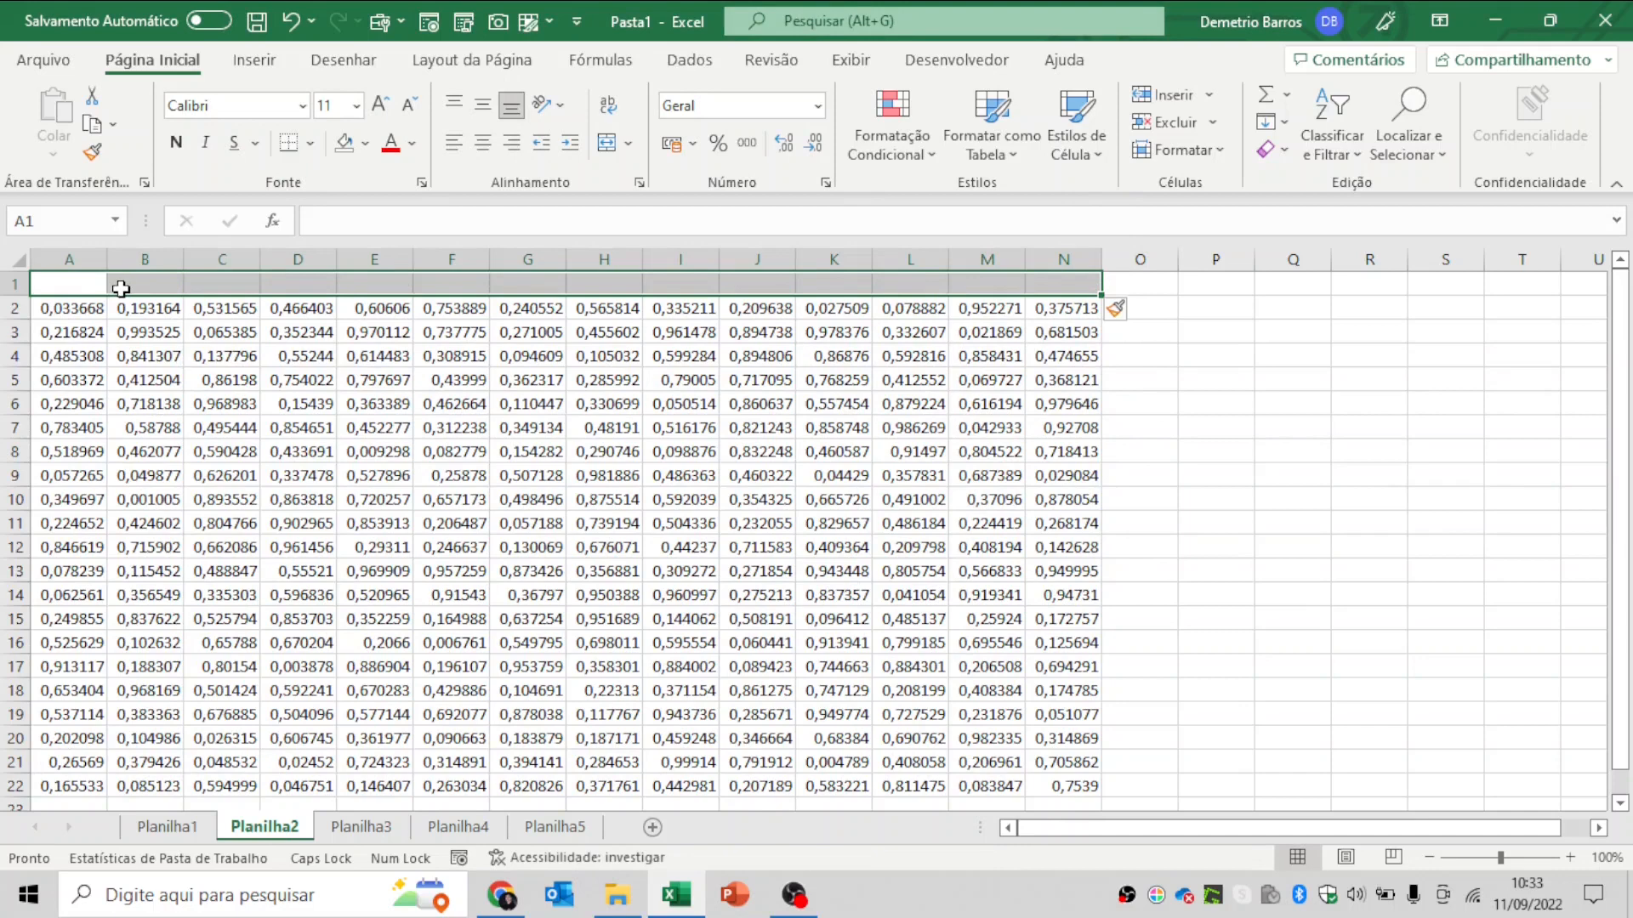
- Fill the blank row A1:N1 with placeholder header texts such as KM, M and M,ÇM,Ç
{"action": "type", "text": "DMFLKSDMKLSDVCA"}
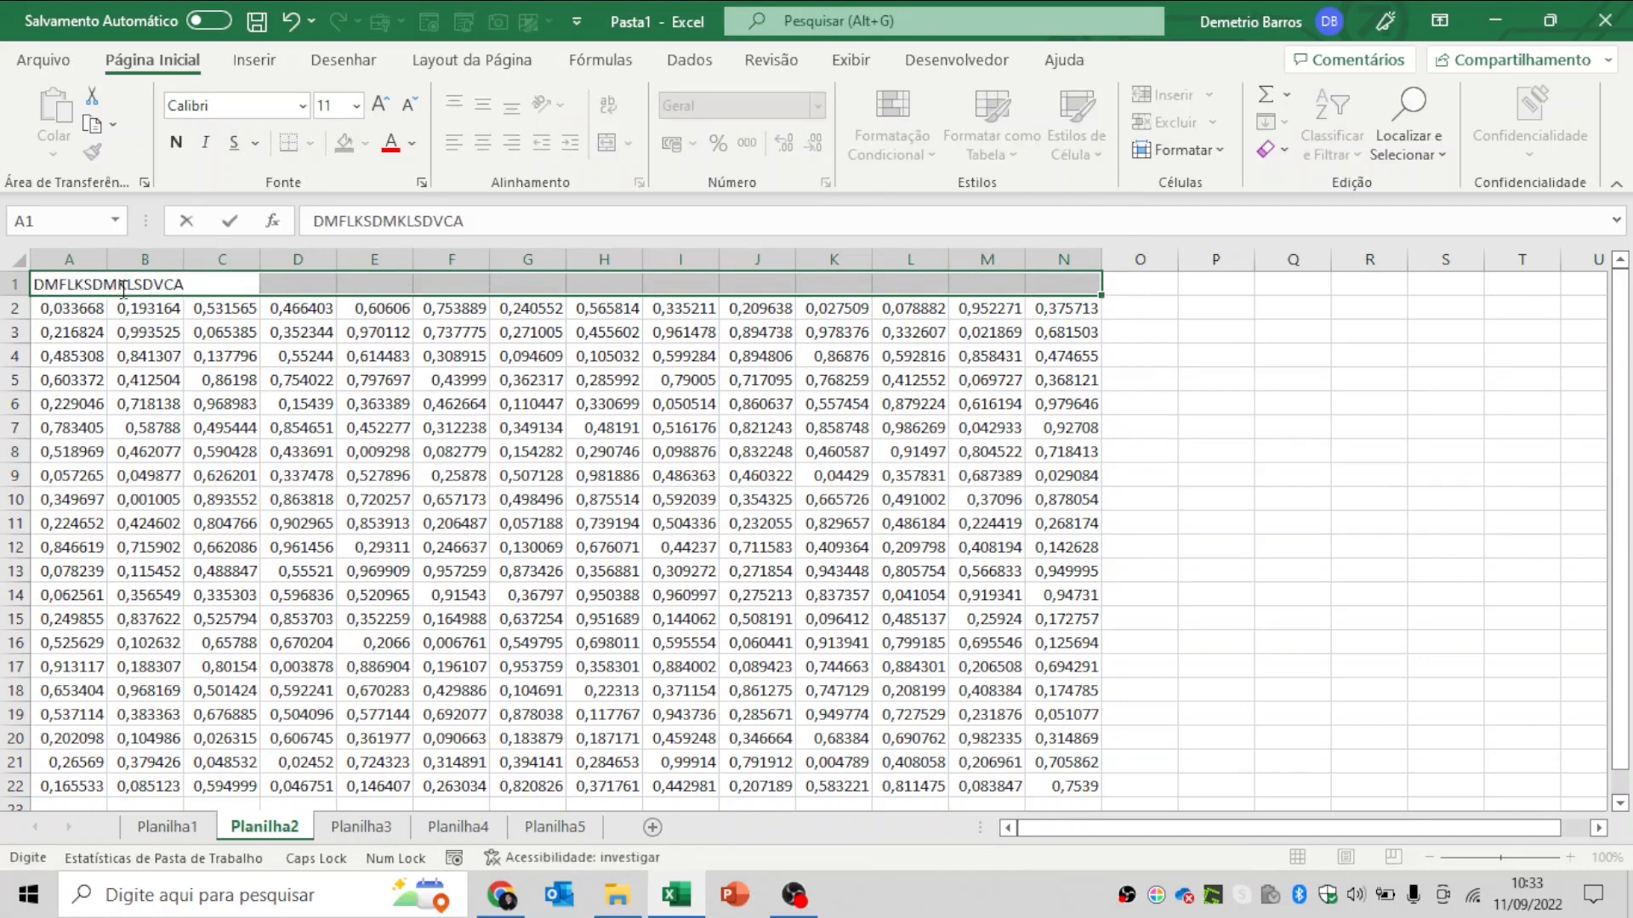
{"action": "key", "text": "ctrl+Return"}
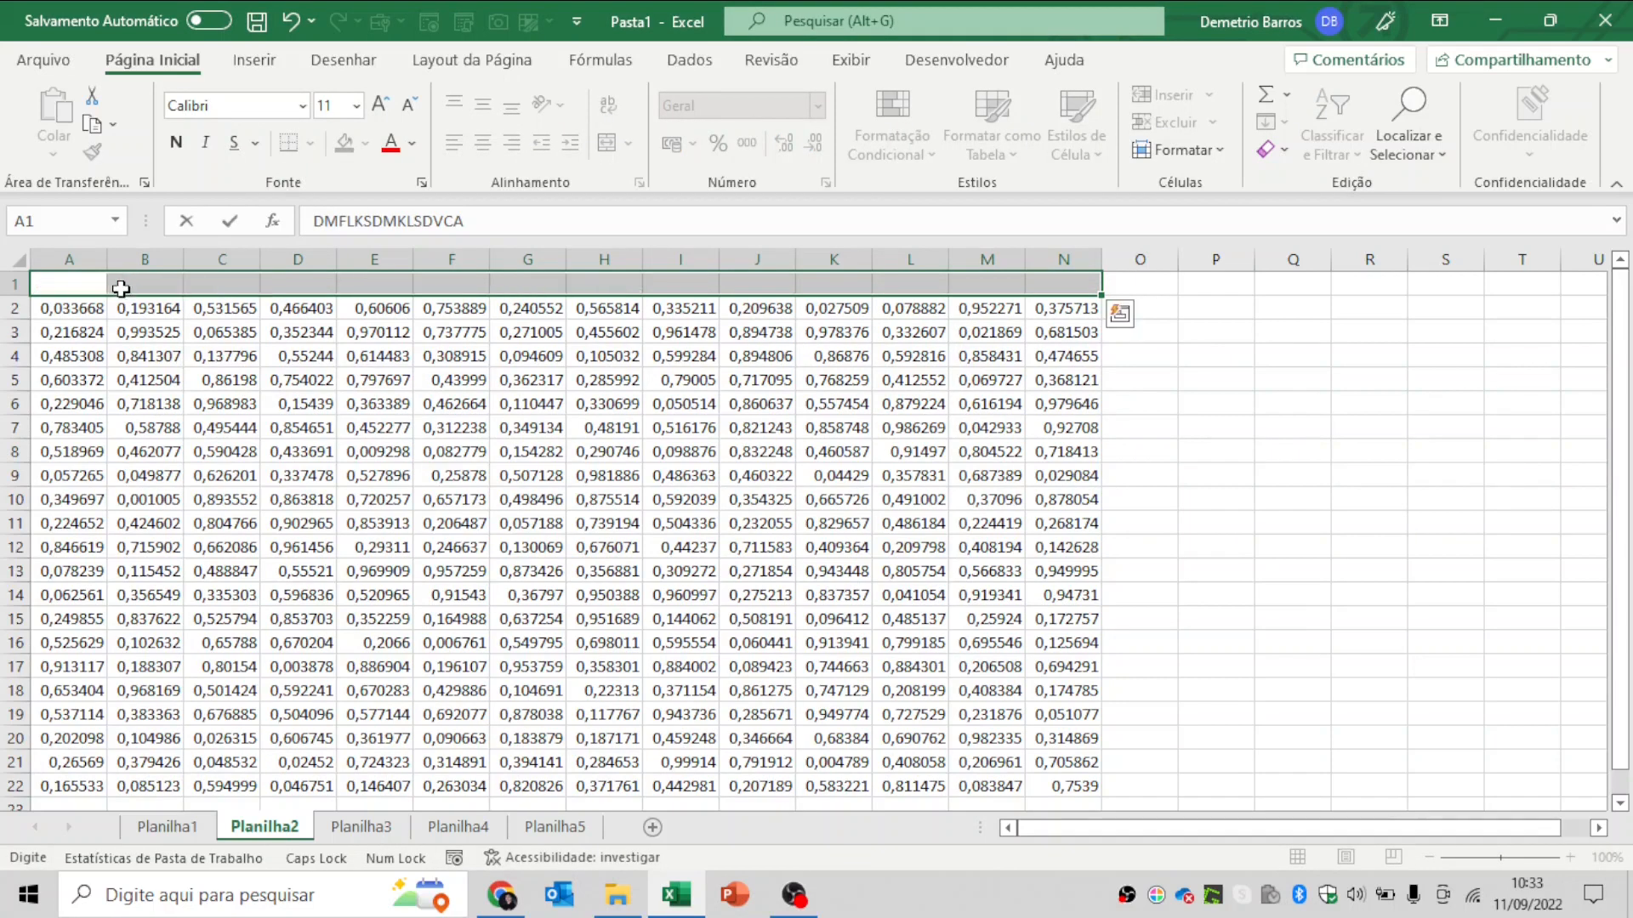
{"action": "key", "text": "Tab"}
{"action": "type", "text": "KM"}
{"action": "key", "text": "Tab"}
{"action": "type", "text": "M"}
{"action": "key", "text": "Tab"}
{"action": "key", "text": "Tab"}
{"action": "type", "text": "M,ÇM,Ç"}
{"action": "key", "text": "Tab"}
{"action": "type", "text": "P,"}
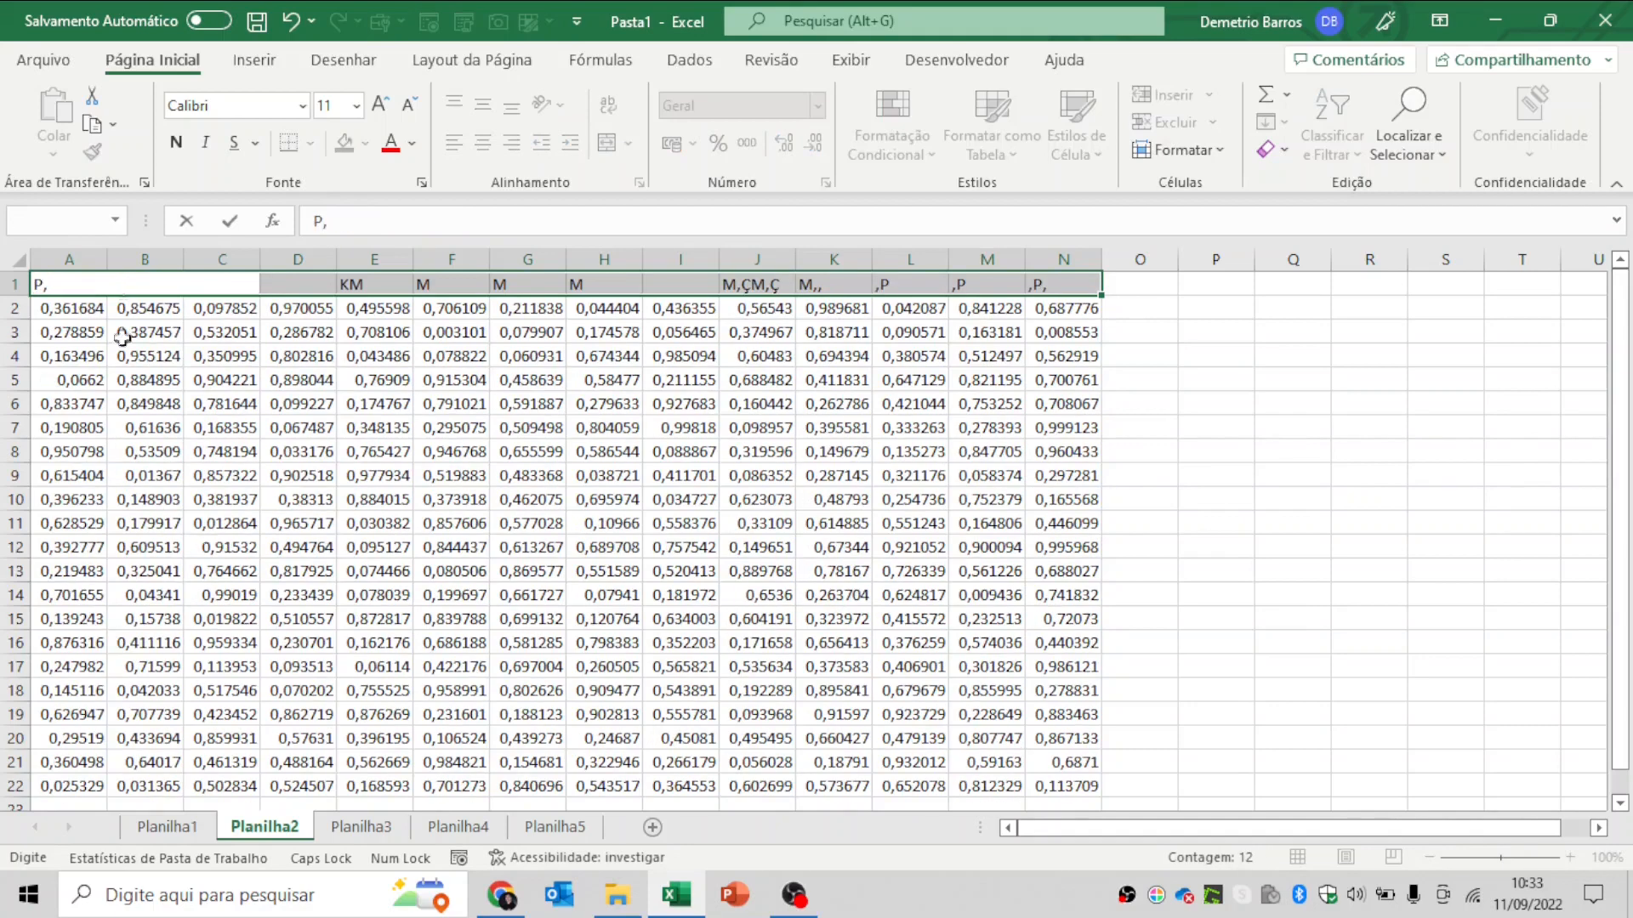
{"action": "left_click", "coordinate": [510, 548]}
- Format the header row A1:N1 with a dark blue fill and a white font color
{"action": "left_click_drag", "start_coordinate": [1054, 283], "coordinate": [51, 283]}
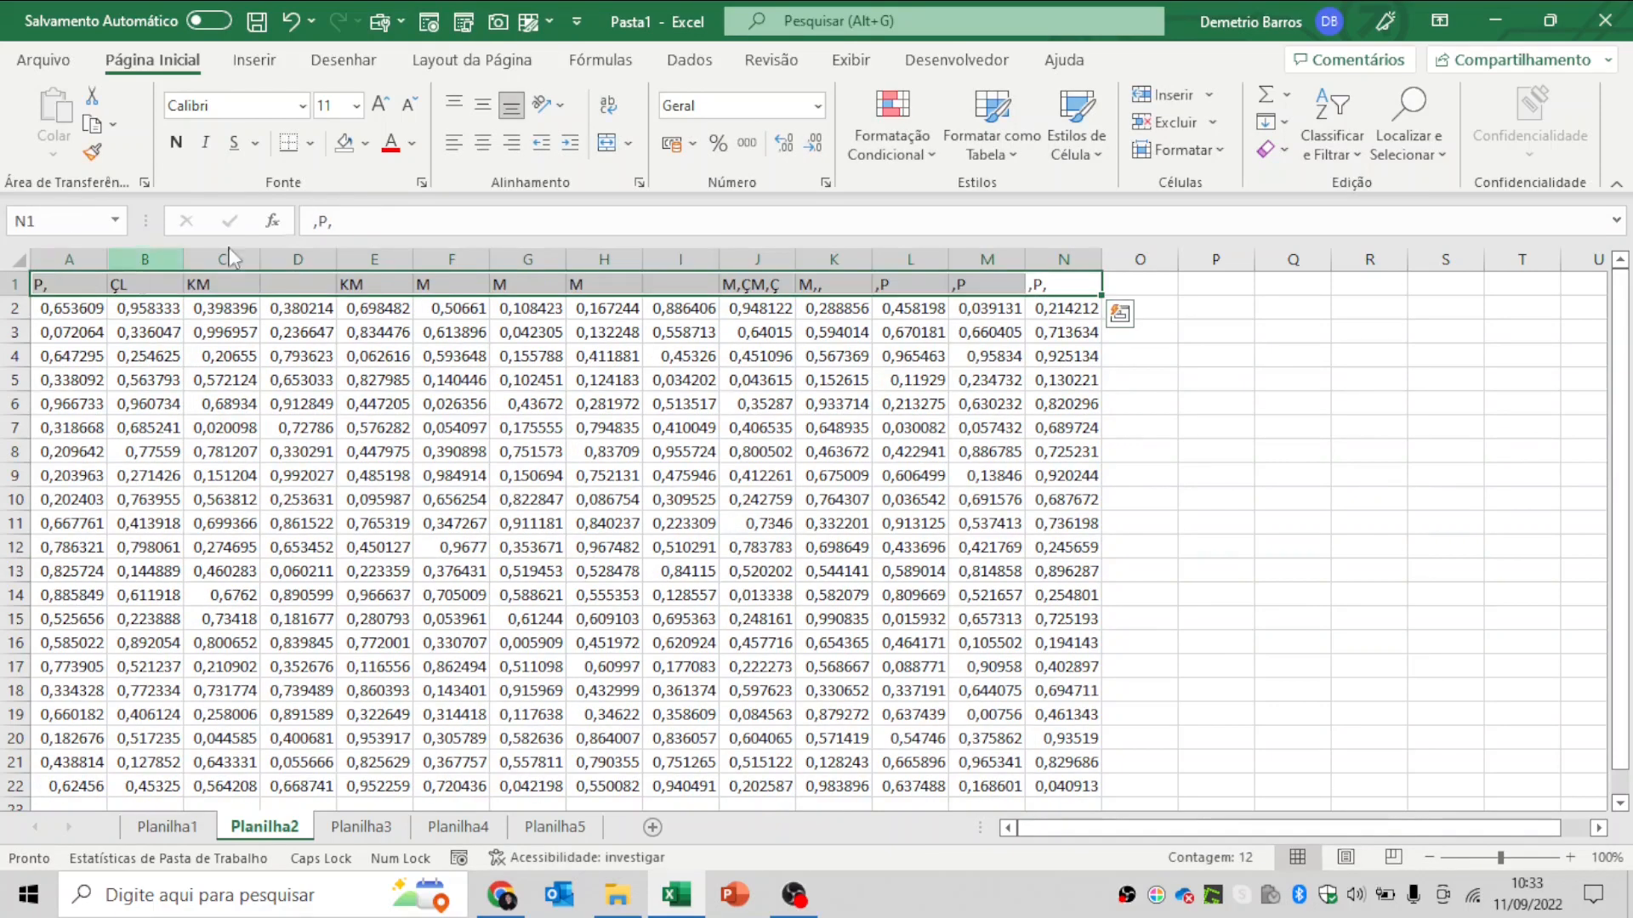
{"action": "left_click", "coordinate": [365, 143]}
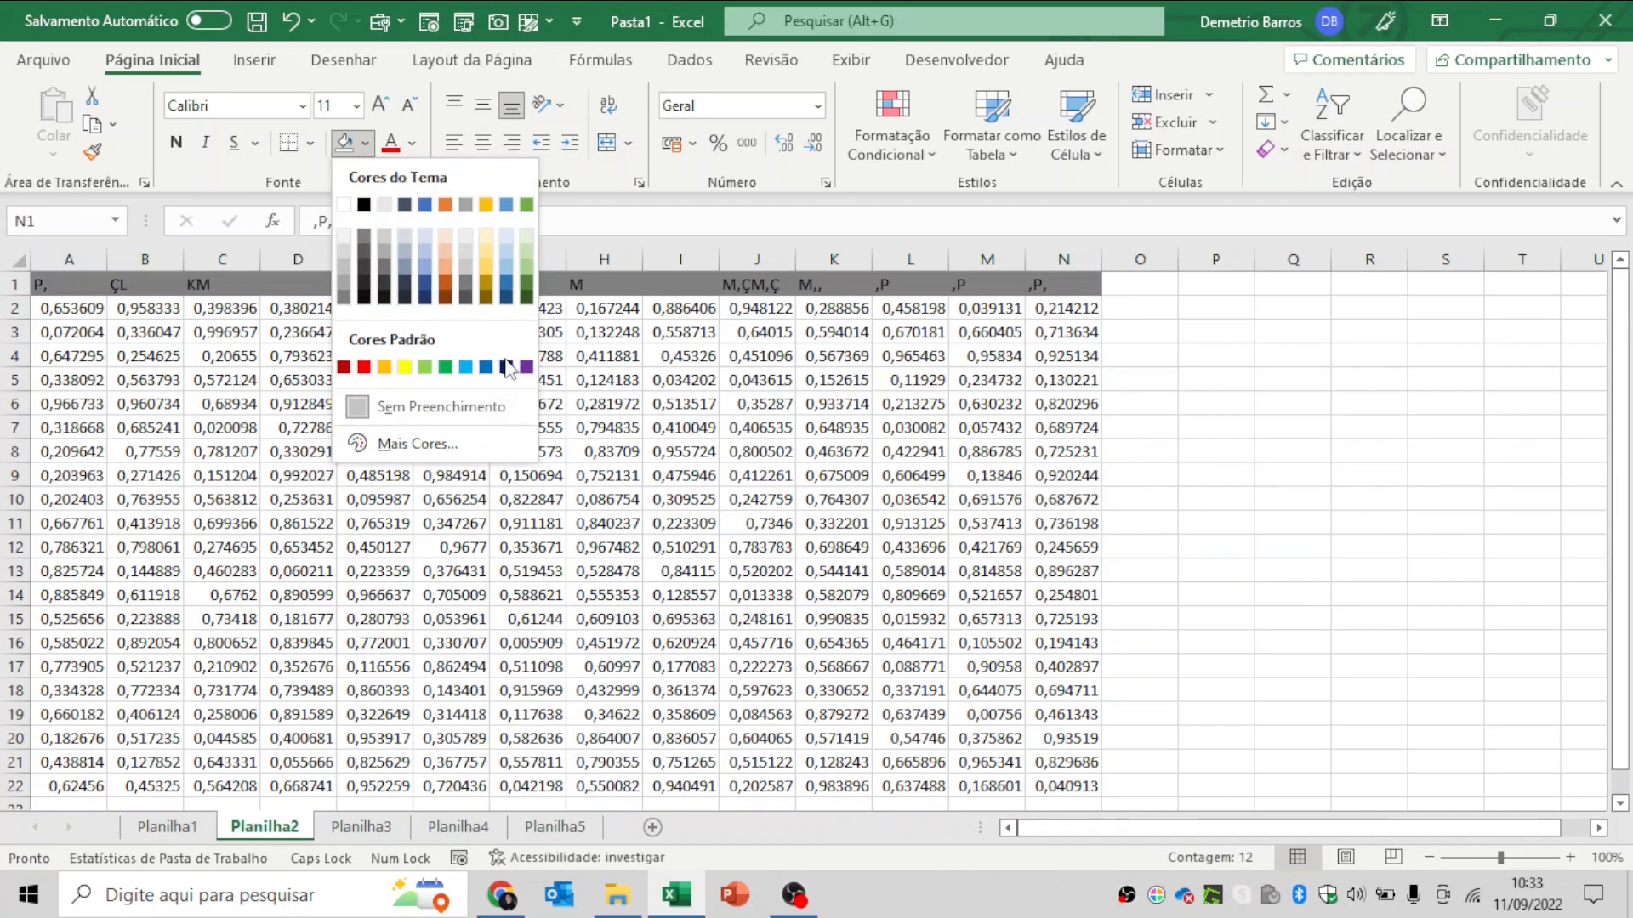
{"action": "left_click", "coordinate": [507, 366]}
{"action": "left_click", "coordinate": [413, 144]}
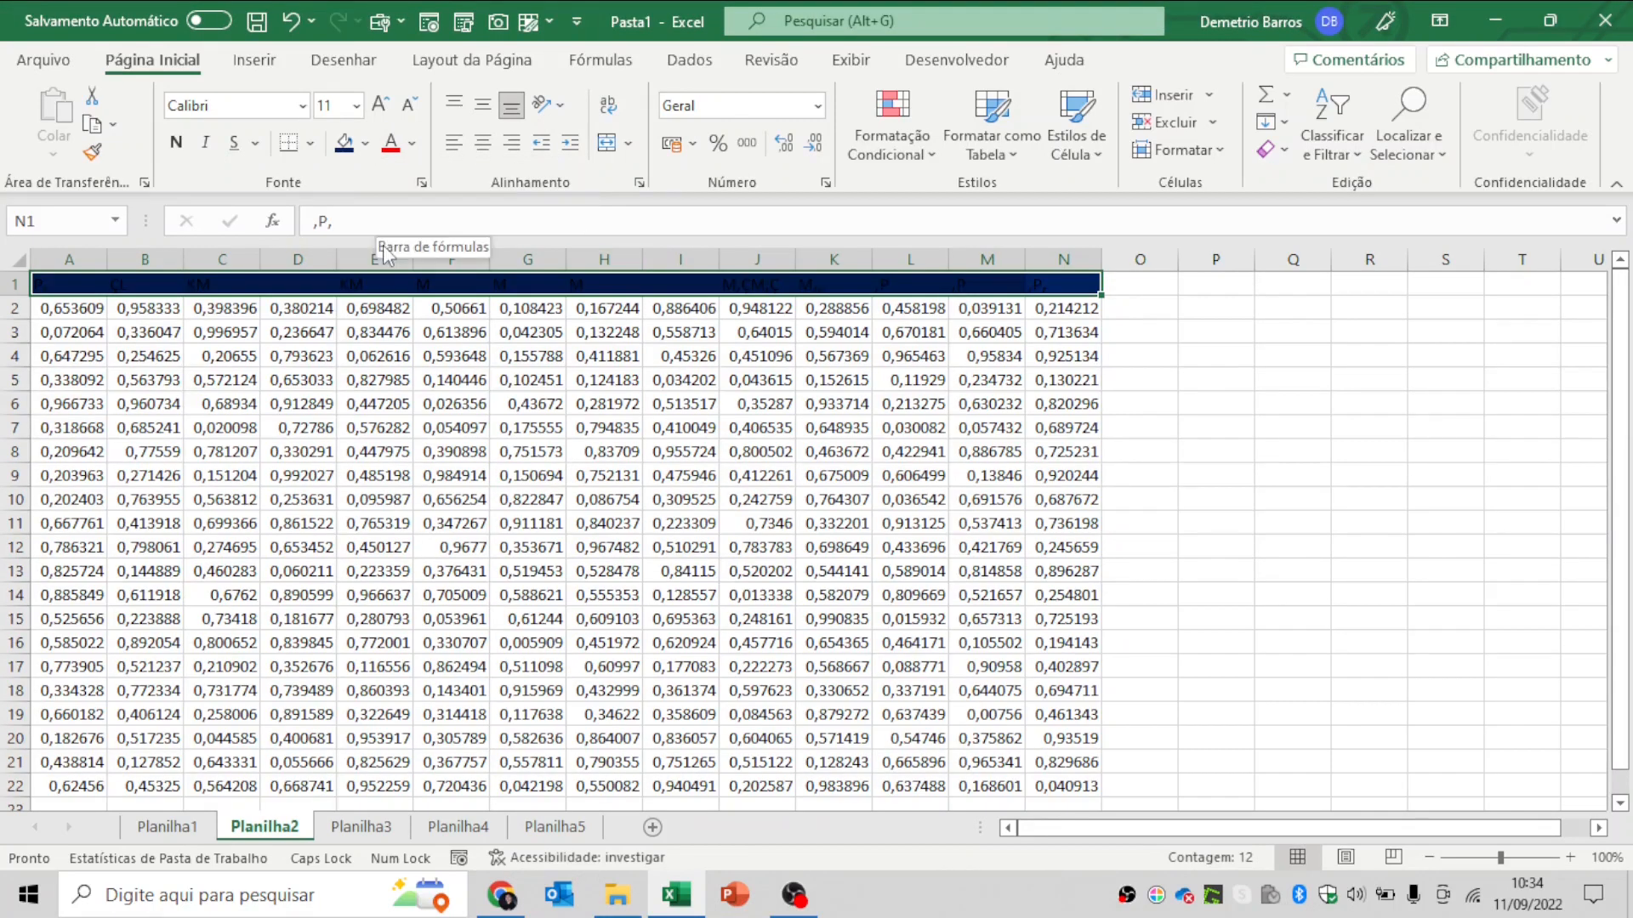
{"action": "left_click", "coordinate": [412, 142]}
{"action": "left_click", "coordinate": [396, 236]}
{"action": "left_click", "coordinate": [757, 404]}
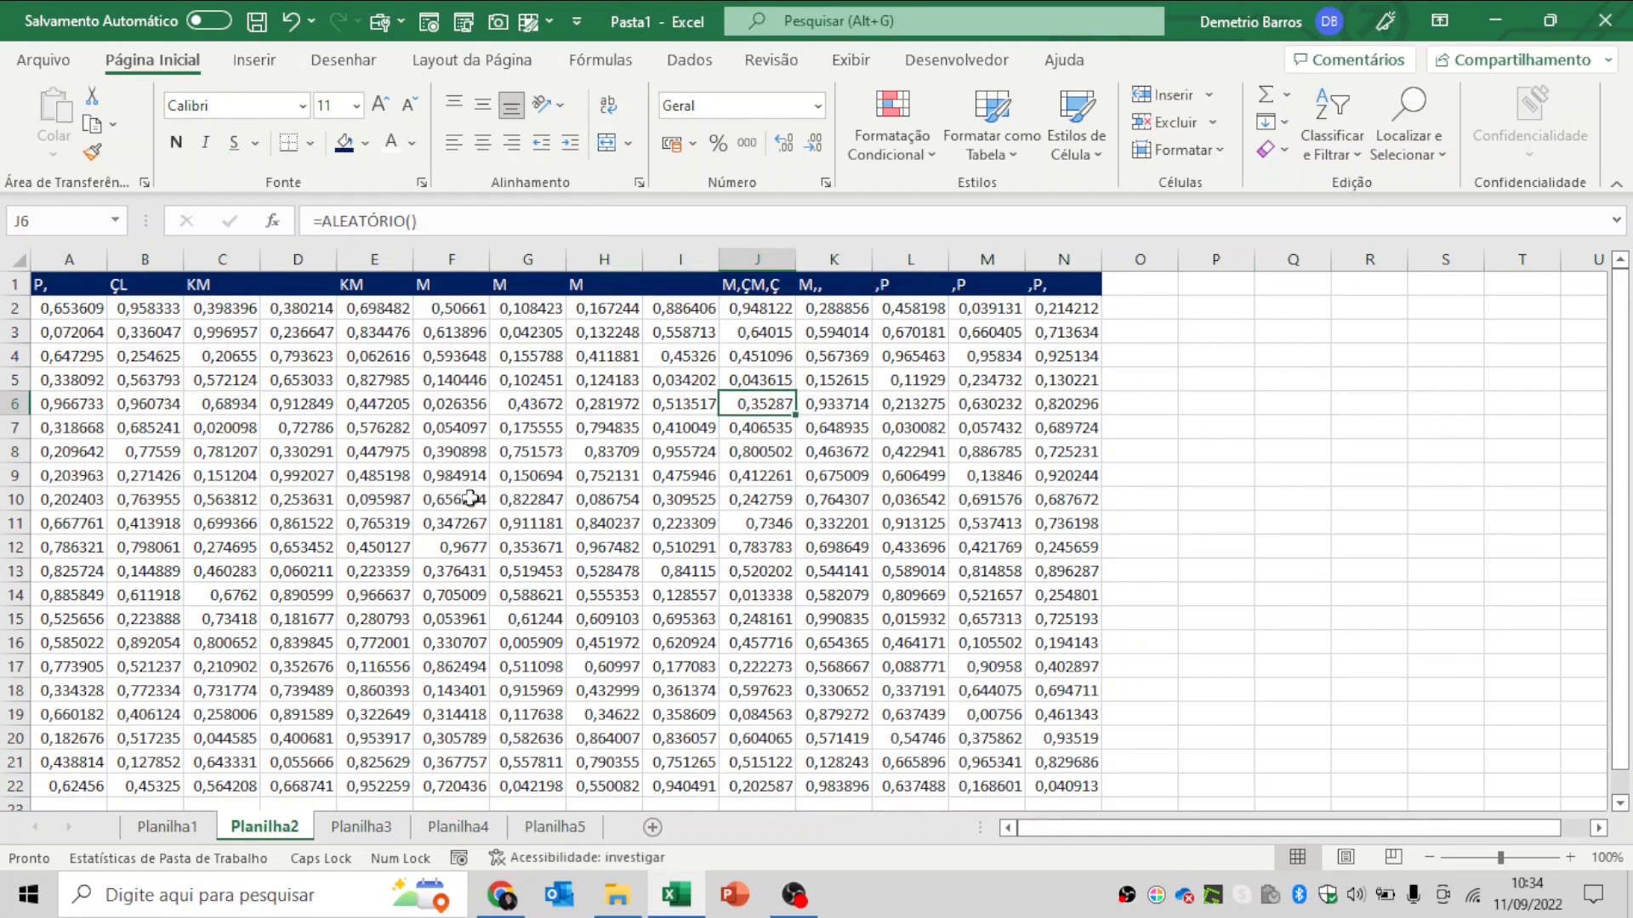
- Review the worksheets from Planilha1 through Planilha5 and return to cell A1 of Planilha1
{"action": "left_click", "coordinate": [166, 826]}
{"action": "left_click", "coordinate": [286, 375]}
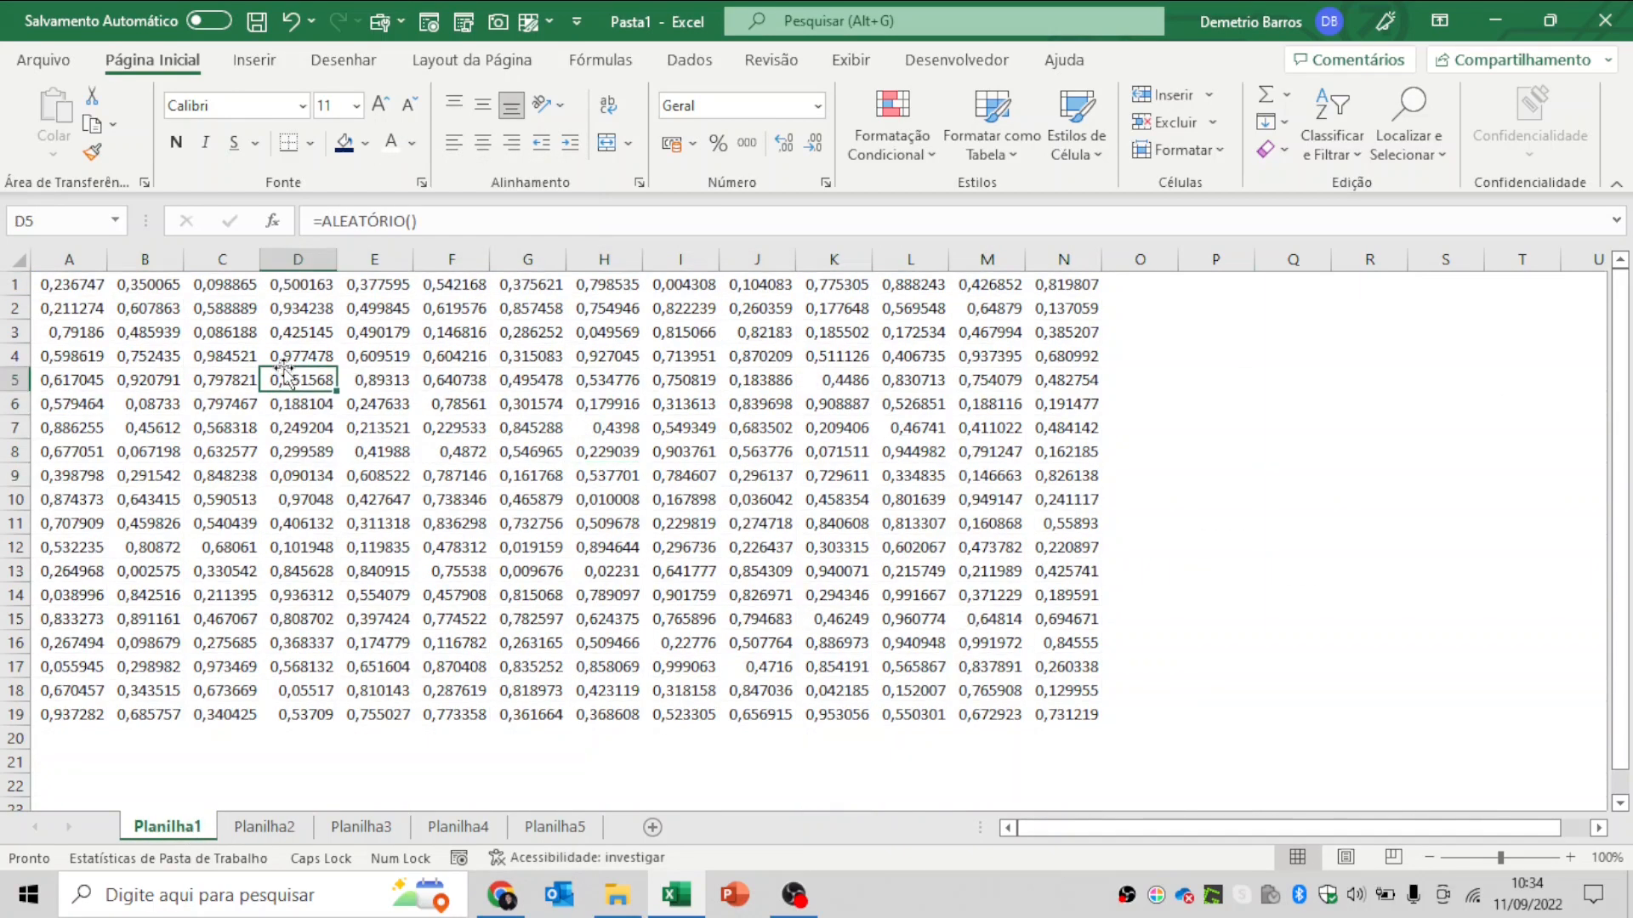
{"action": "left_click", "coordinate": [75, 282]}
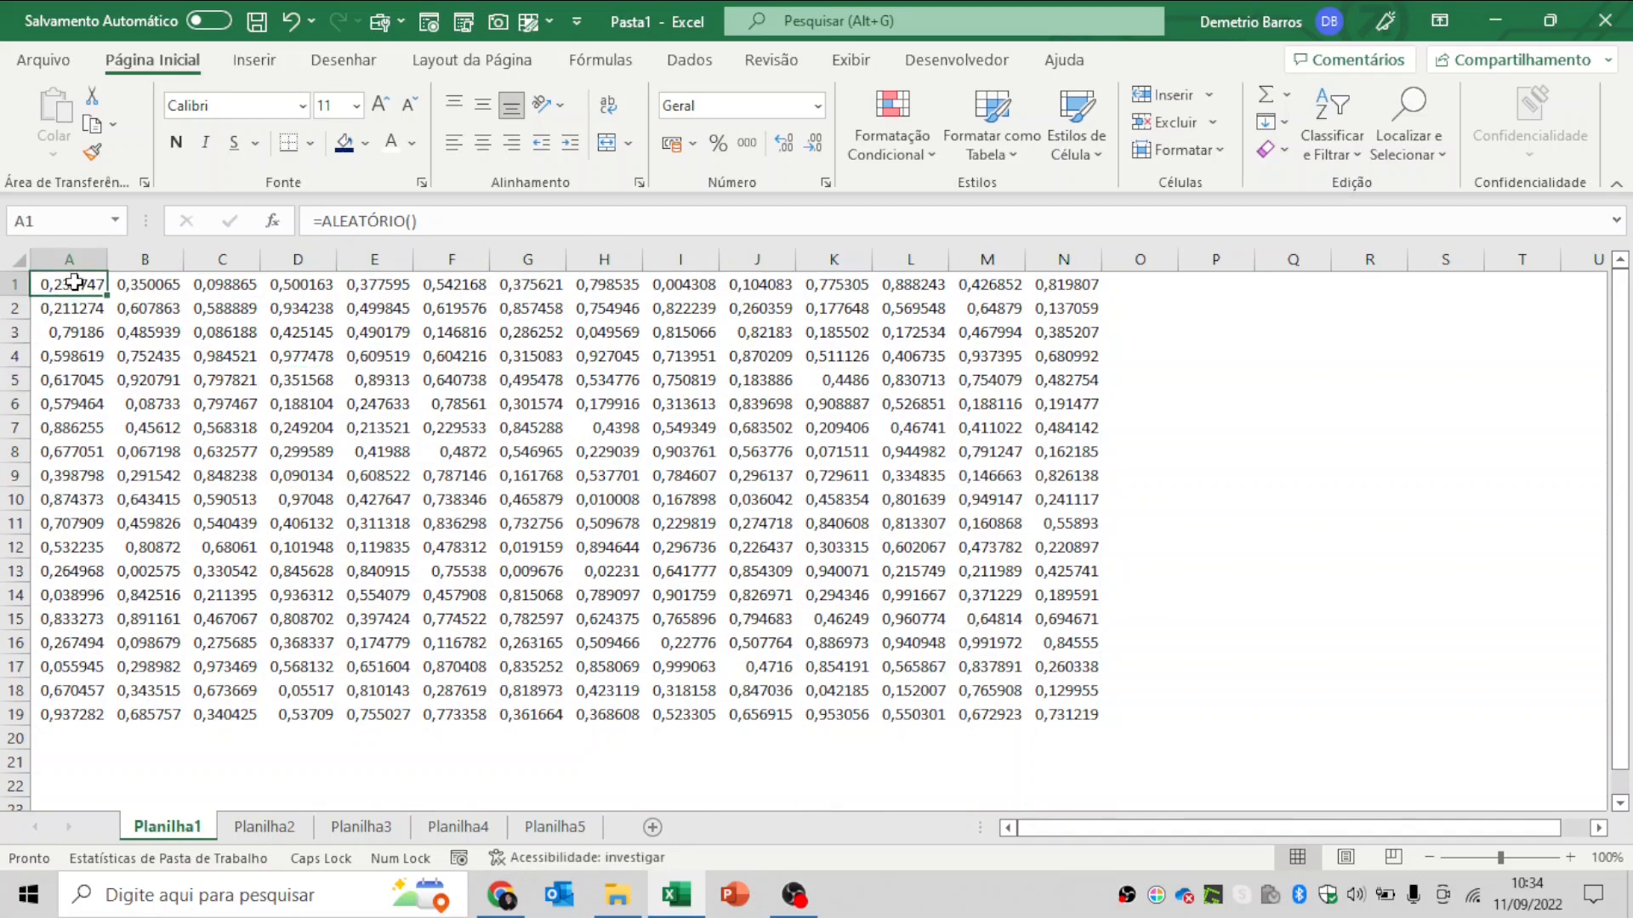
{"action": "key", "text": "ctrl+Page_Down"}
{"action": "key", "text": "ctrl+Page_Down"}
{"action": "key", "text": "ctrl+Page_Down"}
{"action": "key", "text": "ctrl+Page_Down"}
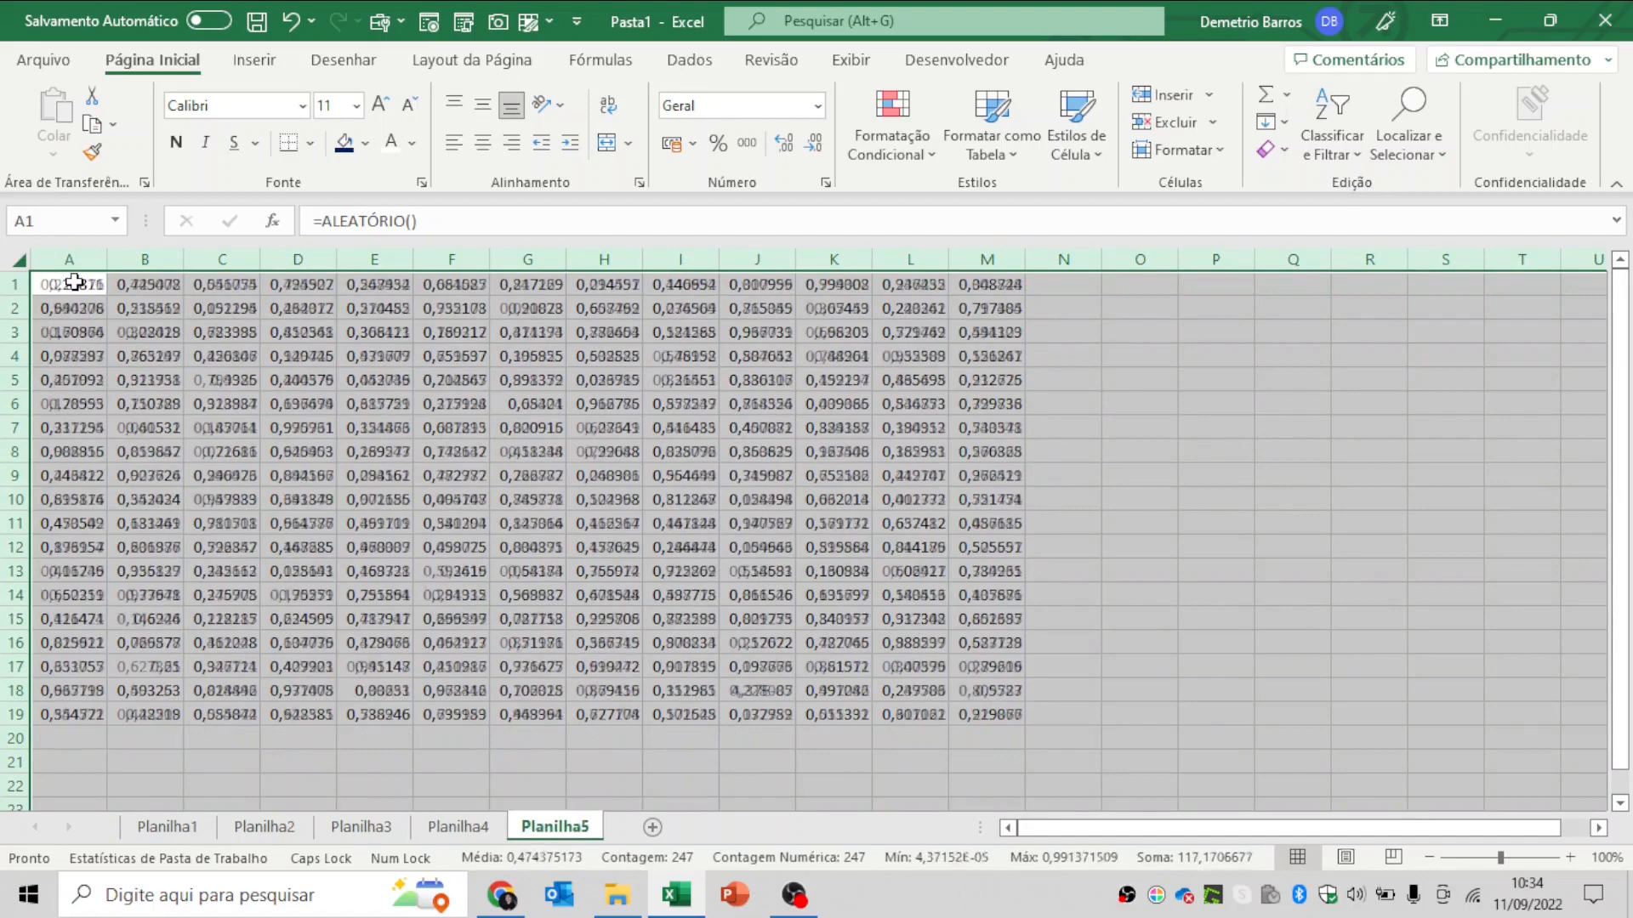
{"action": "key", "text": "ctrl+Page_Up"}
{"action": "key", "text": "ctrl+Page_Up"}
{"action": "key", "text": "ctrl+Page_Up"}
{"action": "key", "text": "ctrl+Page_Up"}
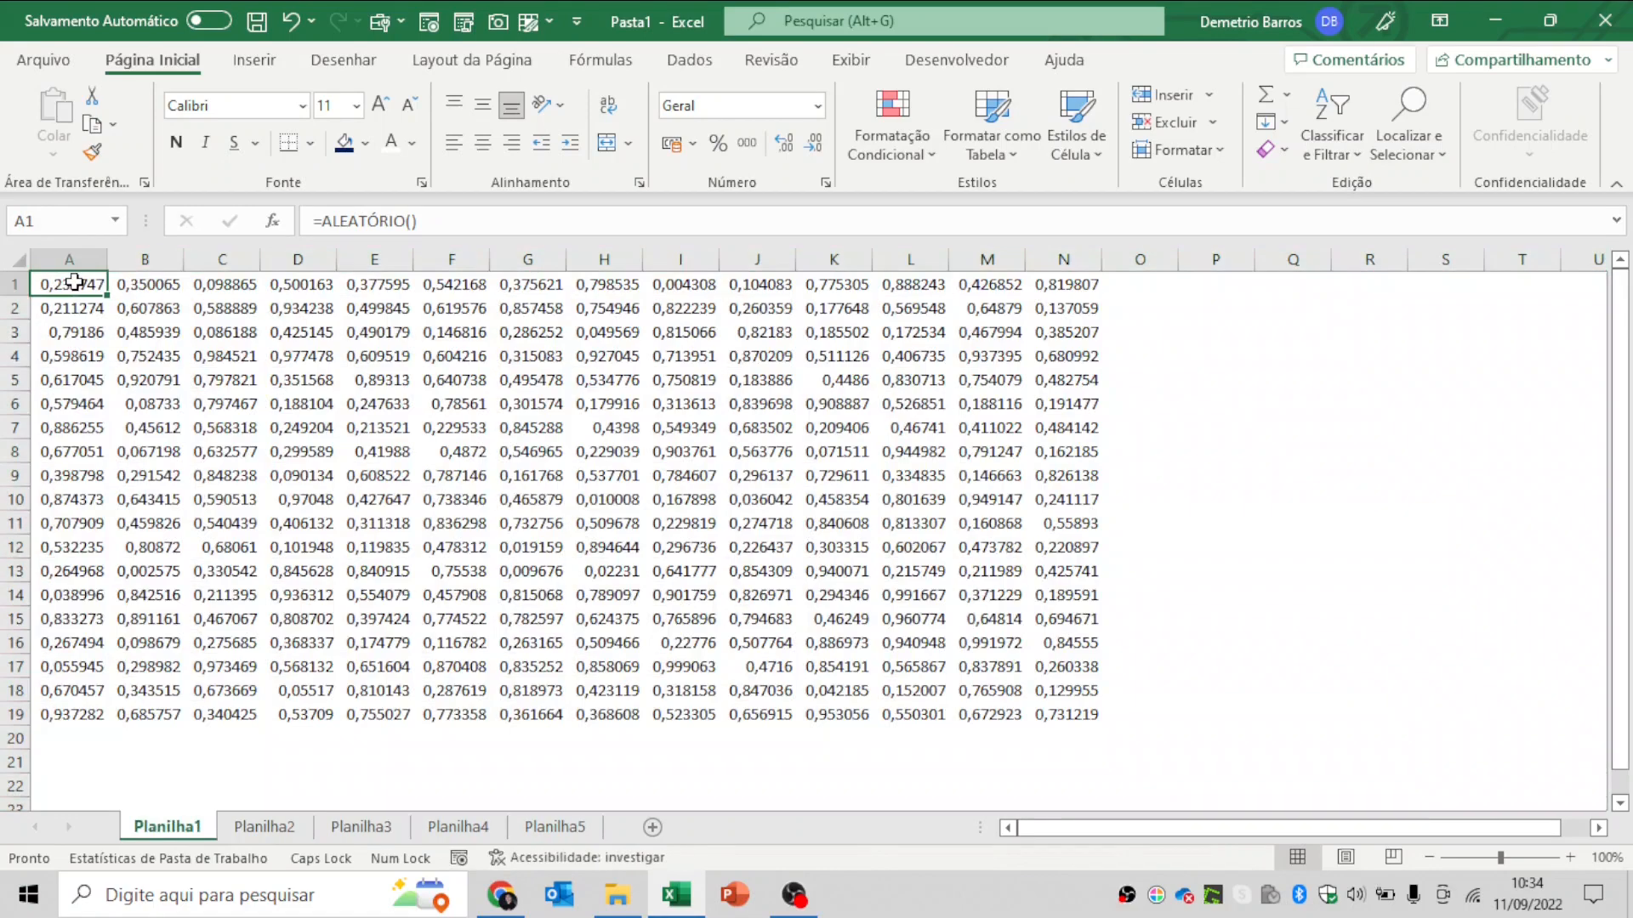
{"action": "left_click", "coordinate": [698, 425]}
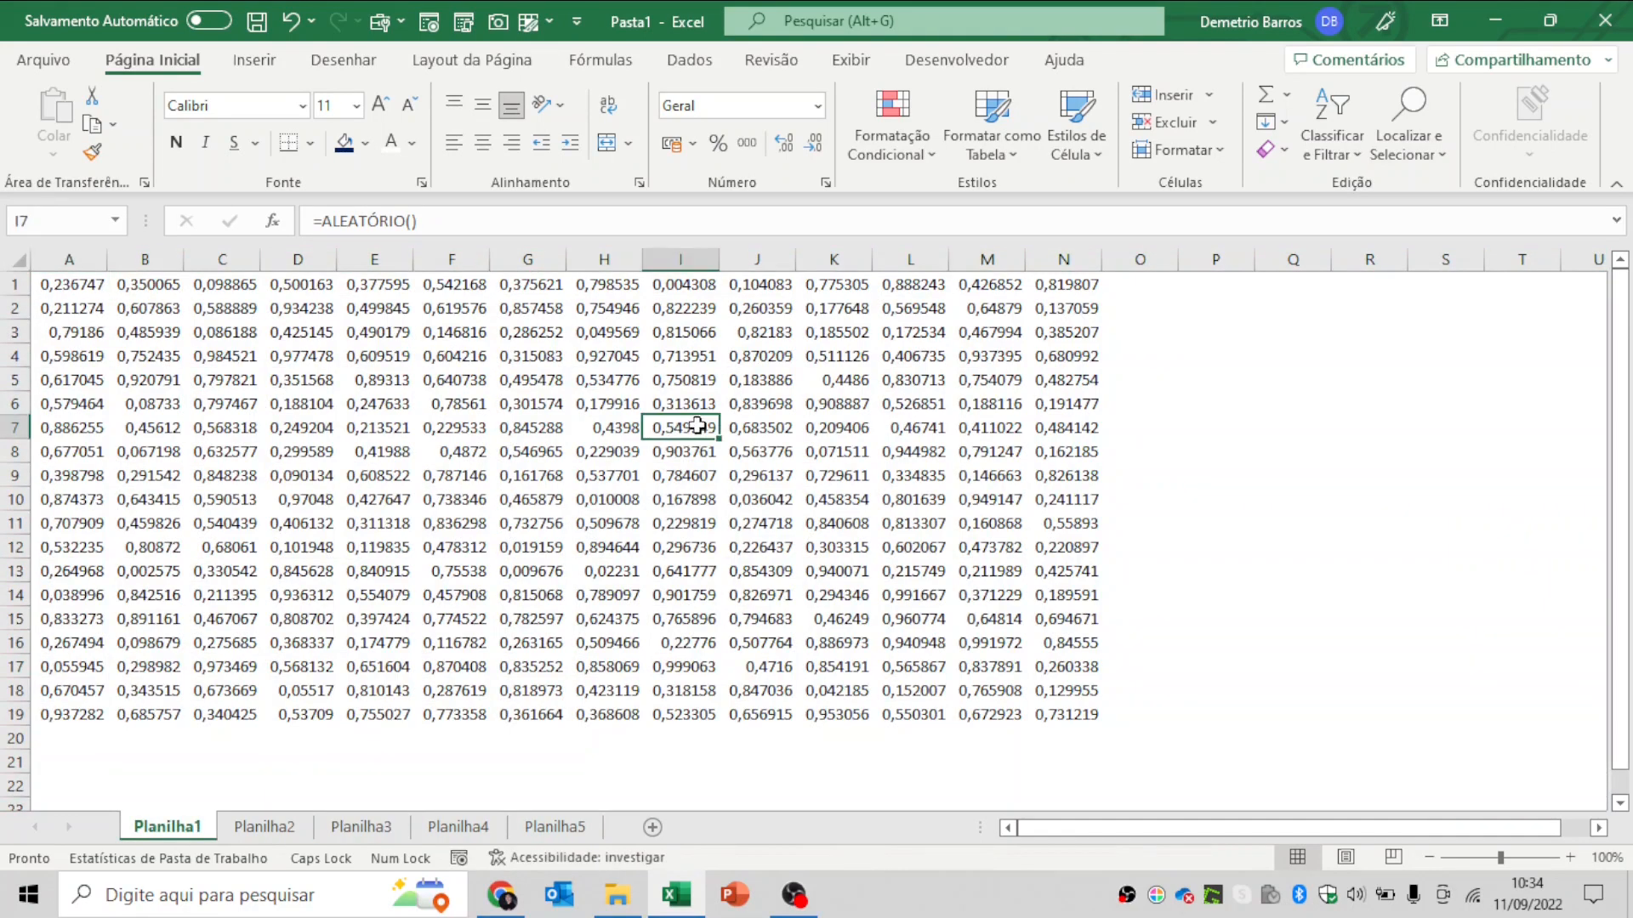
{"action": "left_click", "coordinate": [127, 310]}
{"action": "key", "text": "ctrl+Home"}
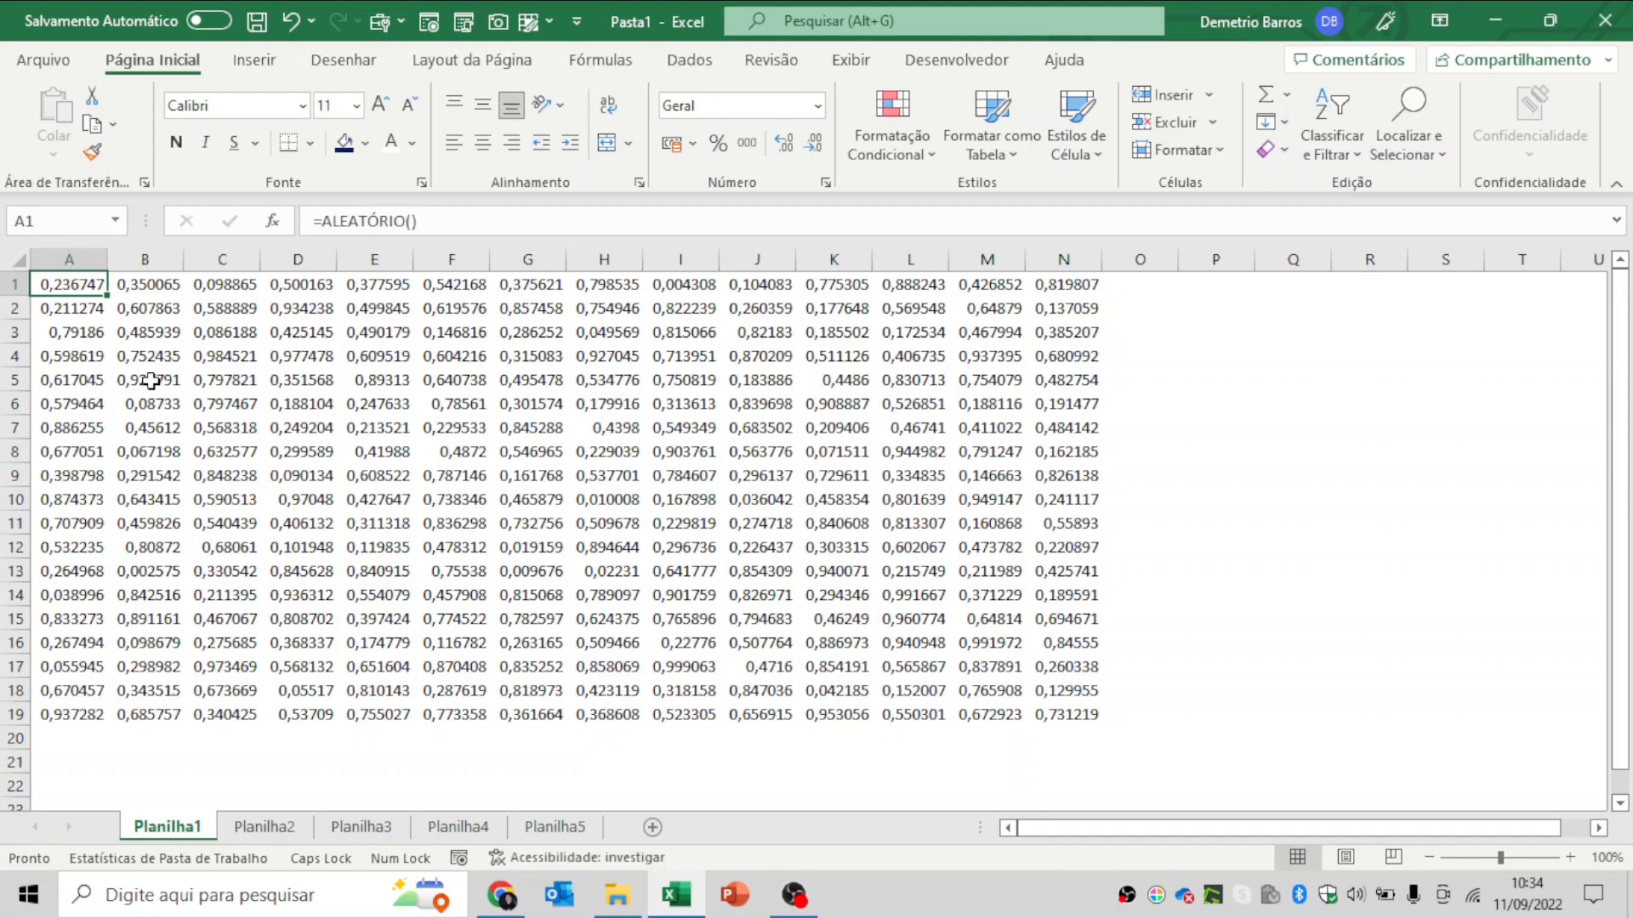
- Display the formula commands and look over the data on the other worksheets before going back to Planilha1
{"action": "left_click", "coordinate": [718, 63]}
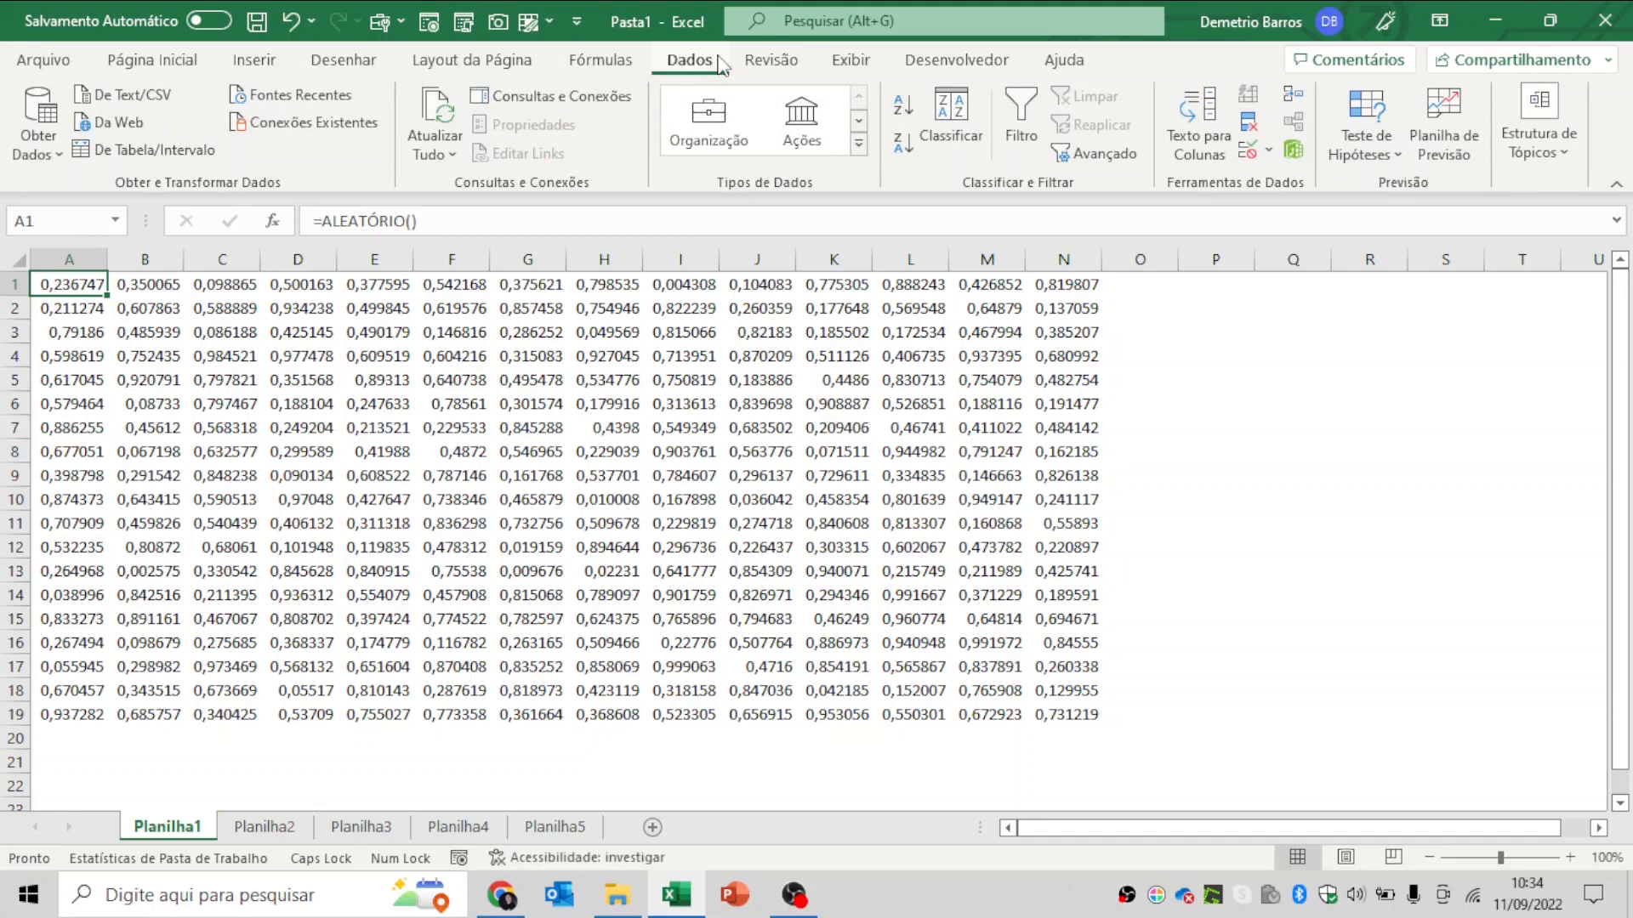
{"action": "left_click", "coordinate": [604, 63]}
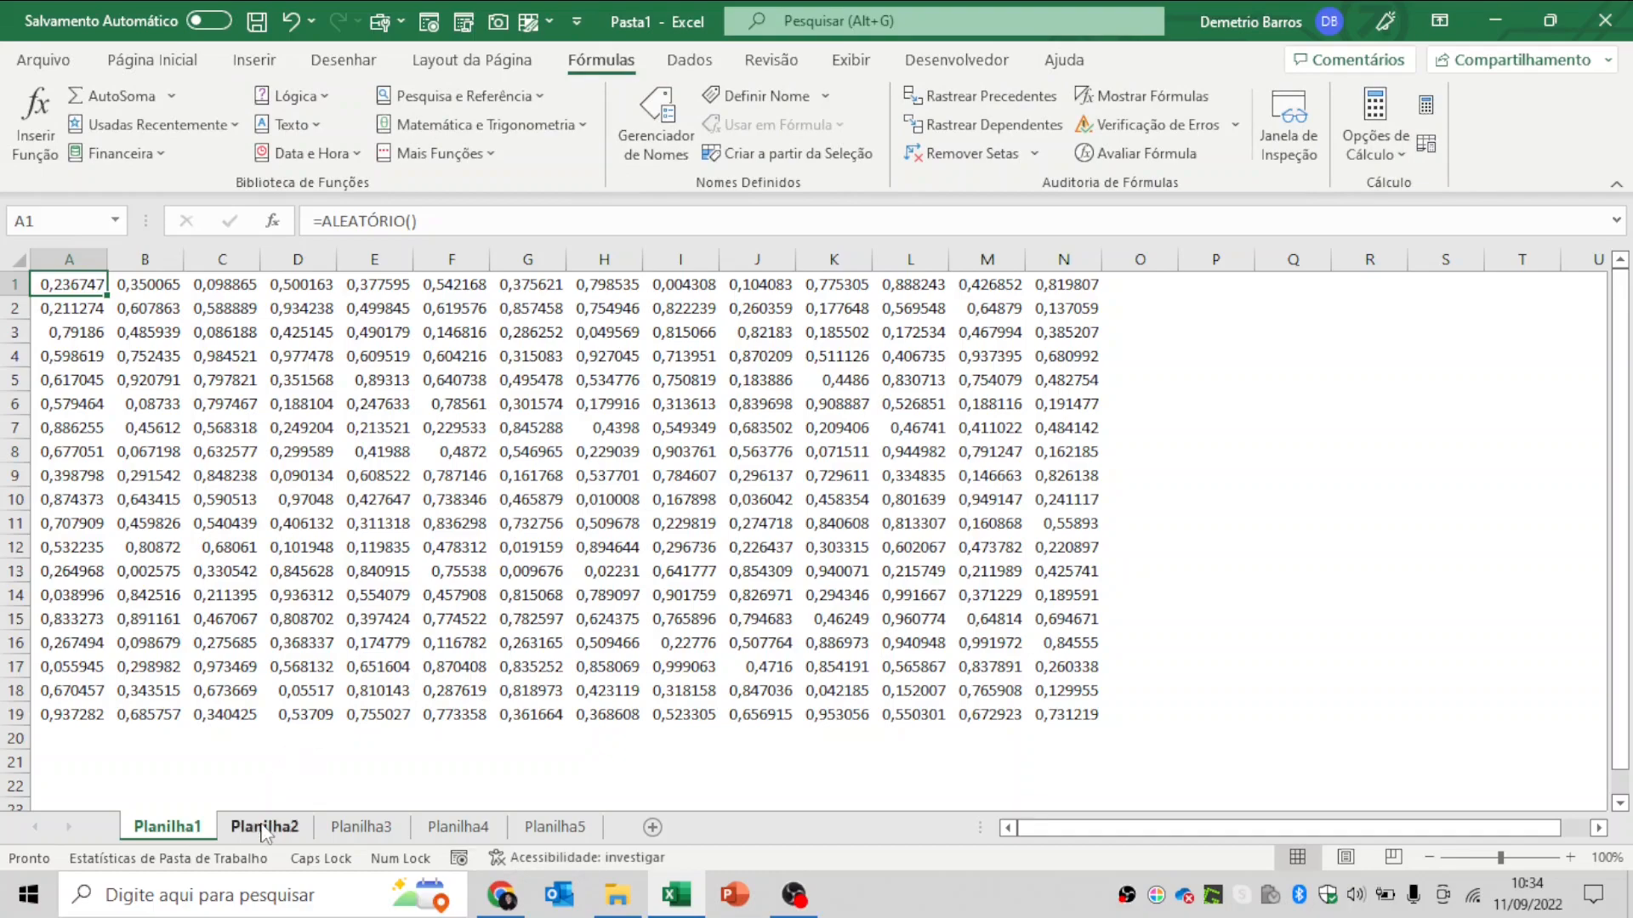
{"action": "left_click", "coordinate": [383, 833]}
{"action": "left_click", "coordinate": [482, 833]}
{"action": "left_click", "coordinate": [548, 832]}
{"action": "left_click", "coordinate": [443, 829]}
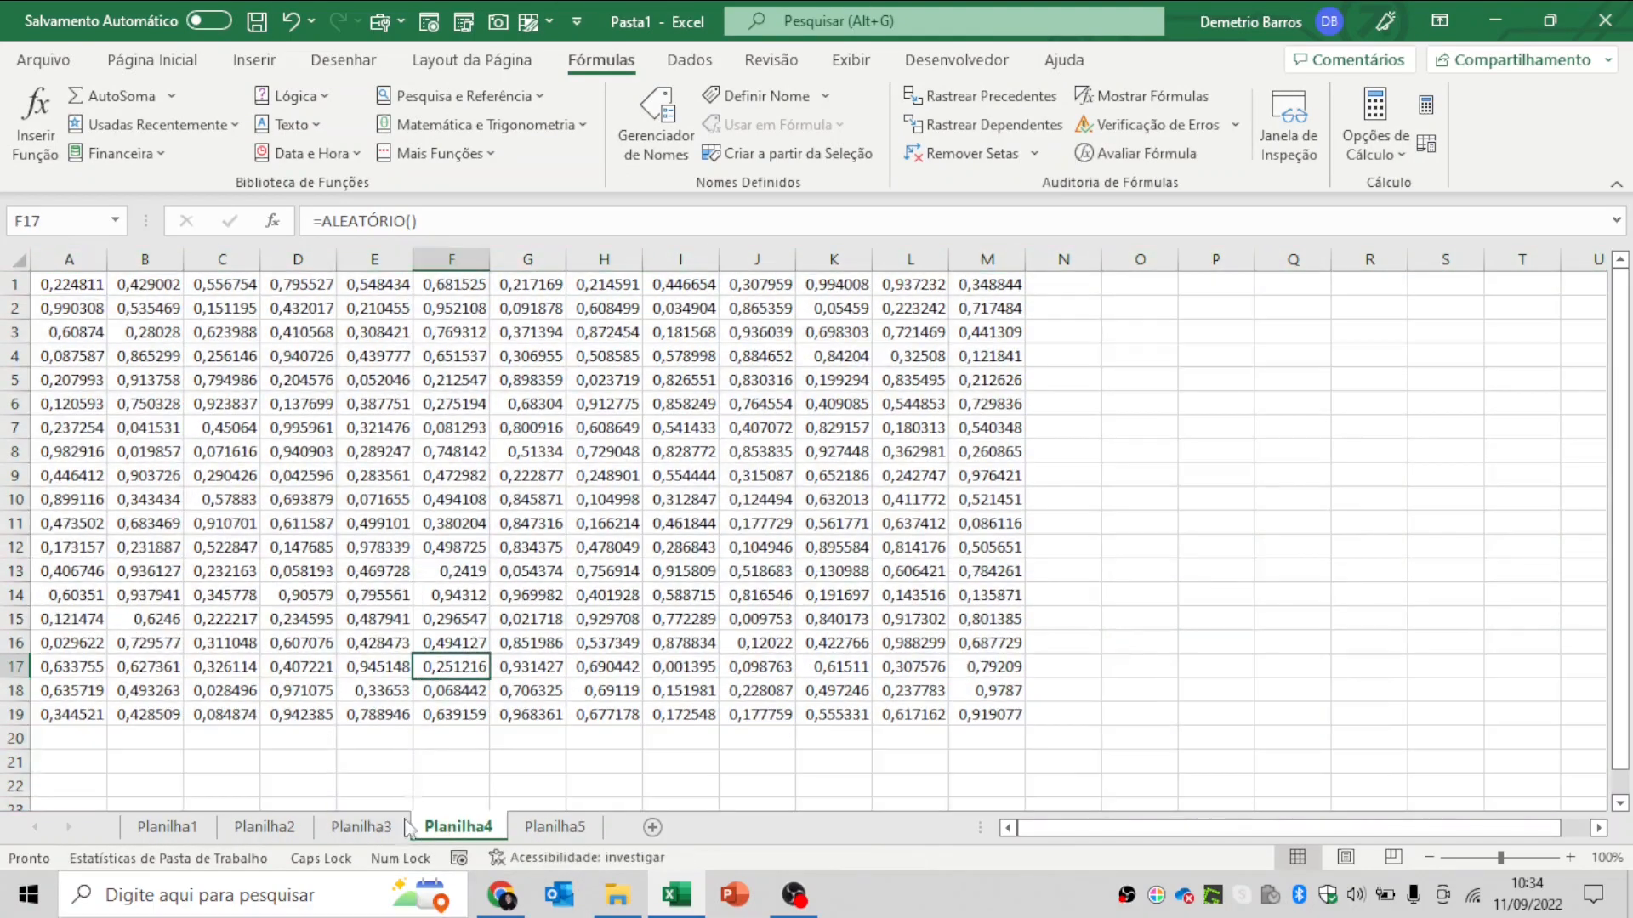
{"action": "left_click", "coordinate": [361, 826]}
{"action": "left_click", "coordinate": [265, 826]}
{"action": "left_click", "coordinate": [167, 827]}
- Try to add the arguments 0,1 and 0,9 to the ALEATÓRIO formula in cell B3 of Planilha1
{"action": "left_click", "coordinate": [175, 333]}
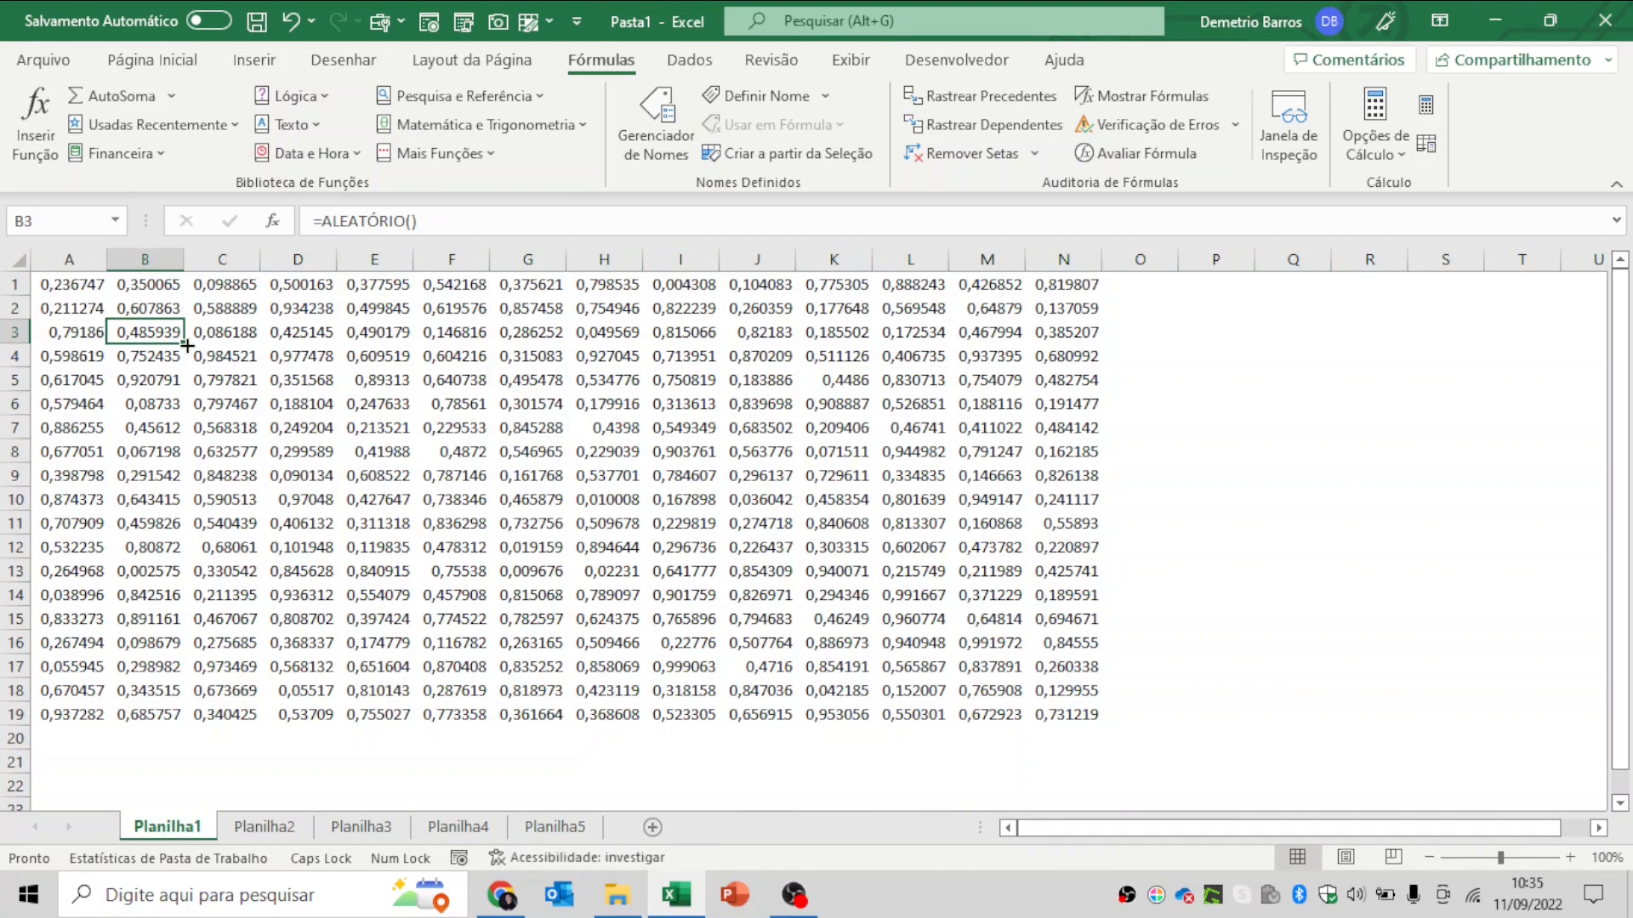
{"action": "left_click", "coordinate": [497, 227]}
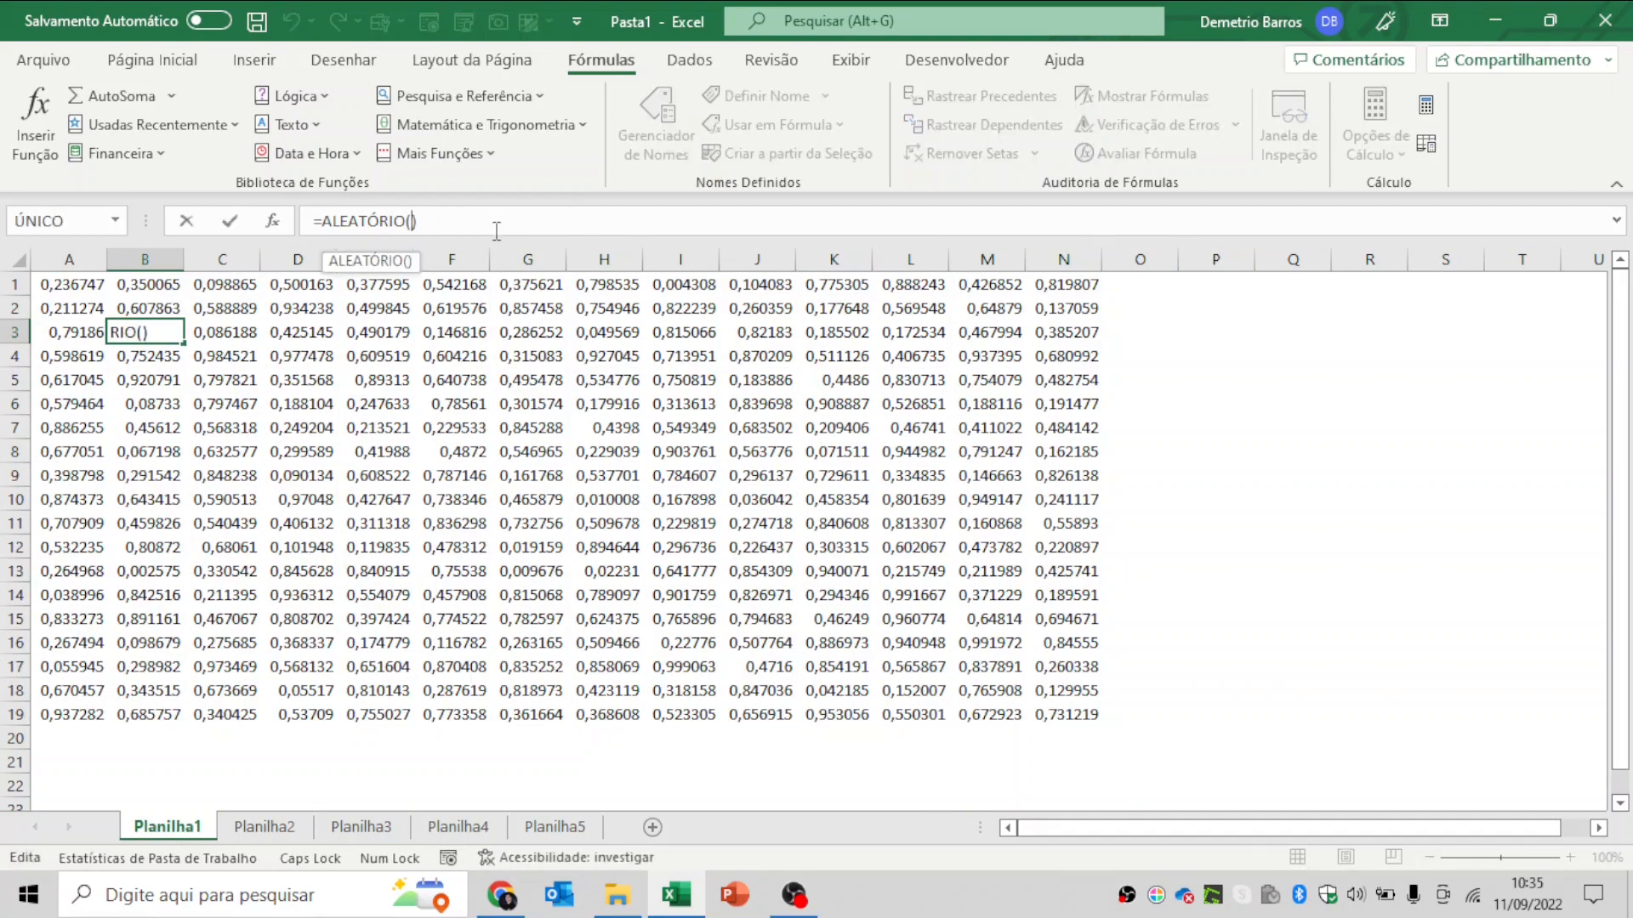
{"action": "key", "text": "Left"}
{"action": "type", "text": "1,2"}
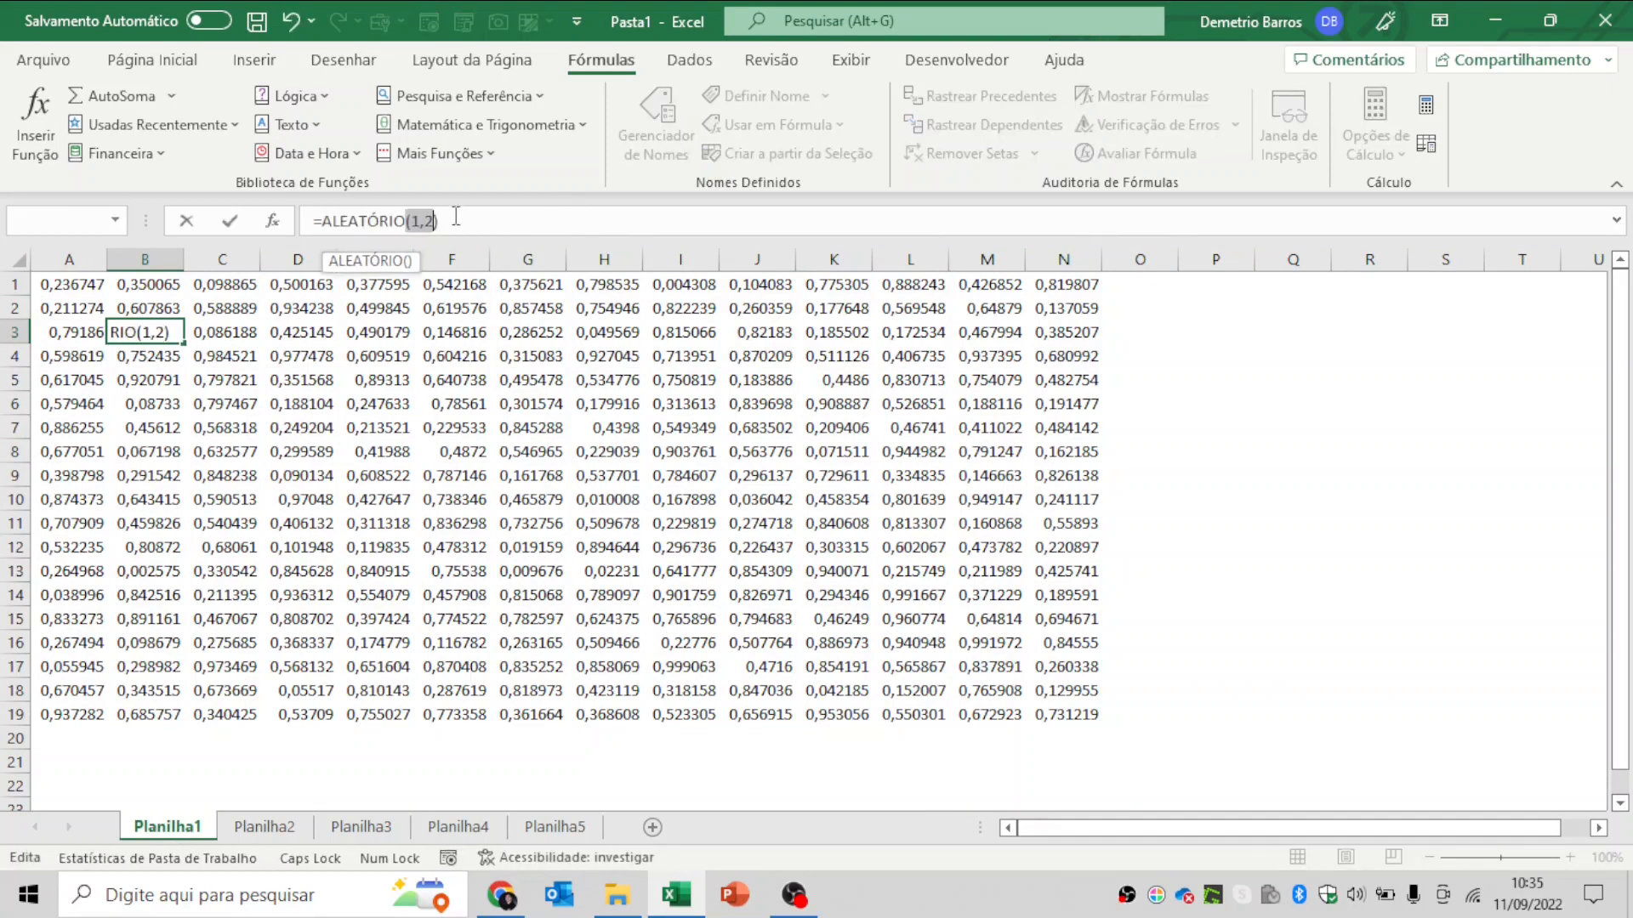
{"action": "type", "text": "0,1;0,9"}
{"action": "key", "text": "Return"}
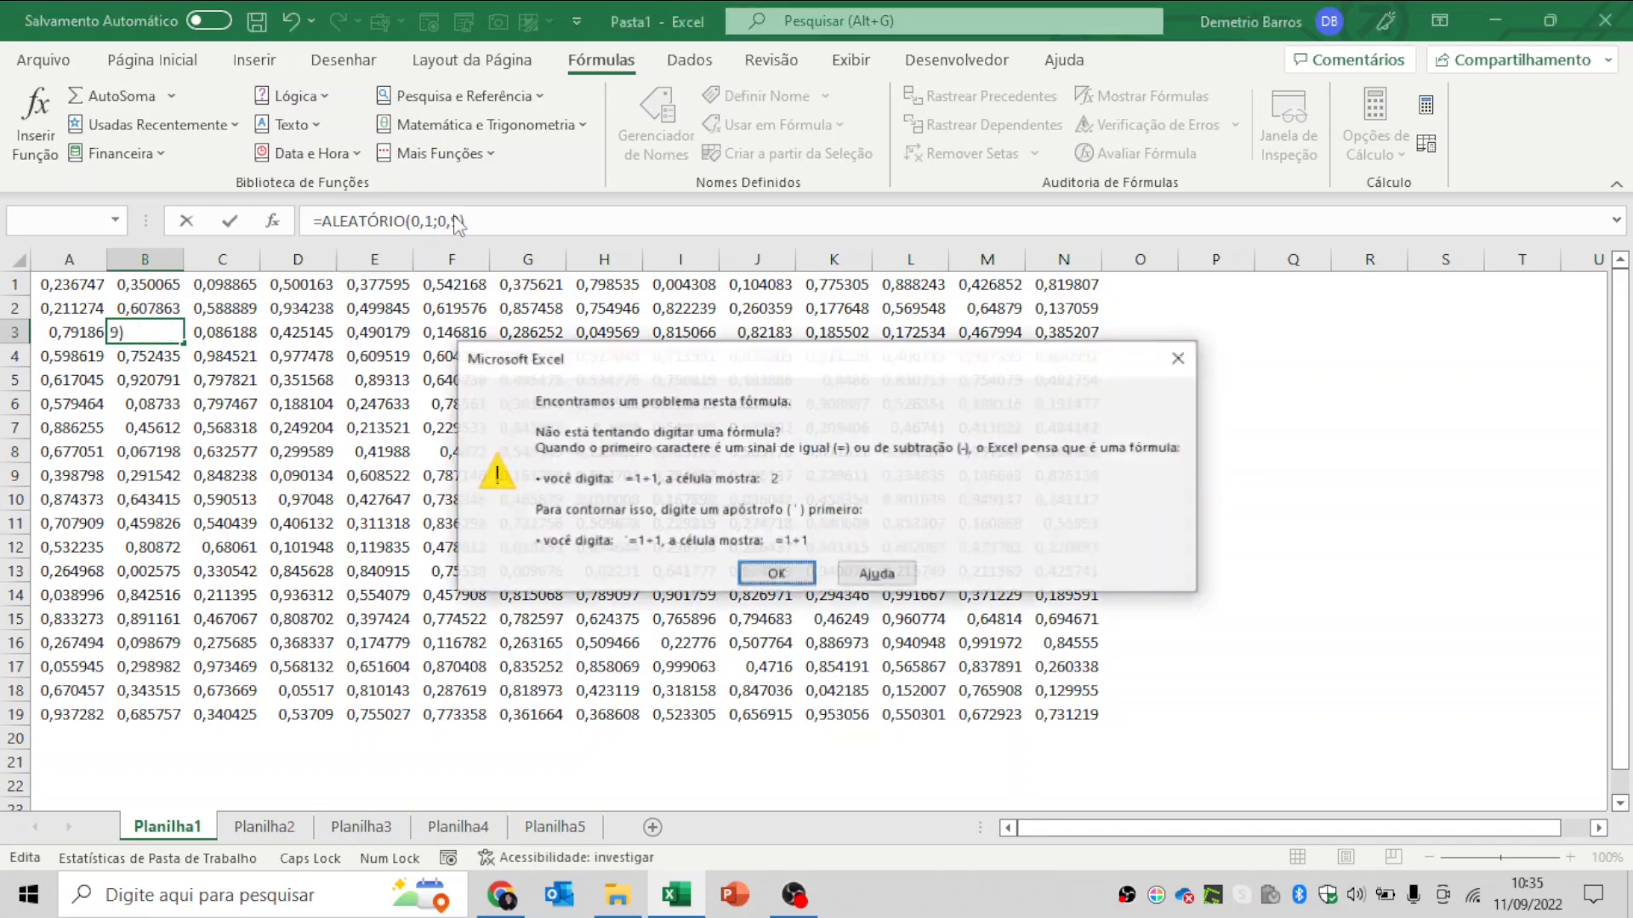
{"action": "left_click", "coordinate": [1180, 357]}
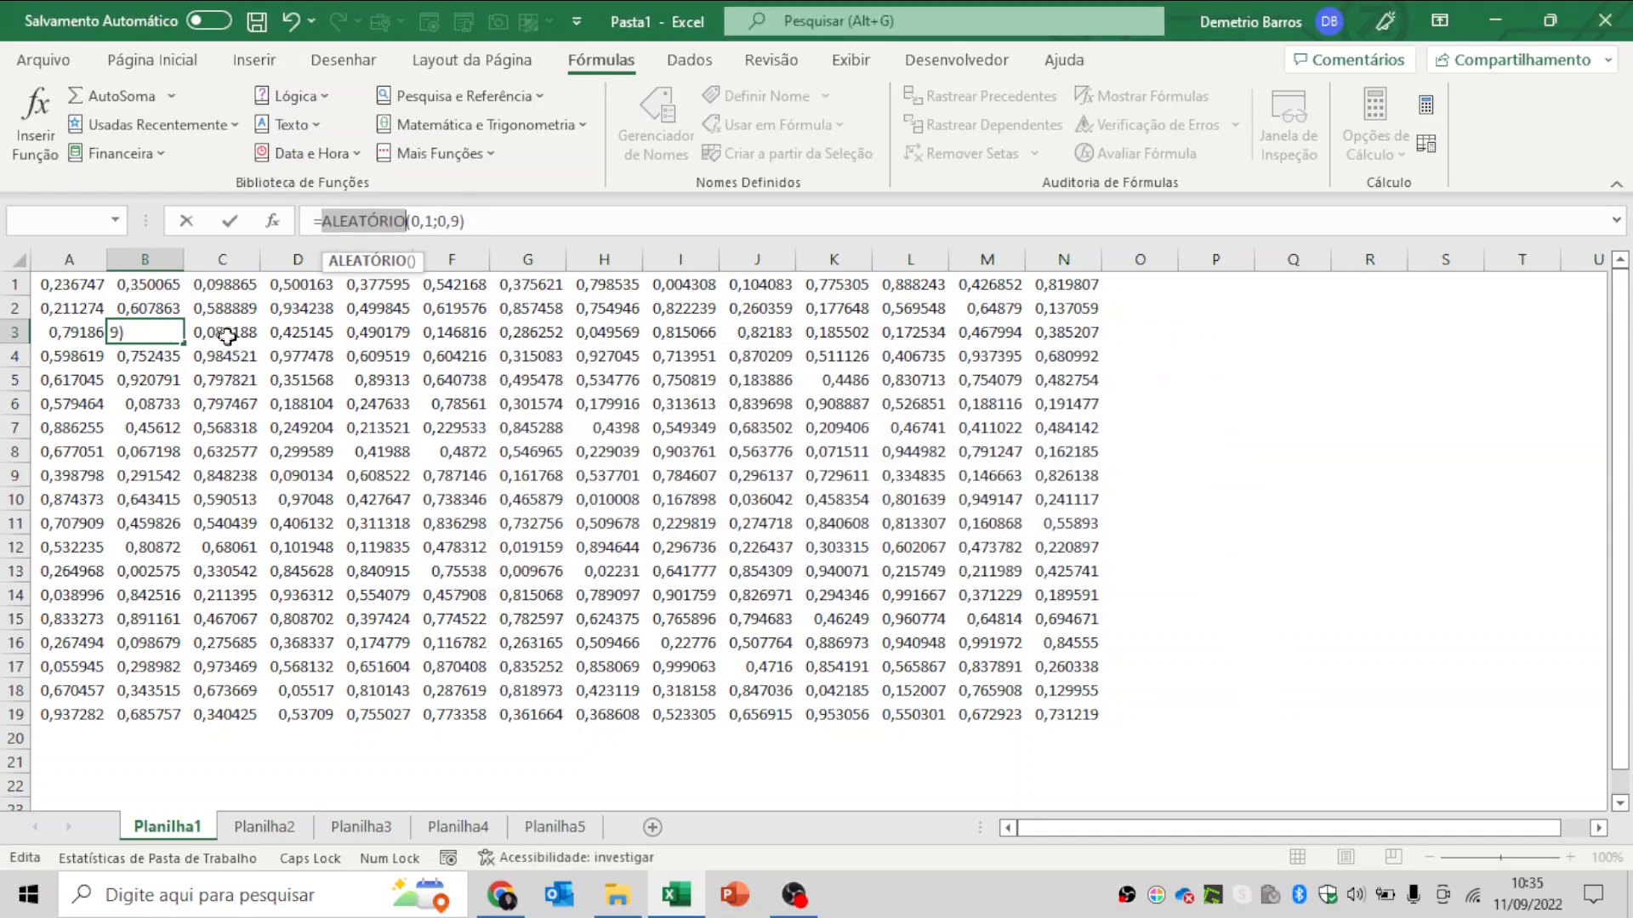
- Replace the formula in B3 with =SOMA(C3:N3)
{"action": "type", "text": "SOMA"}
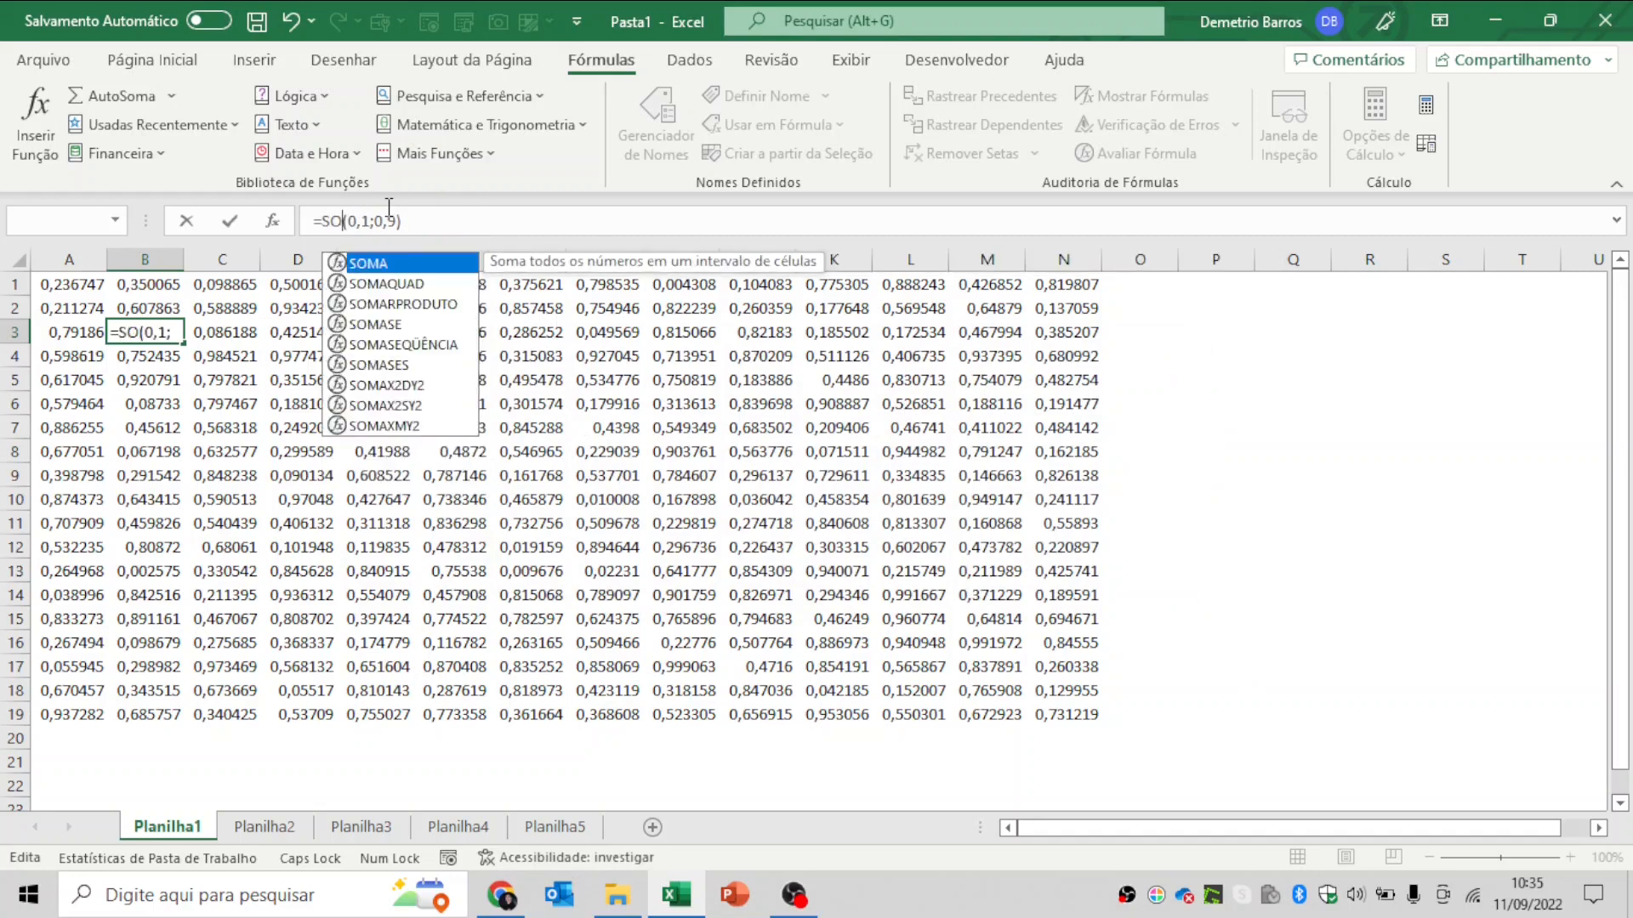
{"action": "type", "text": "'"}
{"action": "key", "text": "Return"}
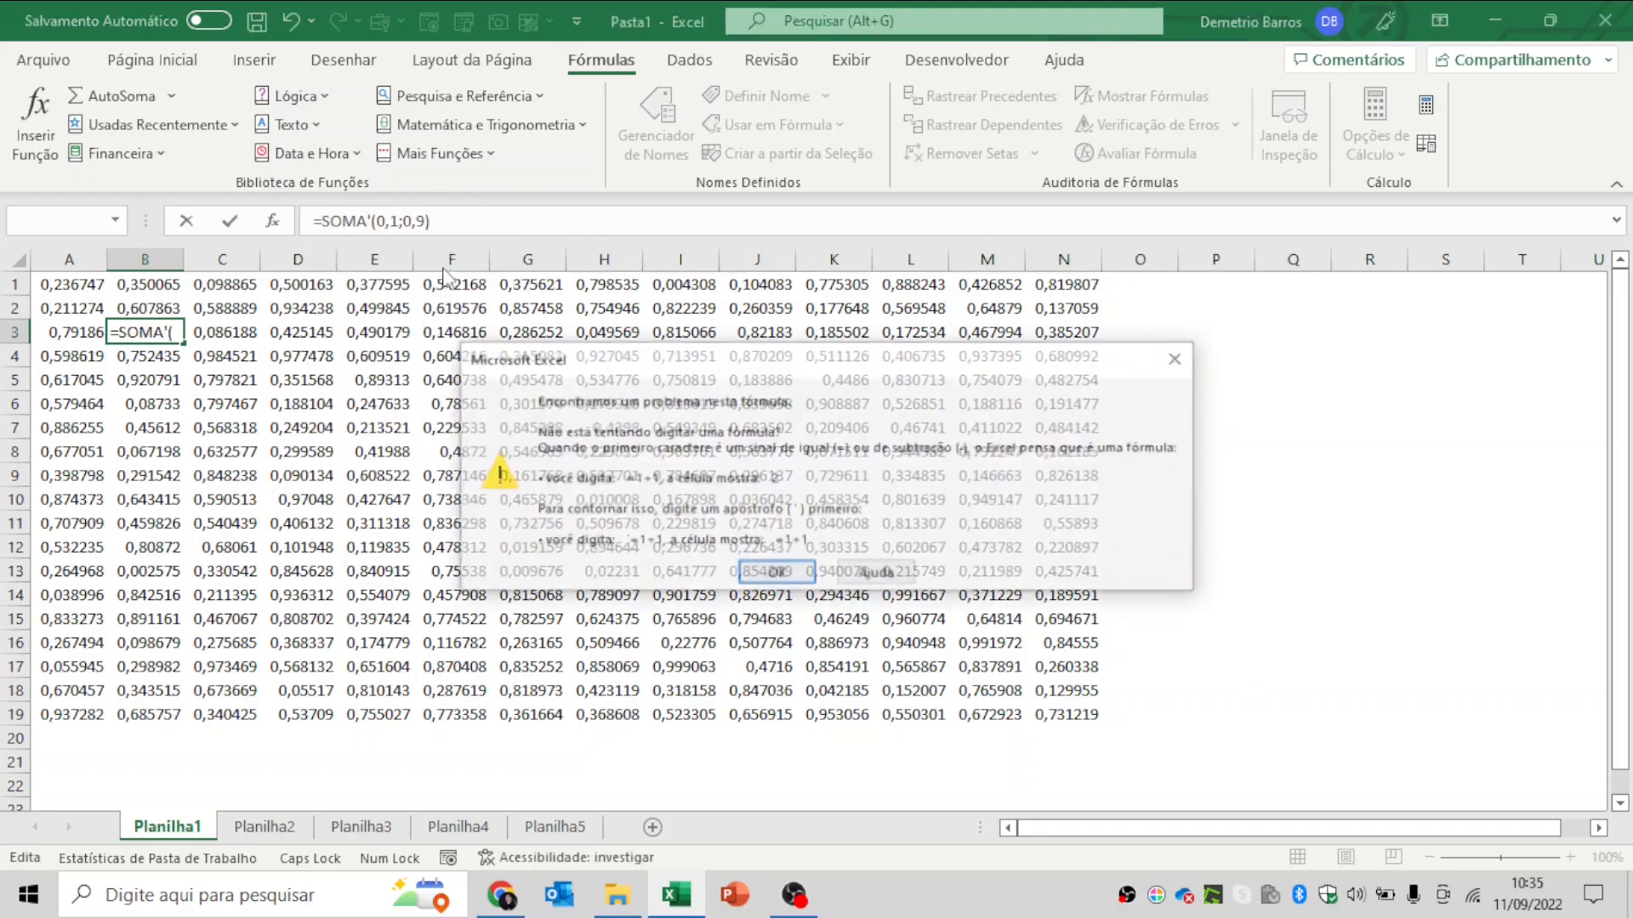
{"action": "left_click", "coordinate": [1178, 357]}
{"action": "type", "text": "("}
{"action": "left_click_drag", "start_coordinate": [222, 331], "coordinate": [1069, 326]}
{"action": "key", "text": "Return"}
{"action": "key", "text": "Up"}
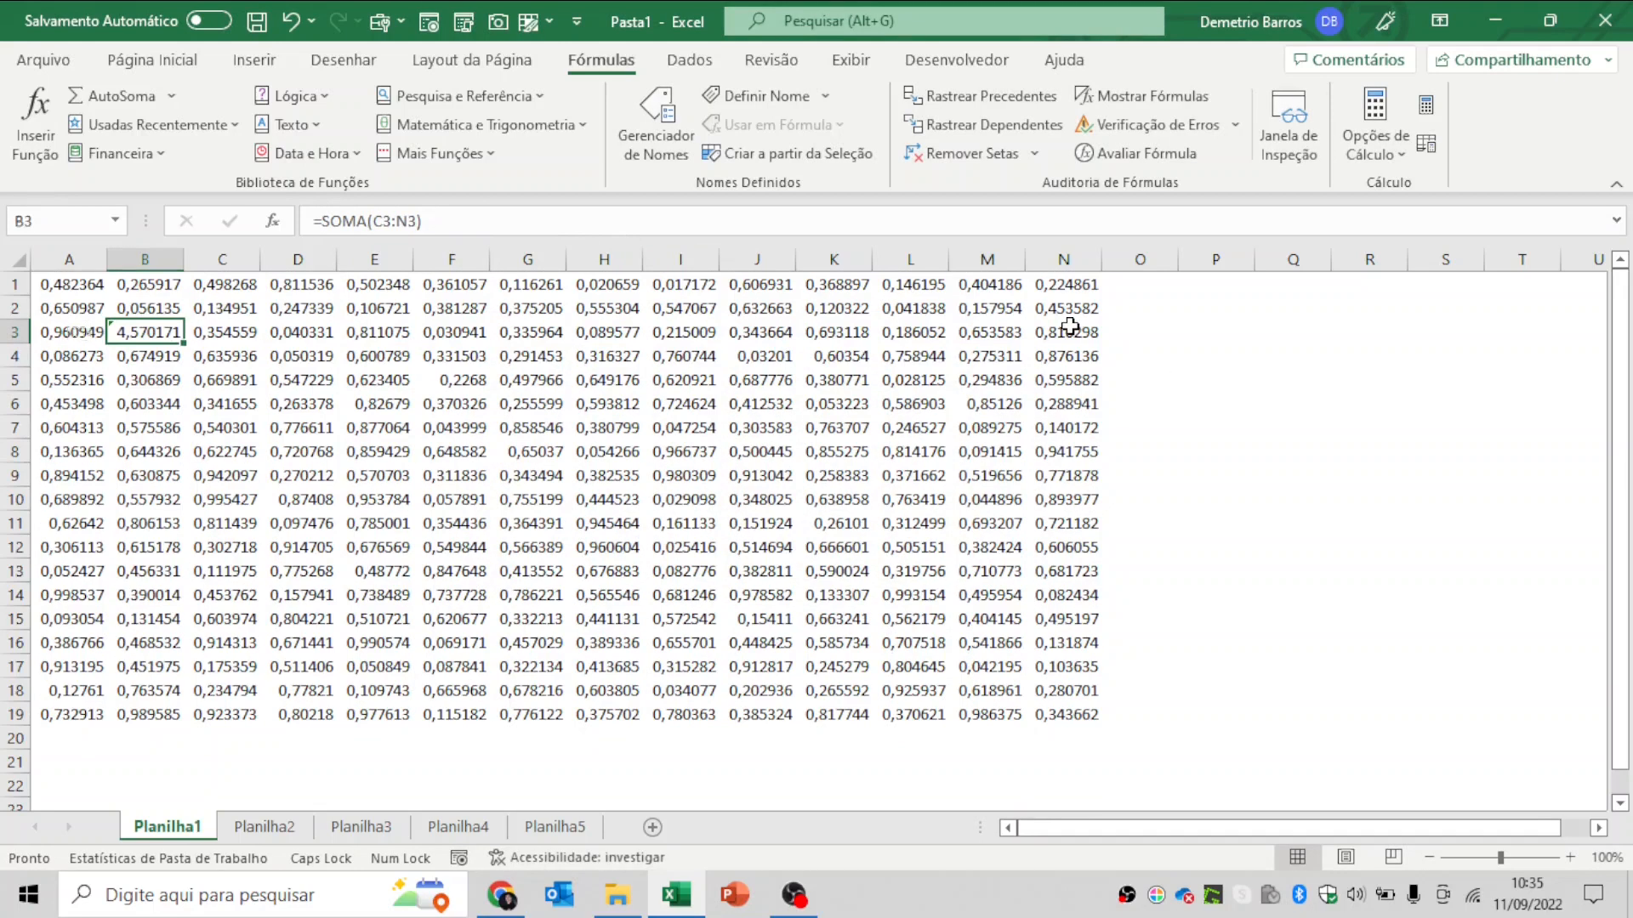
{"action": "key", "text": "Left"}
{"action": "key", "text": "Up"}
{"action": "key", "text": "Up"}
{"action": "key", "text": "Right"}
{"action": "key", "text": "Down"}
{"action": "key", "text": "Down"}
{"action": "key", "text": "Left"}
{"action": "key", "text": "Right"}
{"action": "key", "text": "Left"}
{"action": "key", "text": "Up"}
{"action": "key", "text": "Up"}
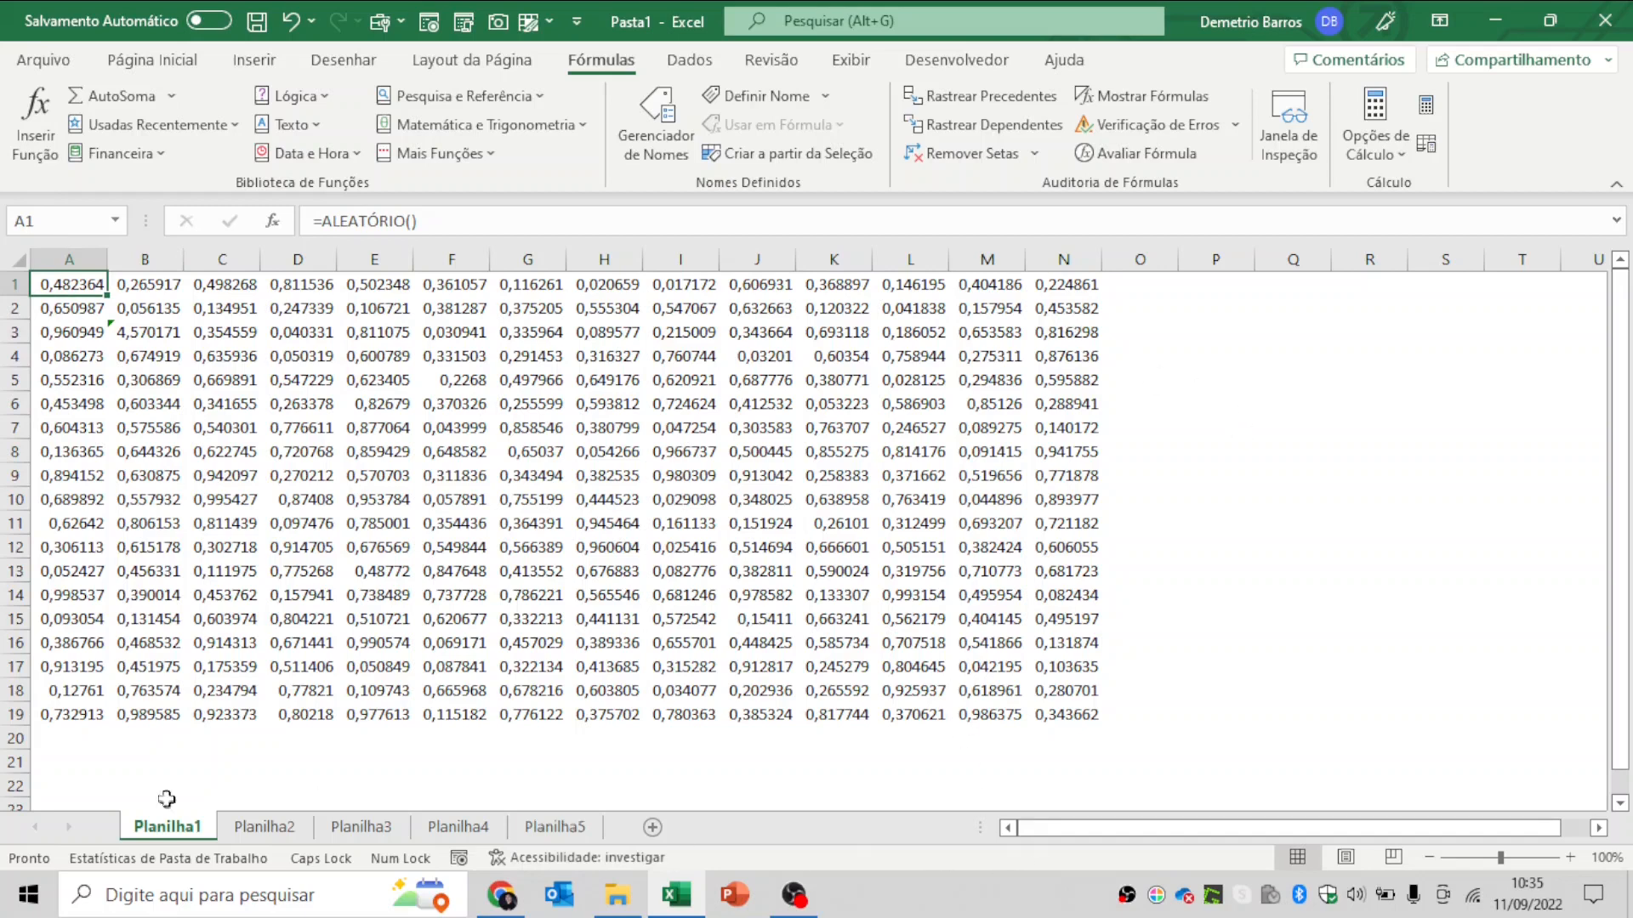
- Set the workbook's calculation option to Manual
{"action": "left_click", "coordinate": [332, 276]}
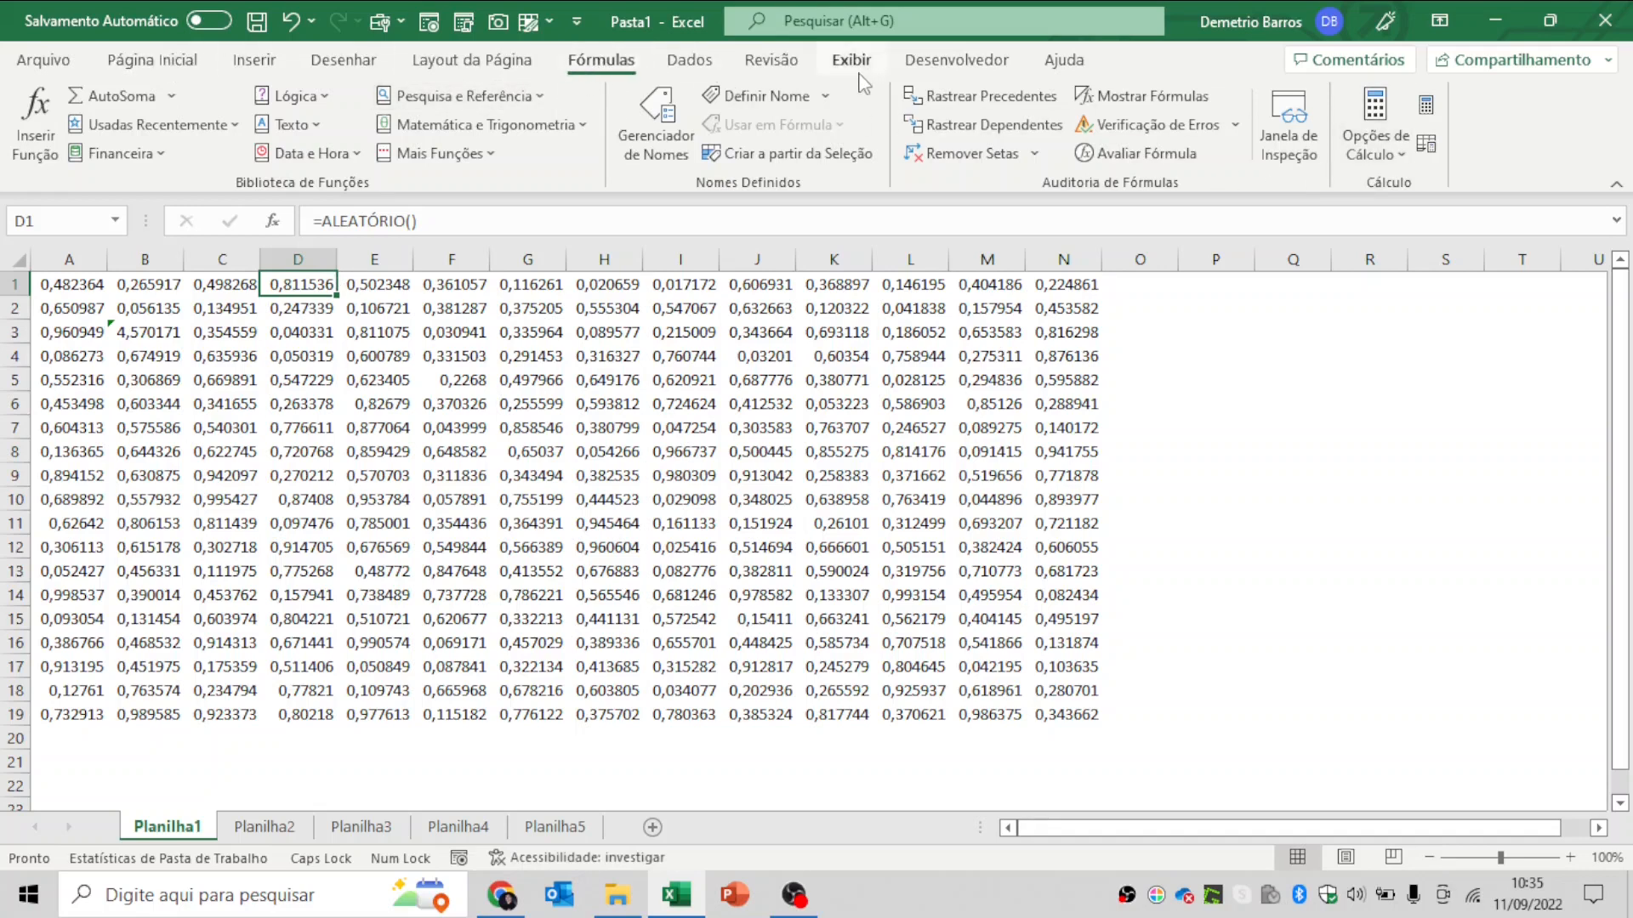
{"action": "left_click", "coordinate": [1391, 157]}
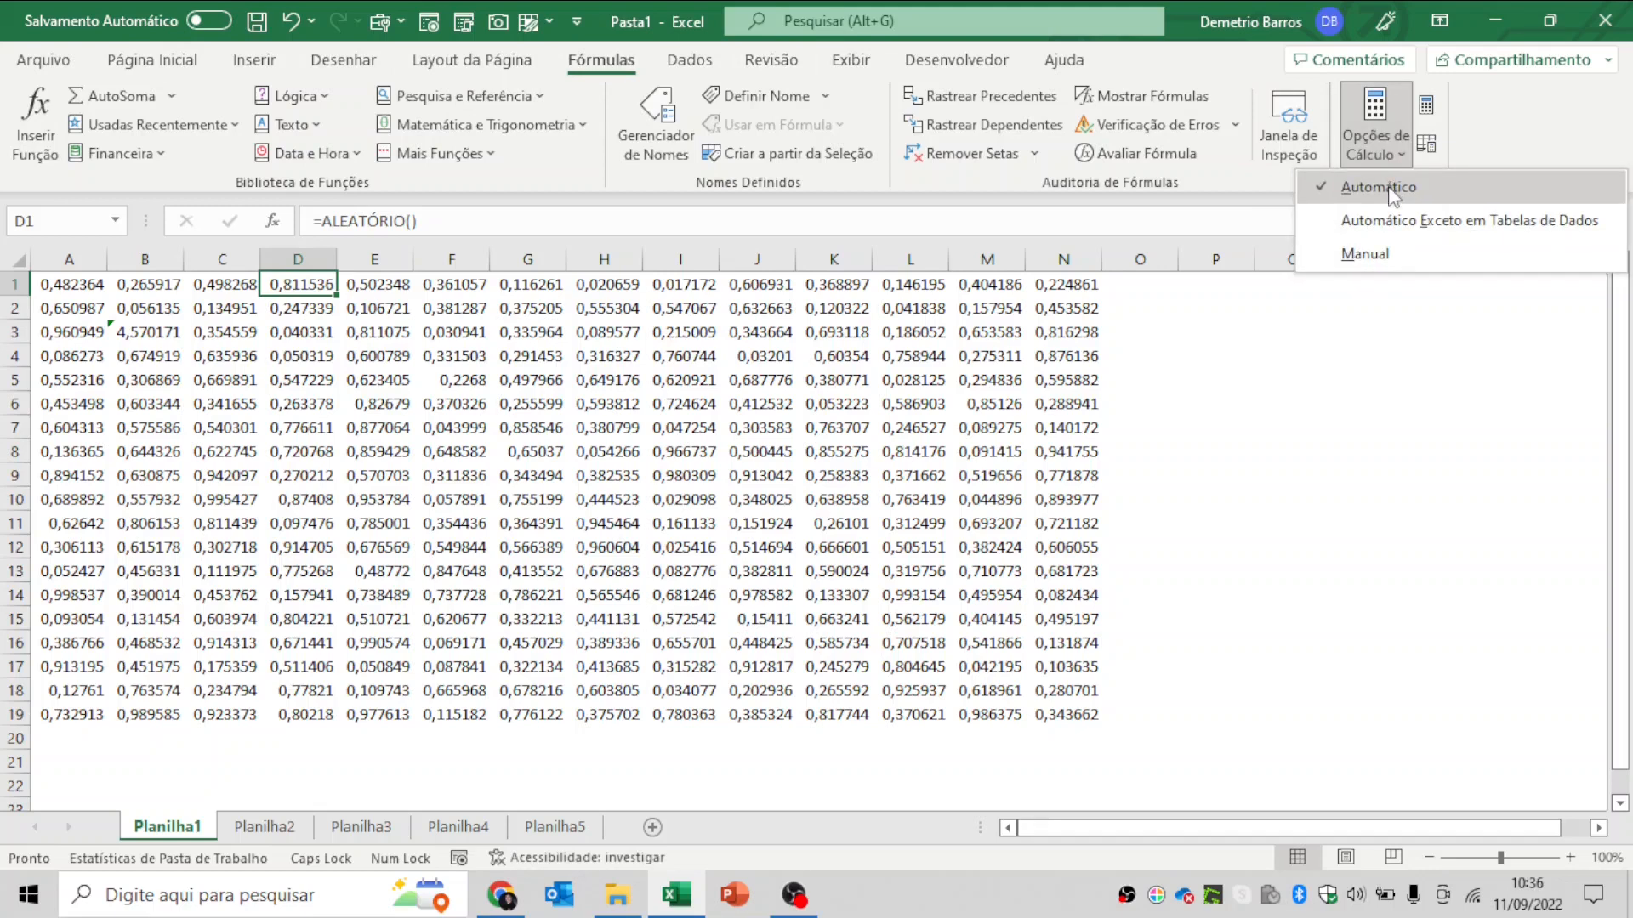
{"action": "left_click", "coordinate": [1364, 253]}
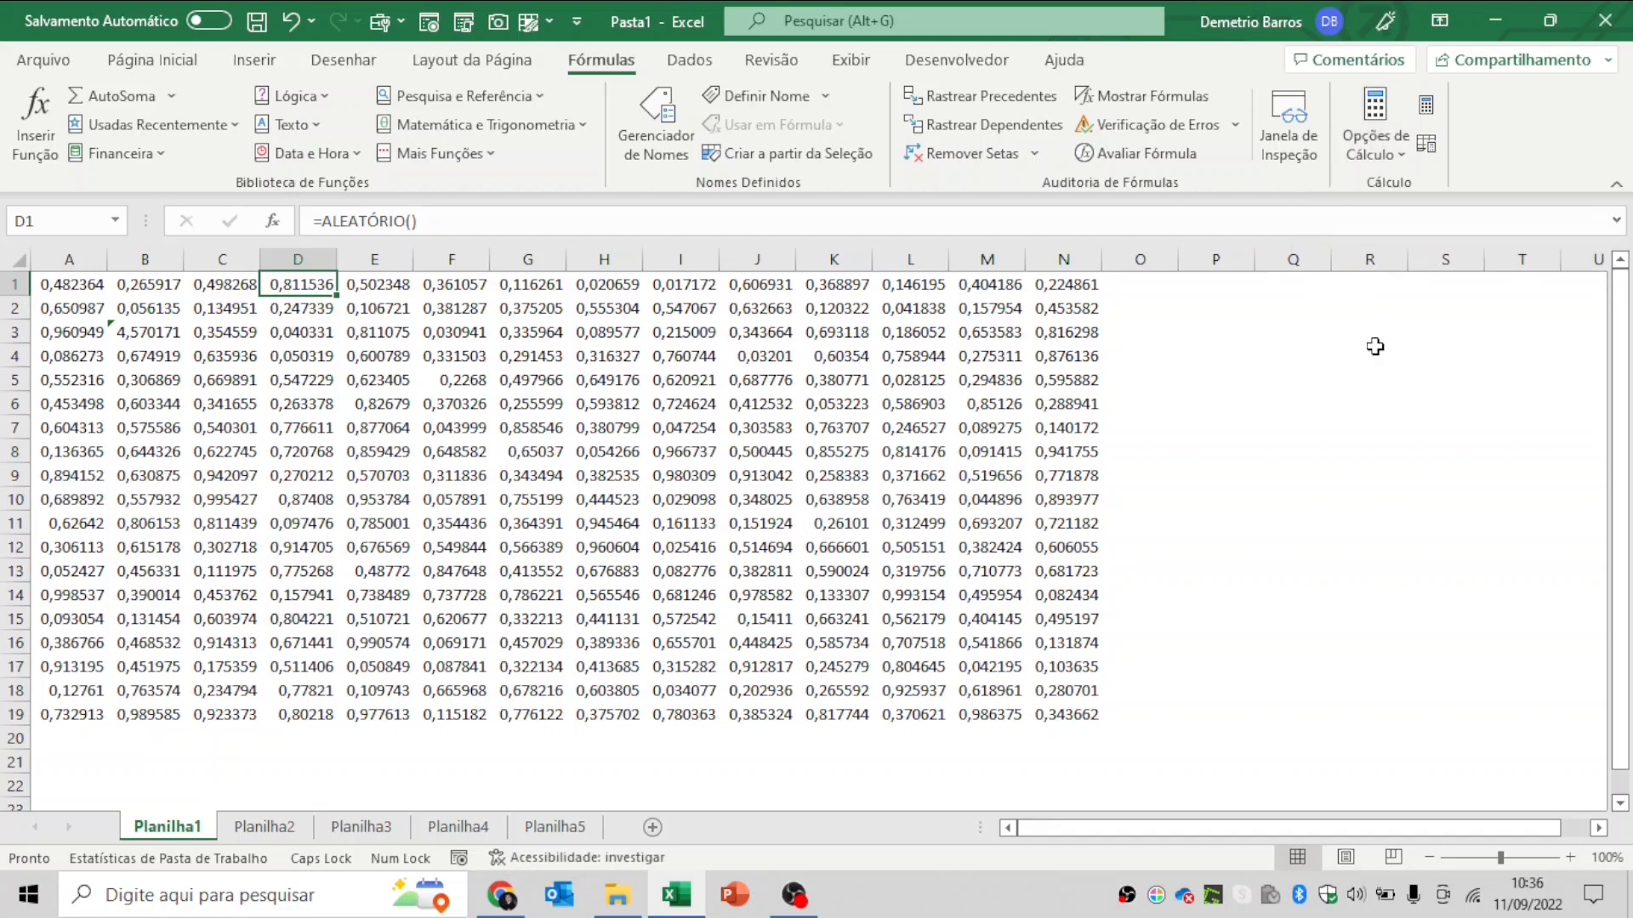
- Copy the SOMA formula from B3 down to B4 and re-enter it there to recalculate that cell
{"action": "left_click", "coordinate": [150, 335]}
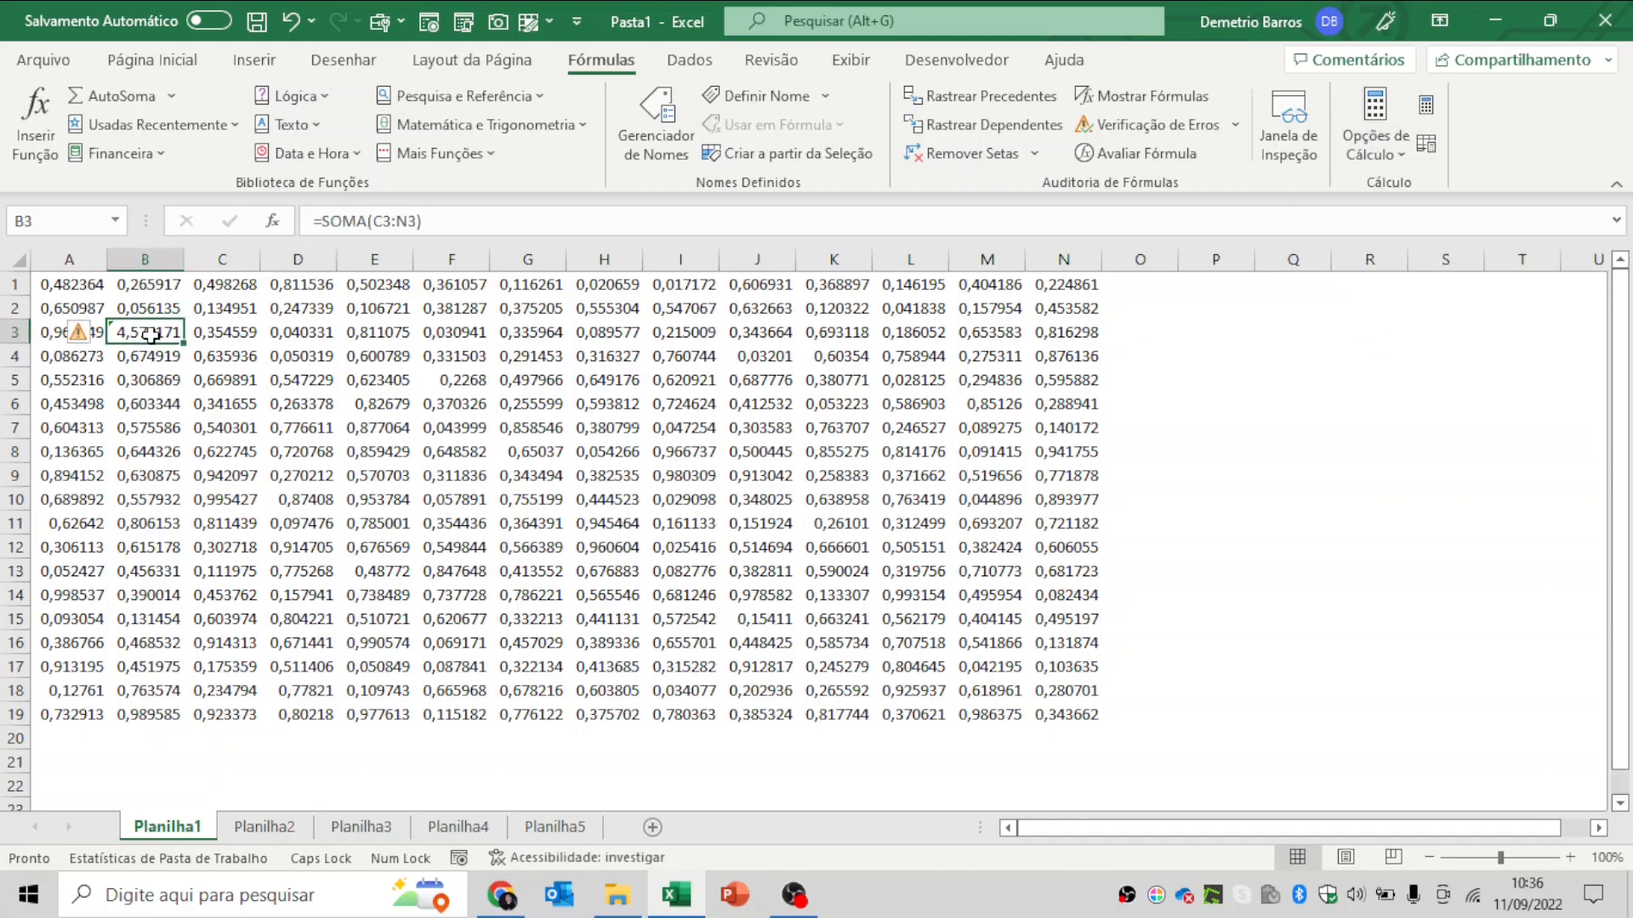
{"action": "key", "text": "Down"}
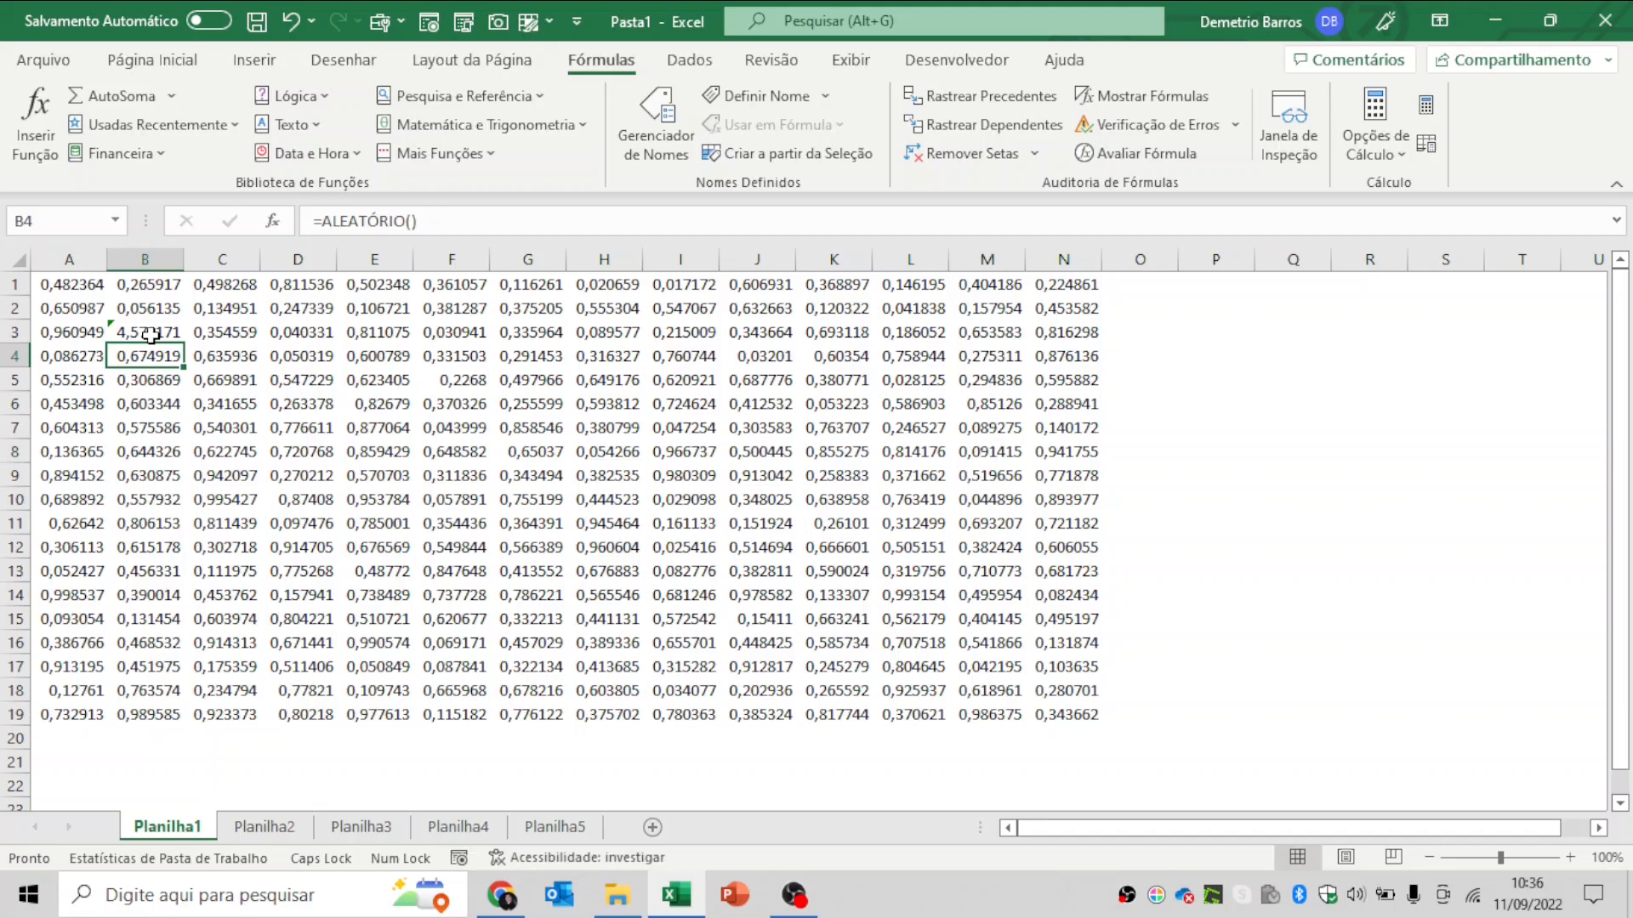
{"action": "left_click", "coordinate": [151, 335]}
{"action": "left_click_drag", "start_coordinate": [182, 344], "coordinate": [167, 350]}
{"action": "double_click", "coordinate": [163, 356]}
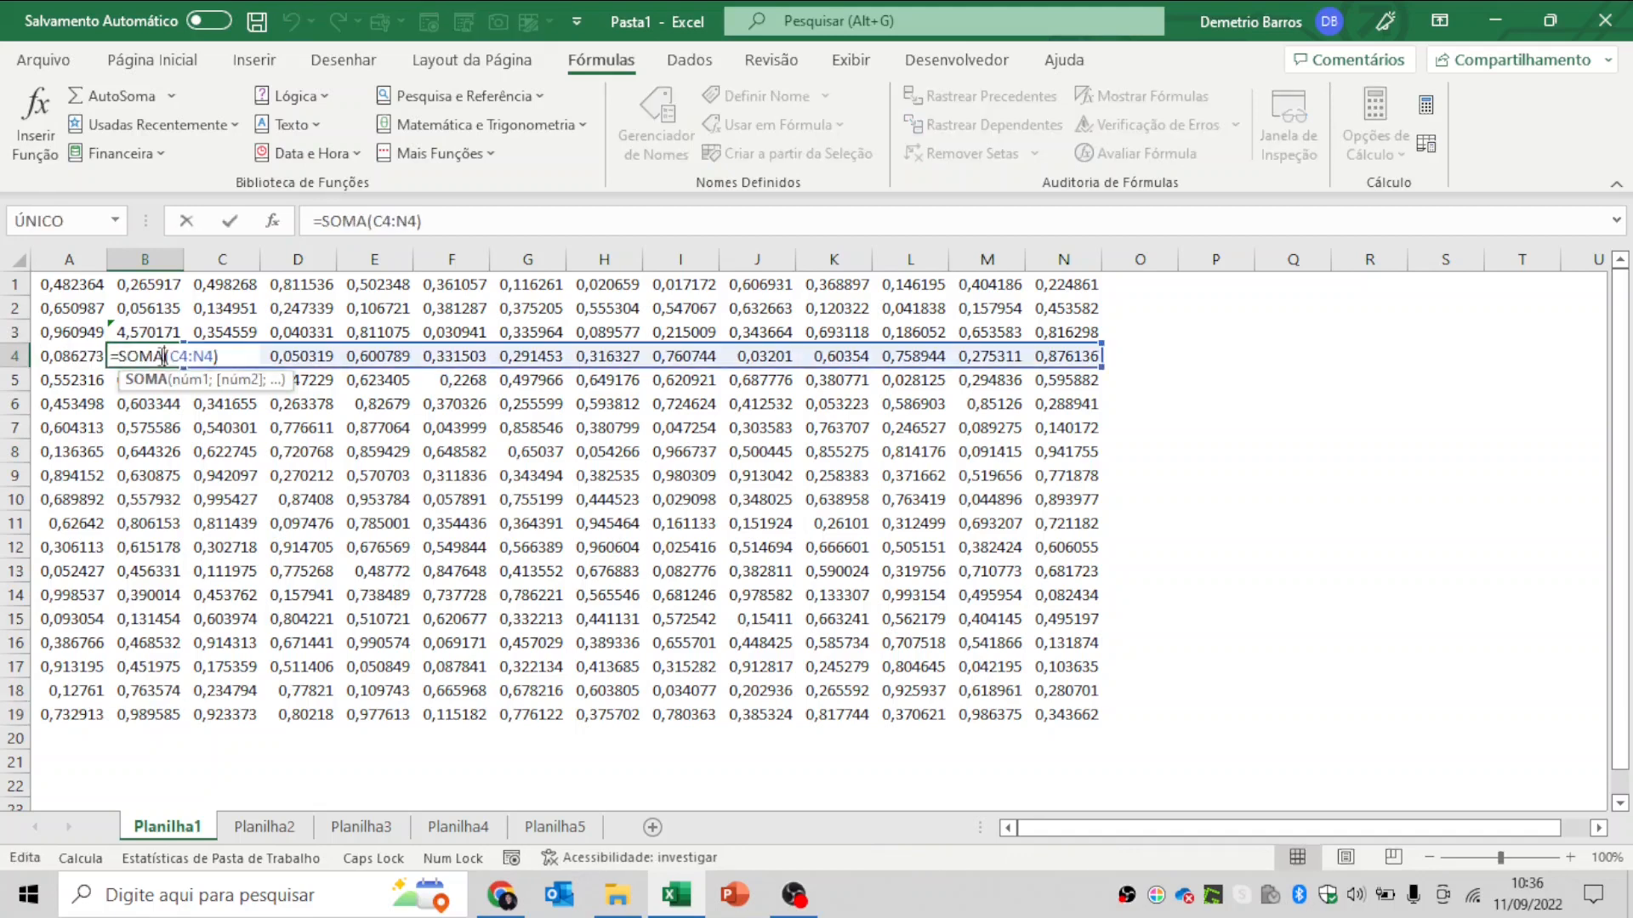
{"action": "key", "text": "Return"}
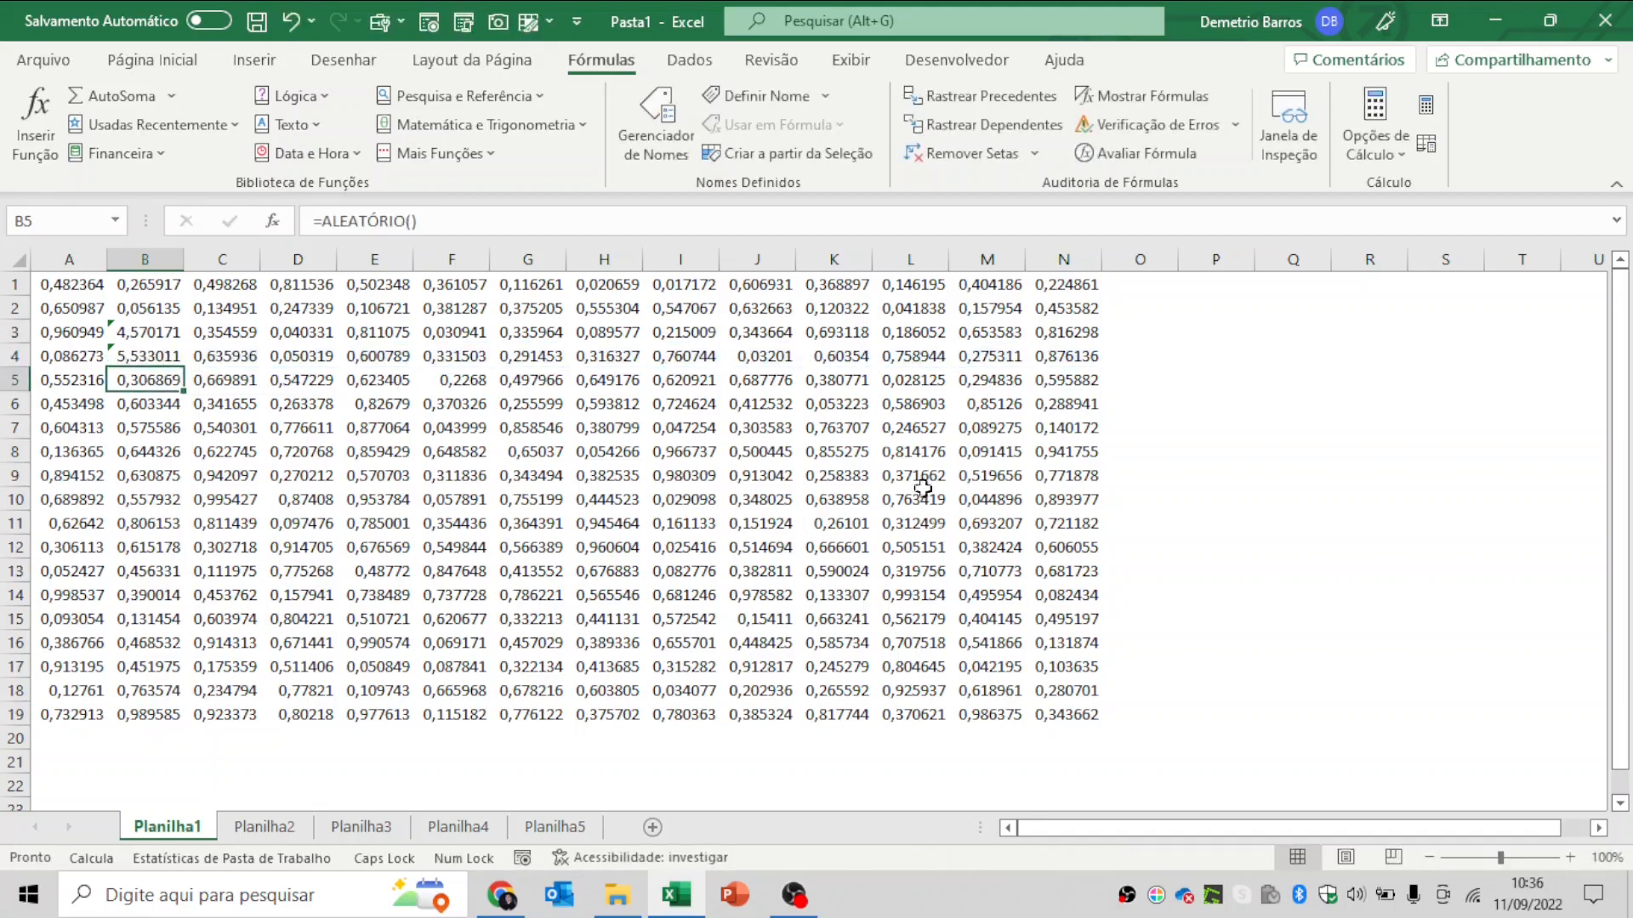
- Re-enter the SOMA formula in cell B4 of Planilha1 to recalculate that cell
{"action": "left_click", "coordinate": [219, 357]}
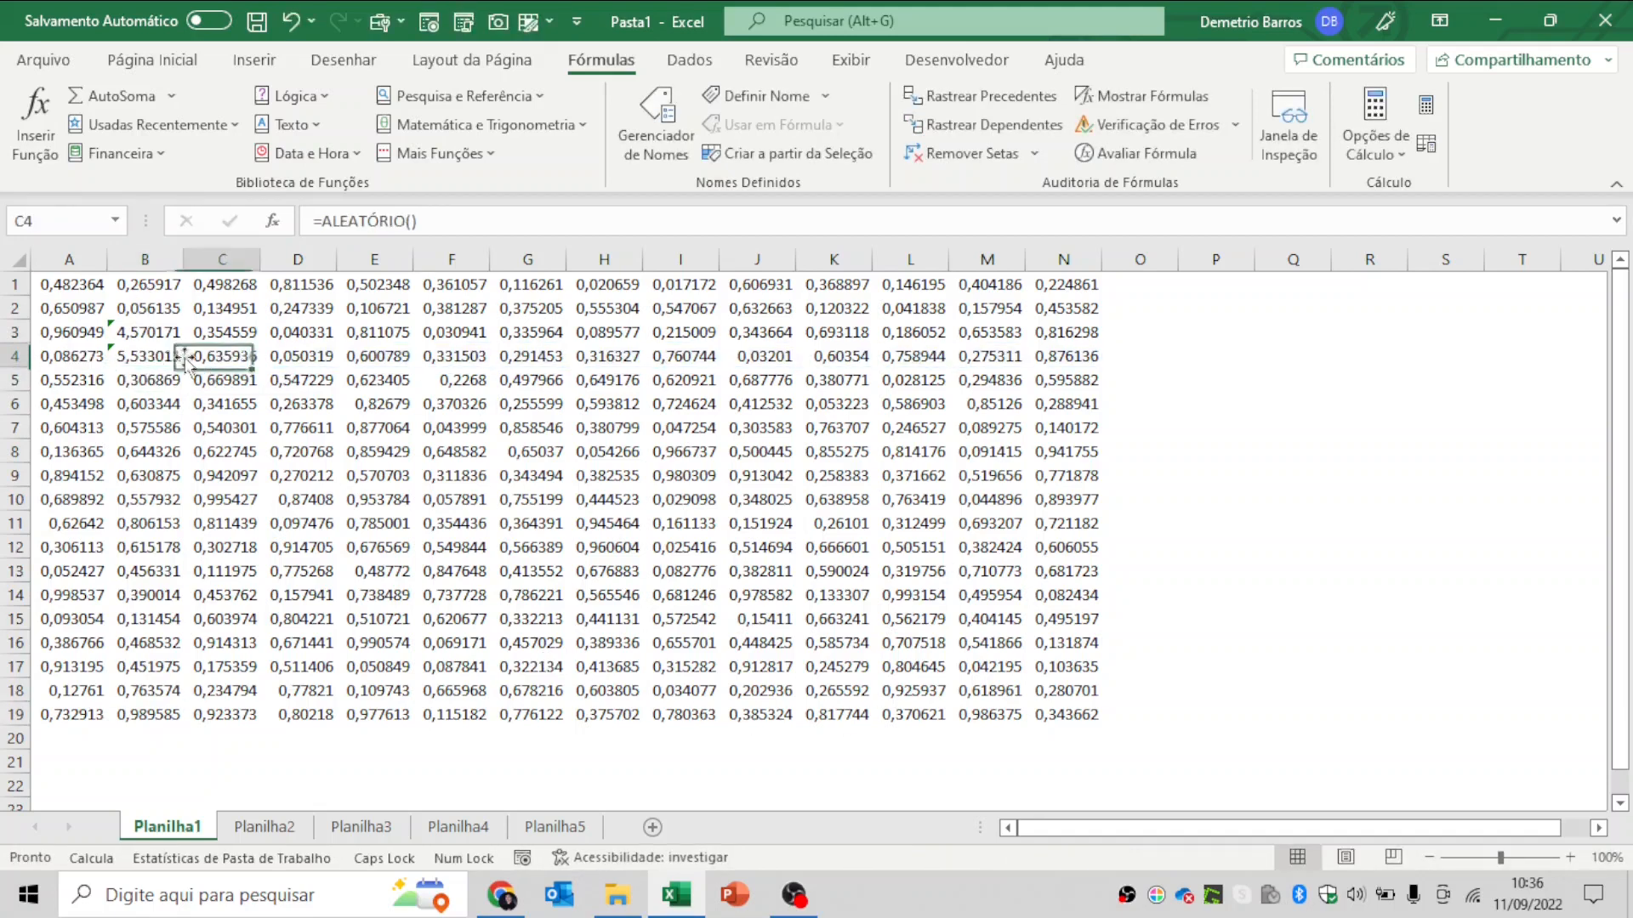
{"action": "left_click", "coordinate": [1375, 136]}
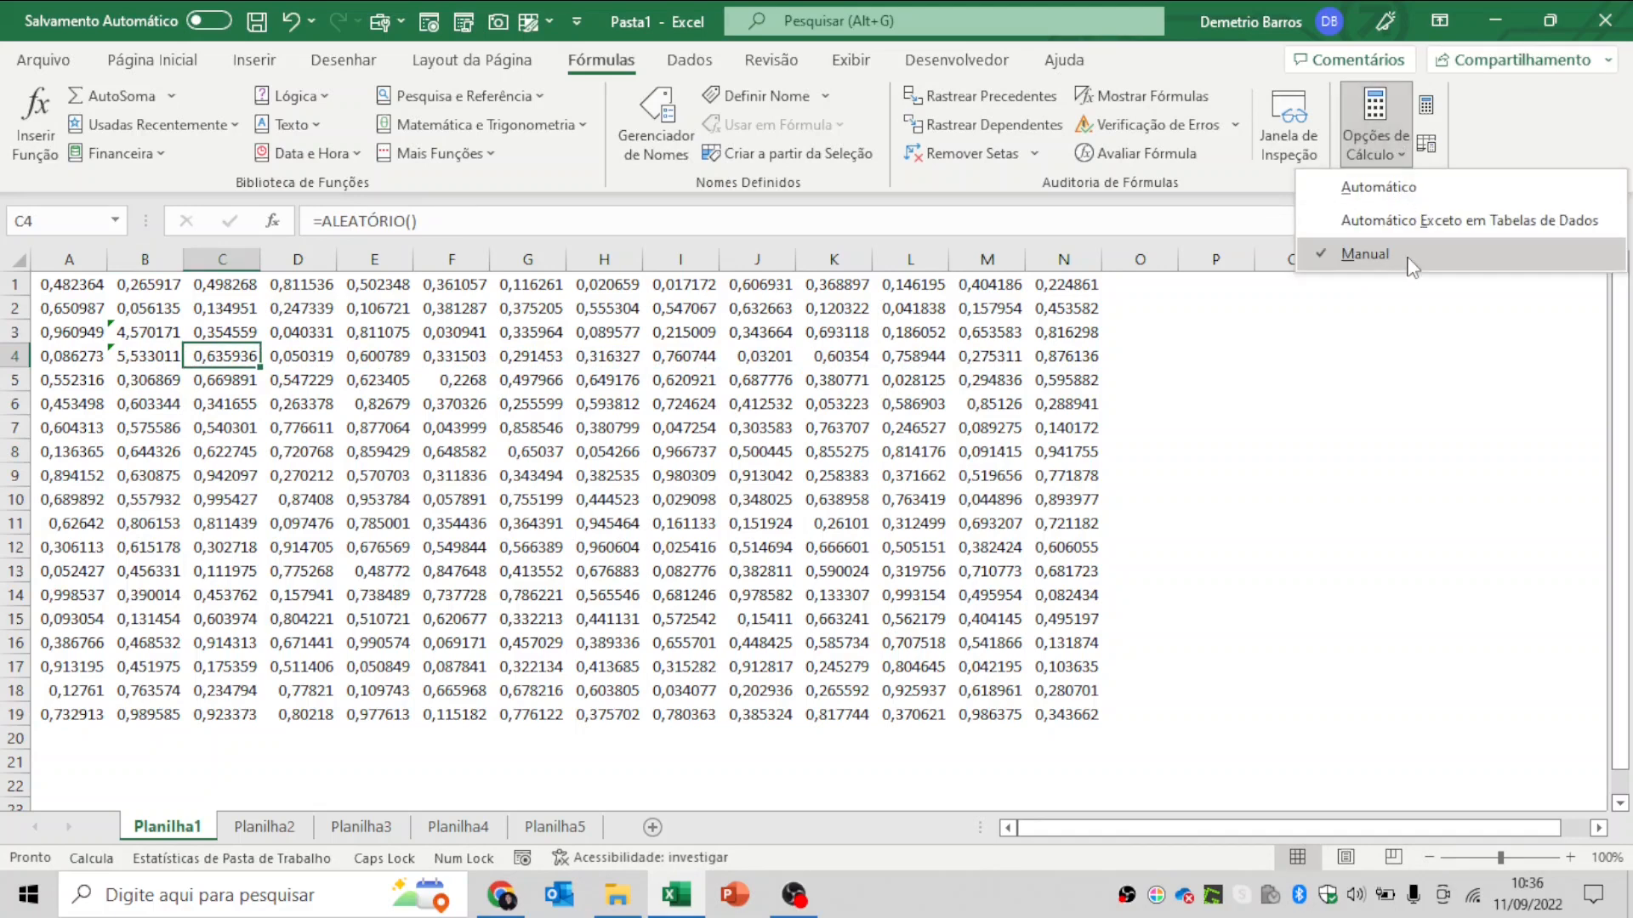
{"action": "left_click", "coordinate": [157, 520]}
{"action": "left_click", "coordinate": [153, 355]}
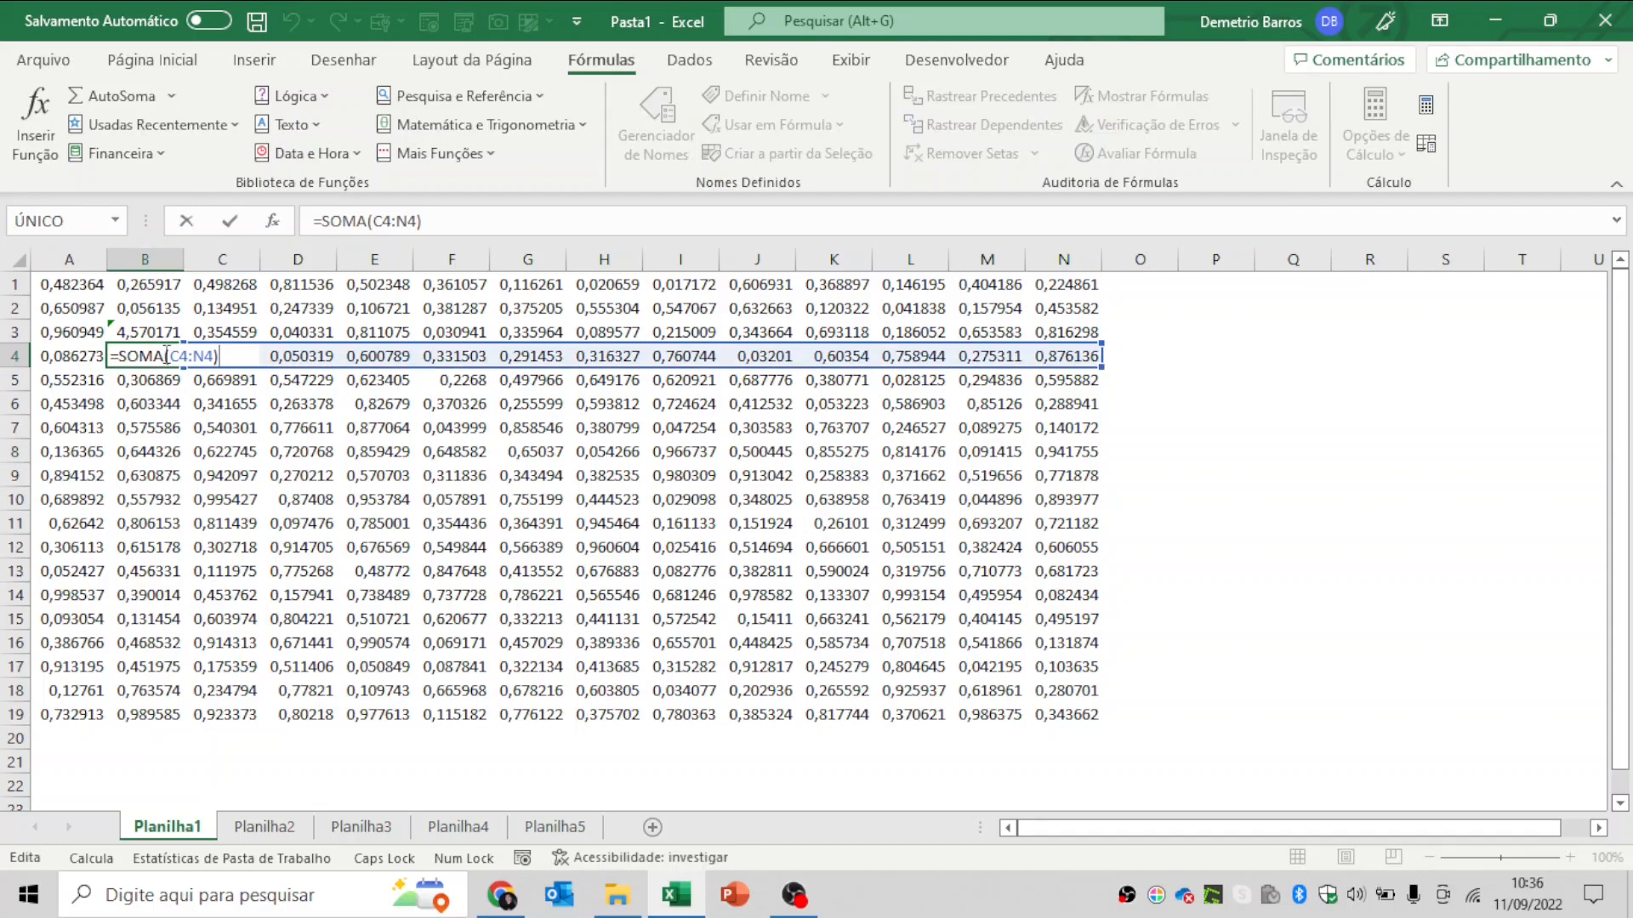
{"action": "key", "text": "Return"}
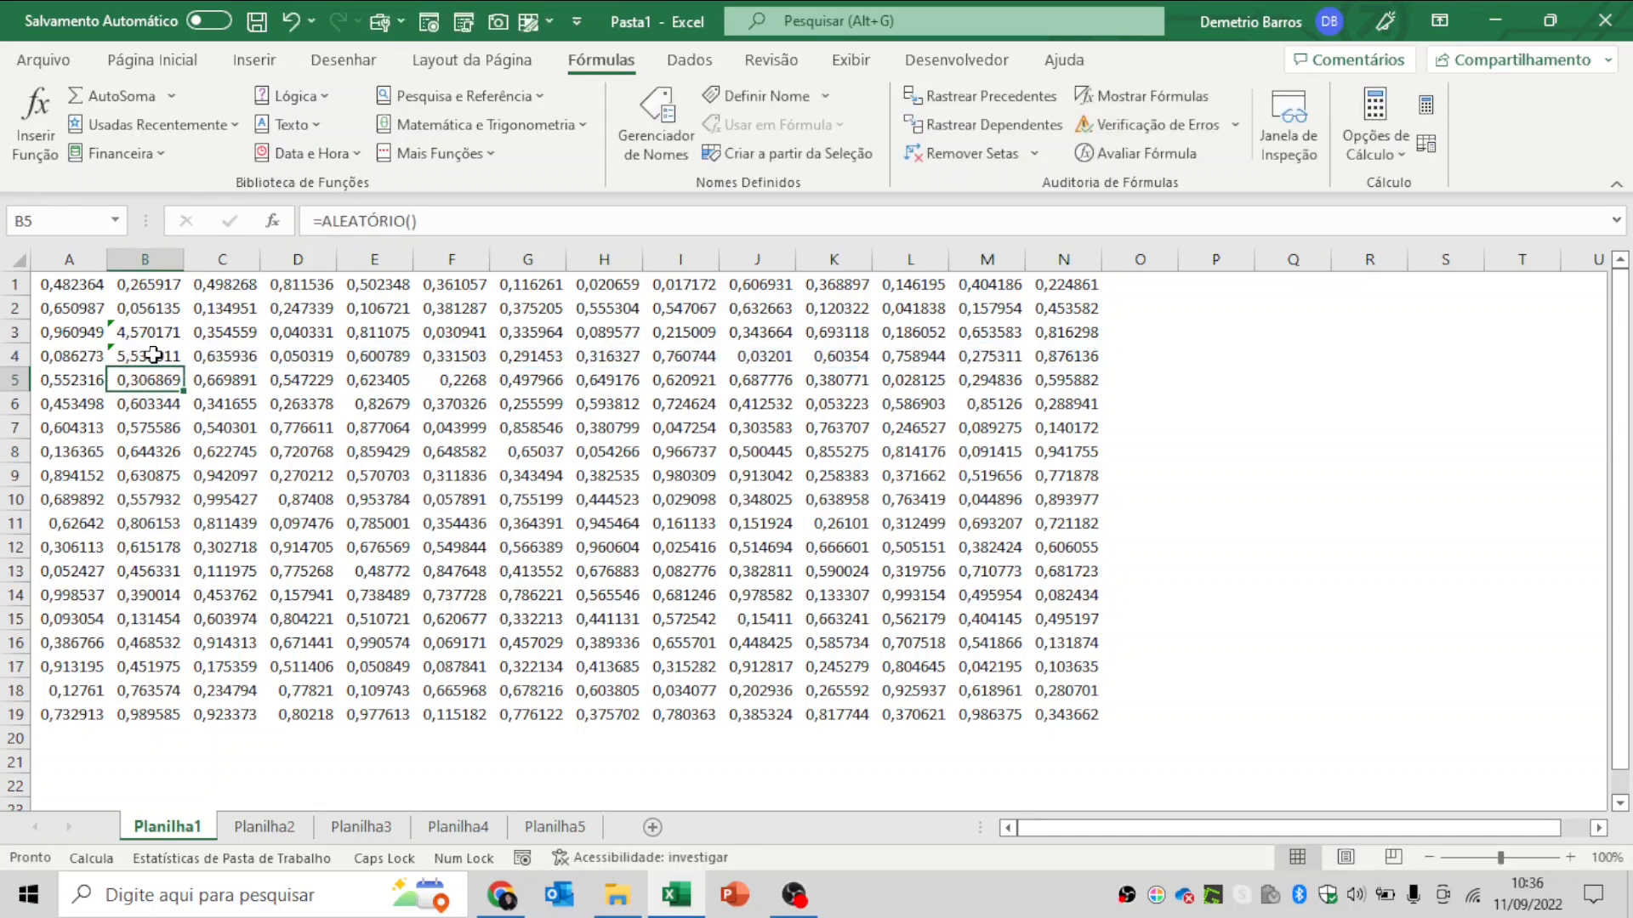
- Copy the ALEATÓRIO formula from B5 down into cells B6 and B7
{"action": "key", "text": "shift+Down"}
{"action": "key", "text": "ctrl+d"}
{"action": "left_click", "coordinate": [155, 376]}
{"action": "left_click", "coordinate": [153, 403]}
{"action": "key", "text": "shift+Down"}
{"action": "key", "text": "ctrl+d"}
{"action": "left_click", "coordinate": [153, 420]}
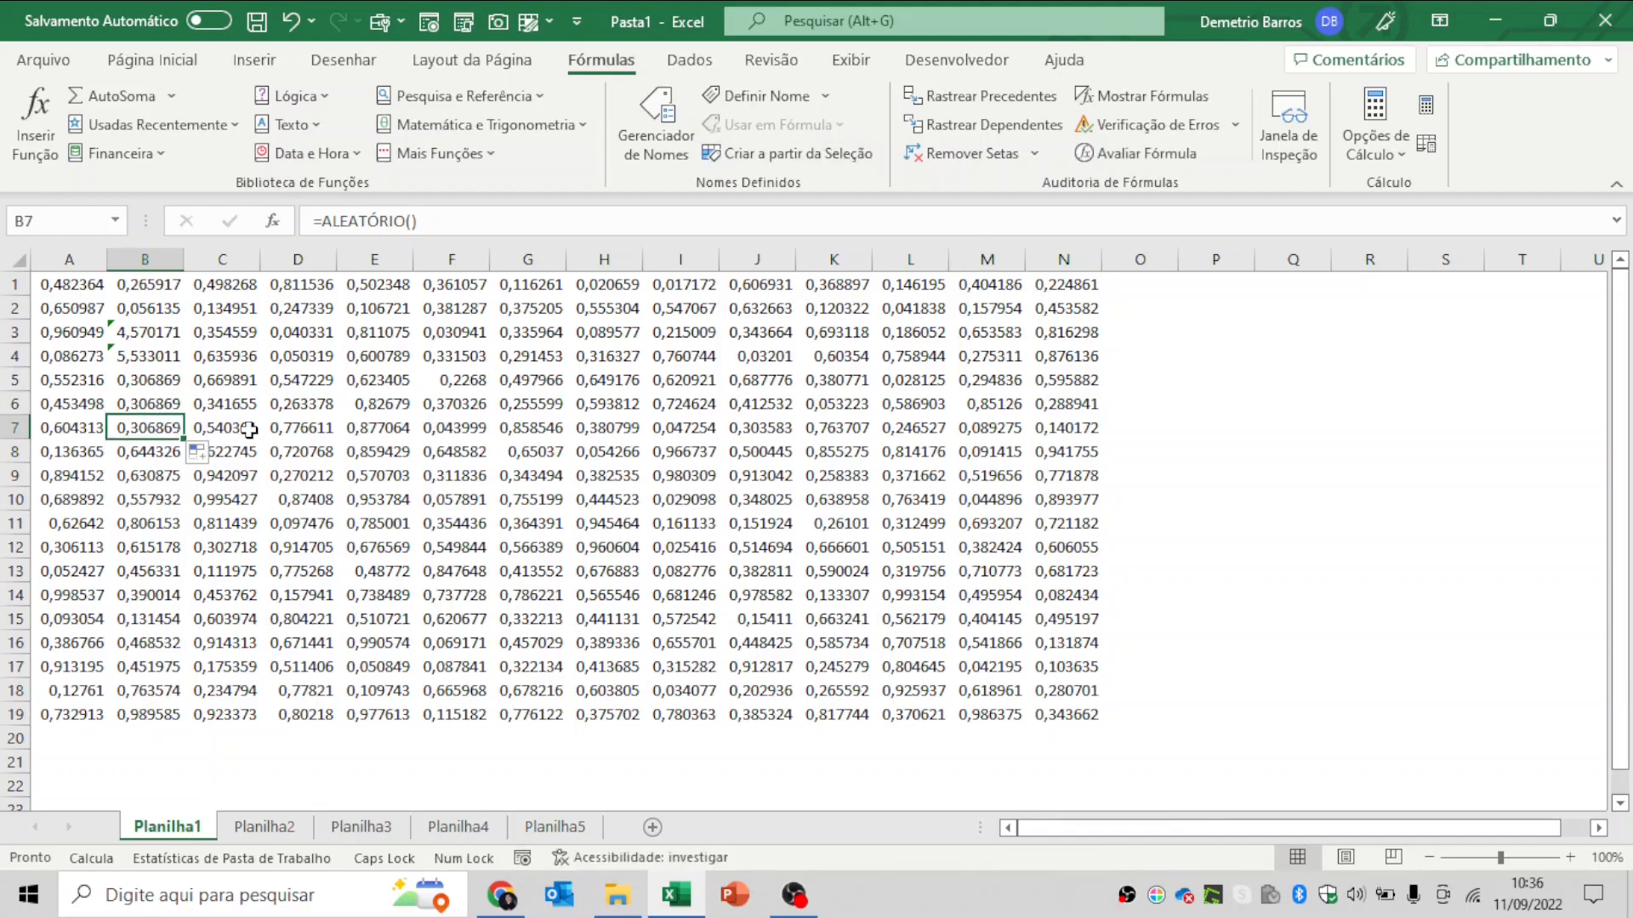
- Examine the workbook's available calculation options without choosing a different one
{"action": "left_click", "coordinate": [1375, 144]}
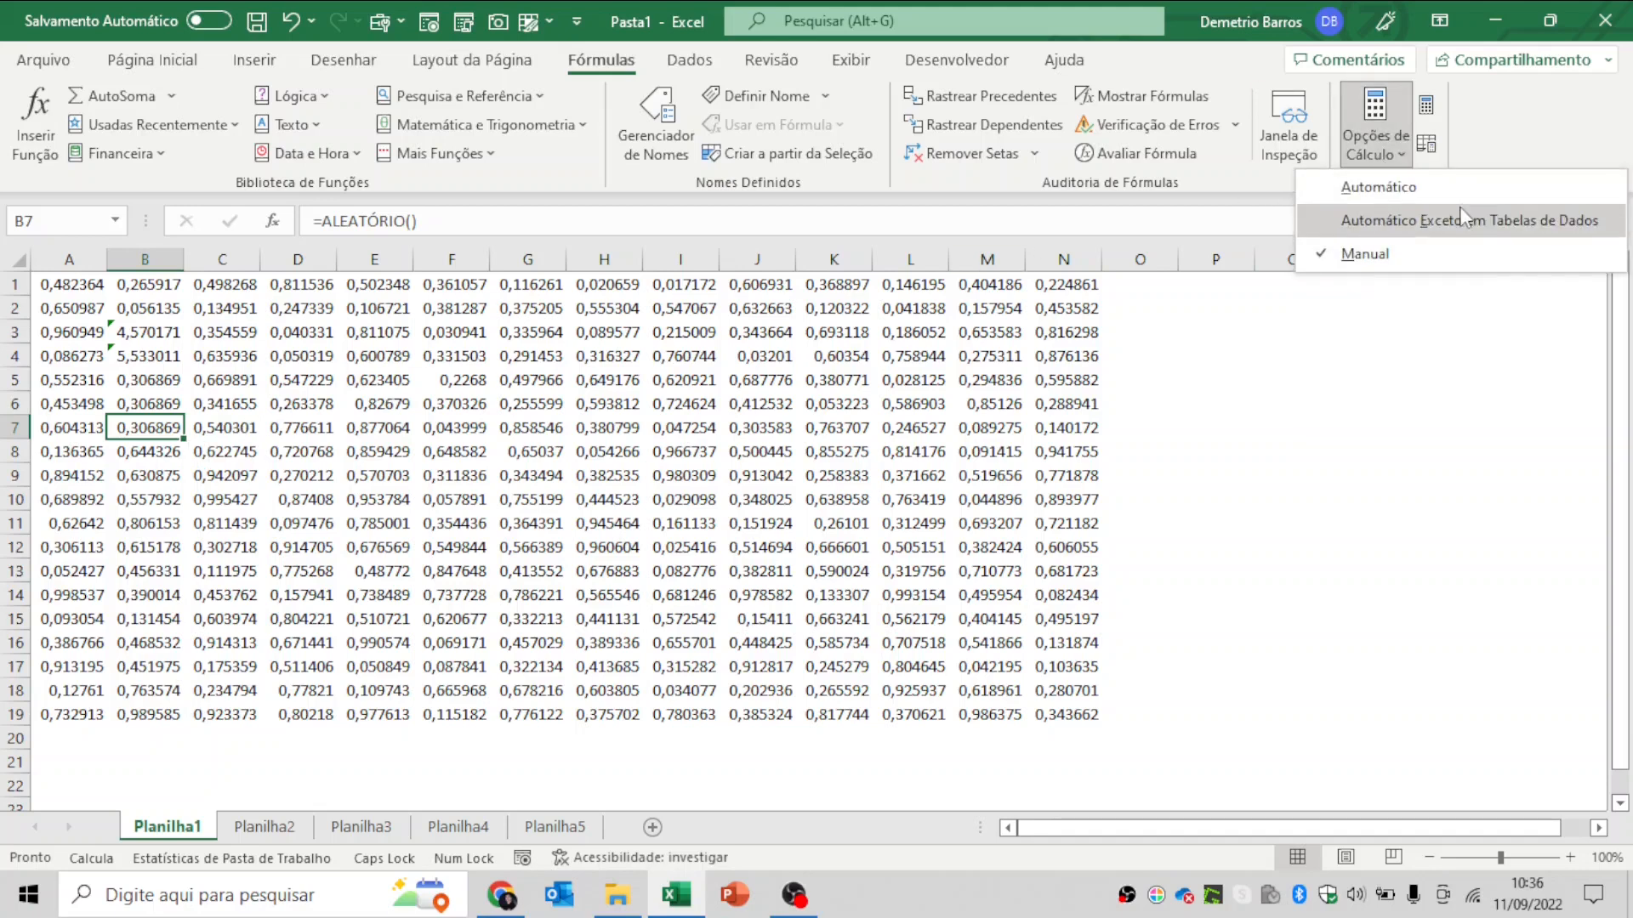
{"action": "left_click", "coordinate": [1424, 312]}
{"action": "left_click", "coordinate": [978, 404]}
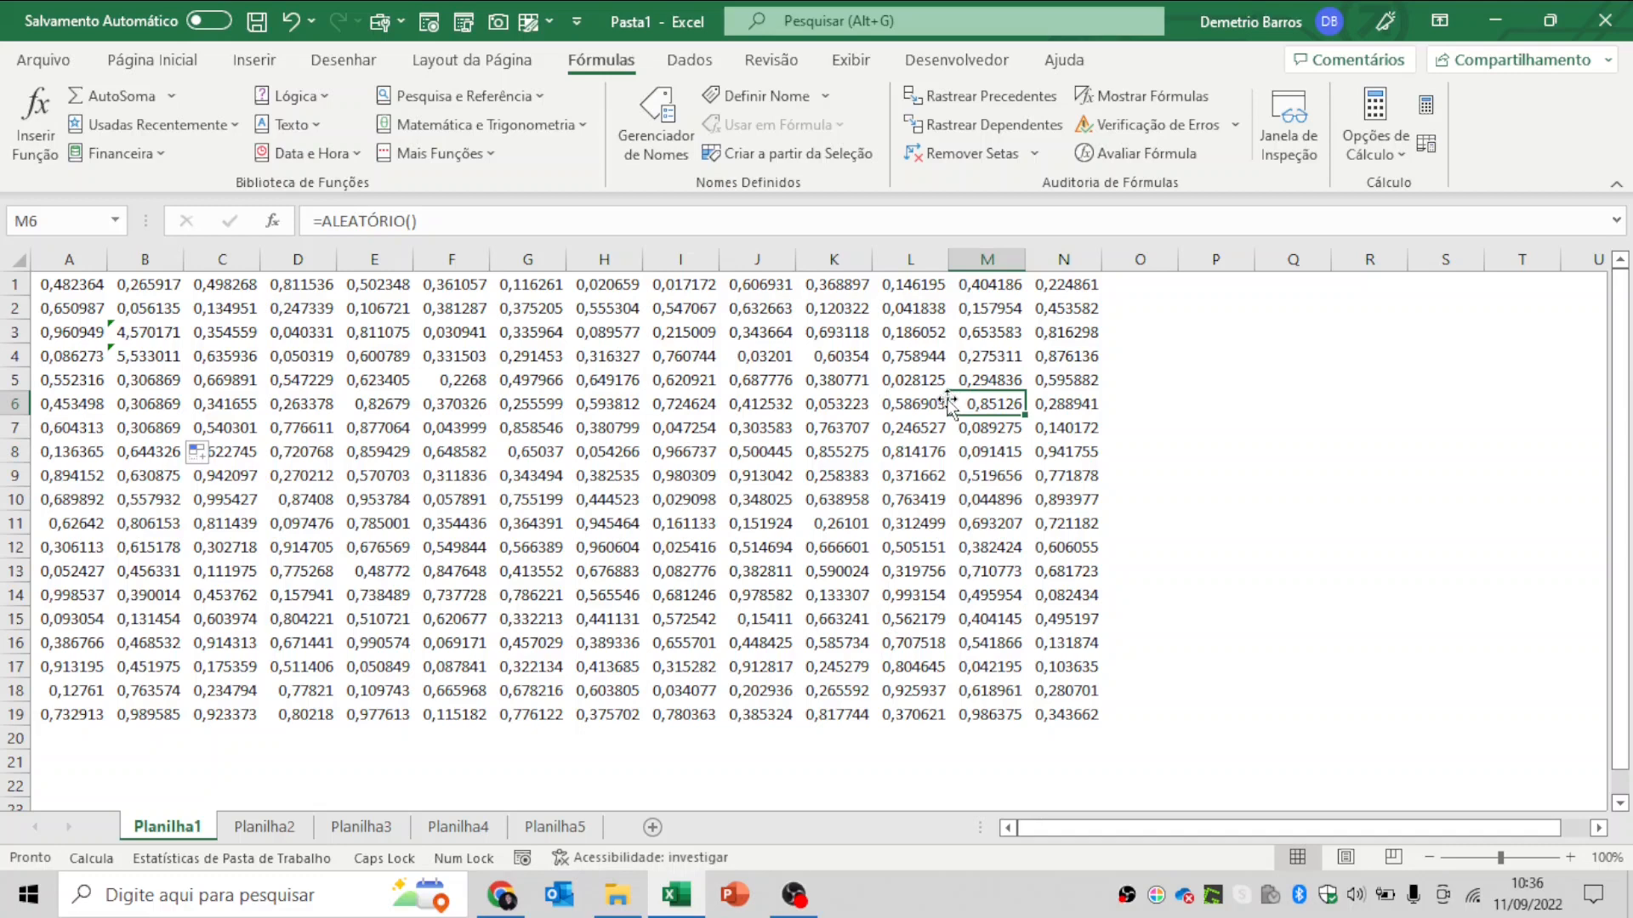
{"action": "left_click", "coordinate": [1400, 162]}
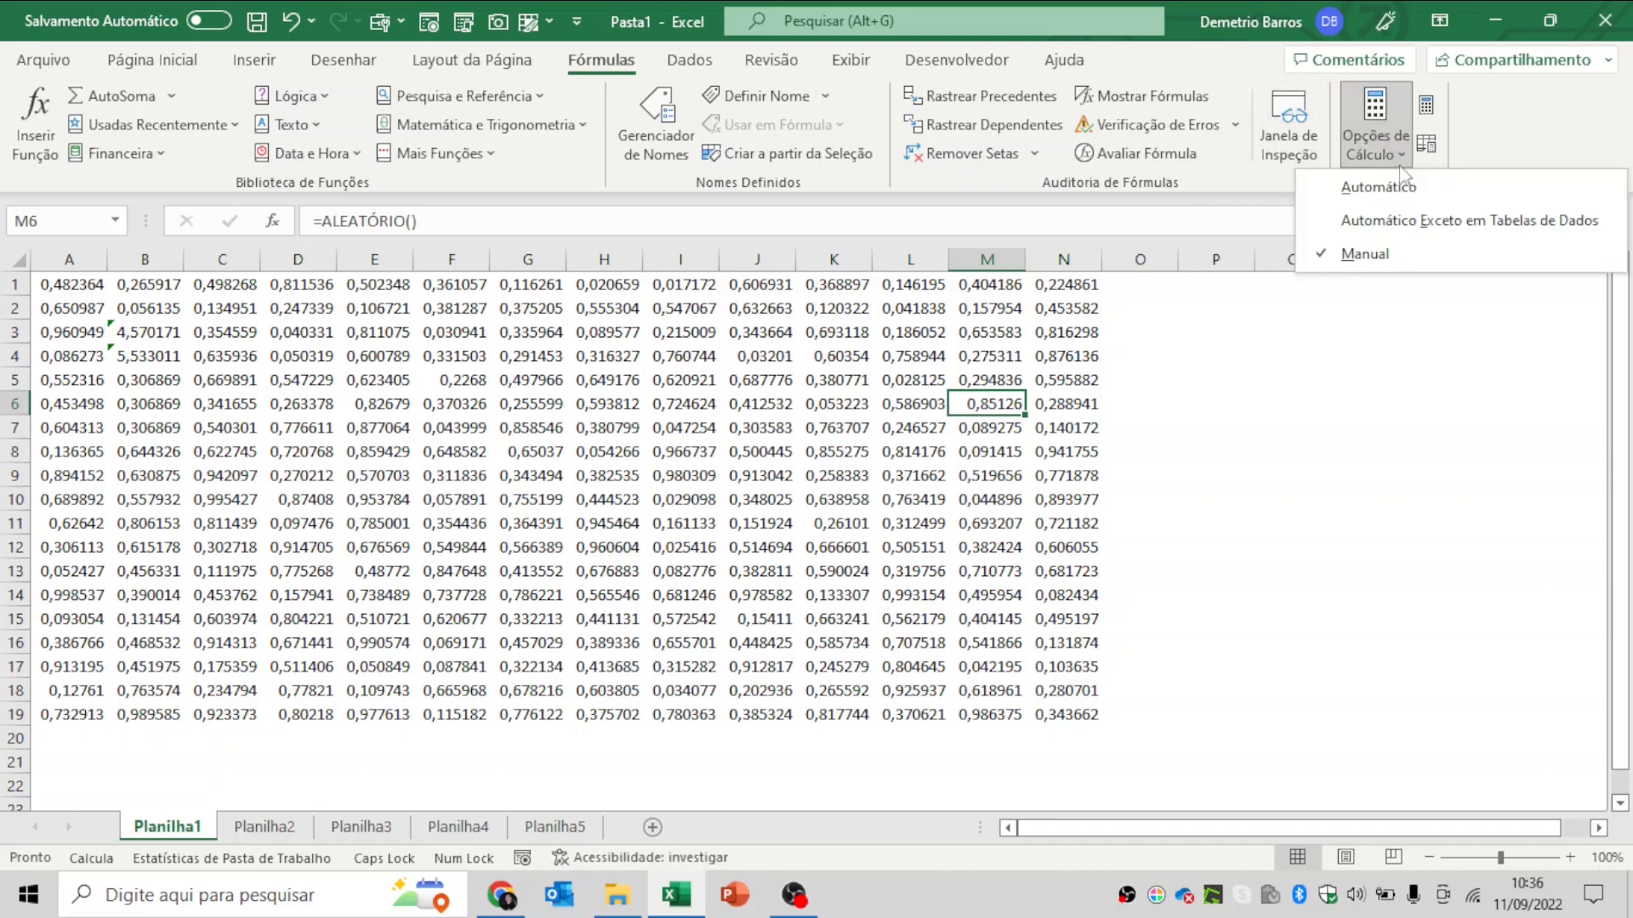
{"action": "left_click", "coordinate": [857, 417]}
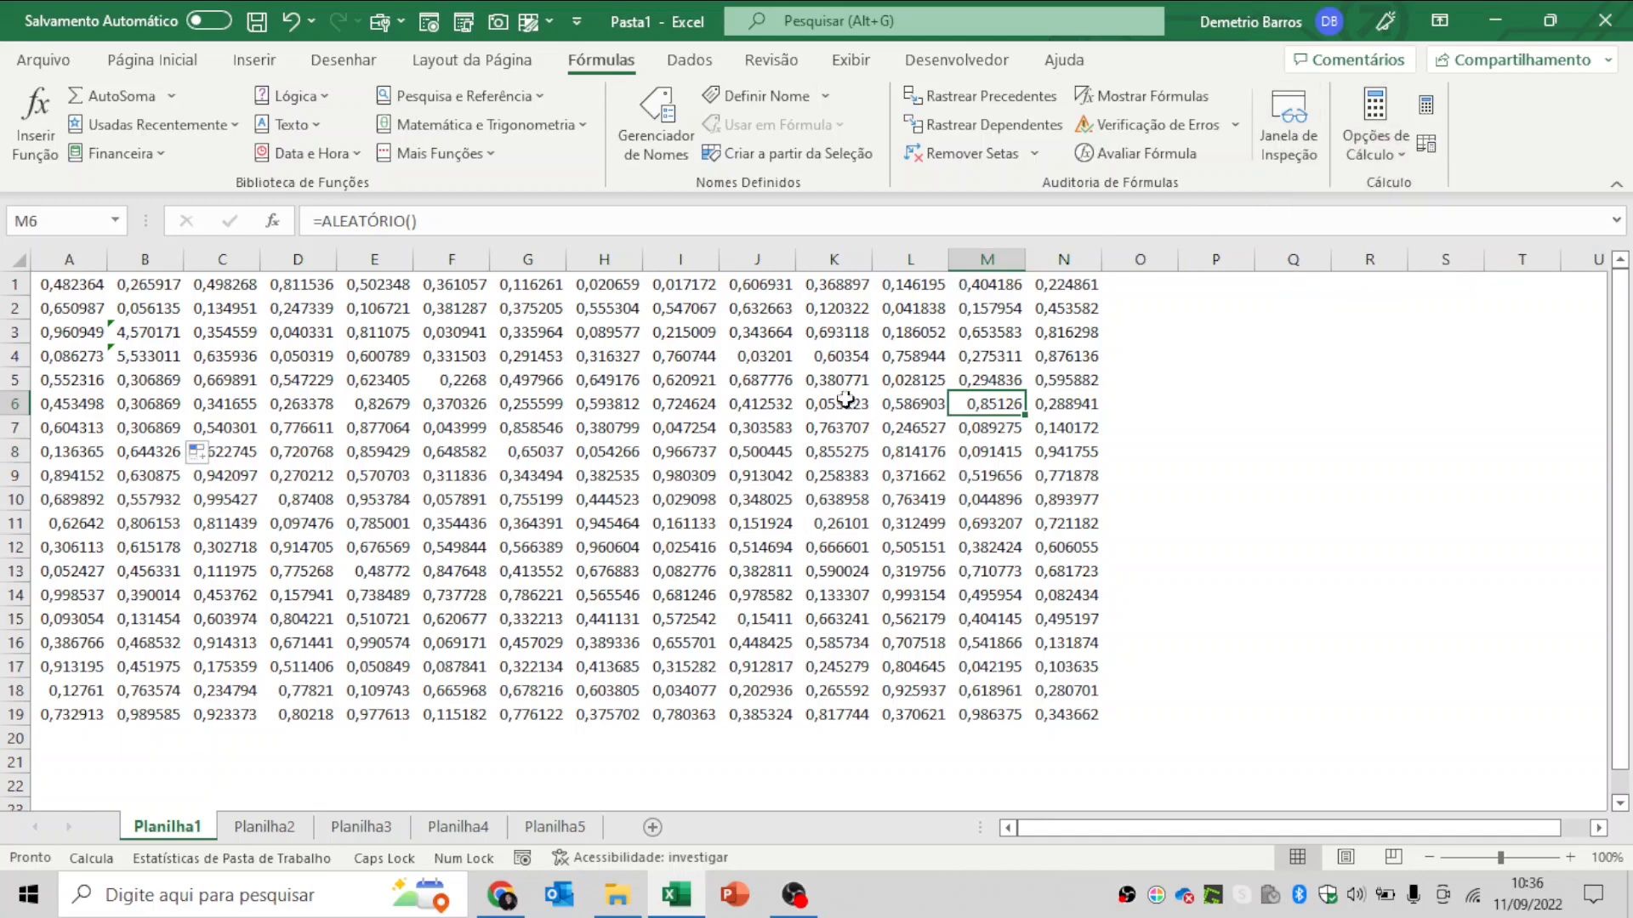
{"action": "left_click", "coordinate": [844, 399]}
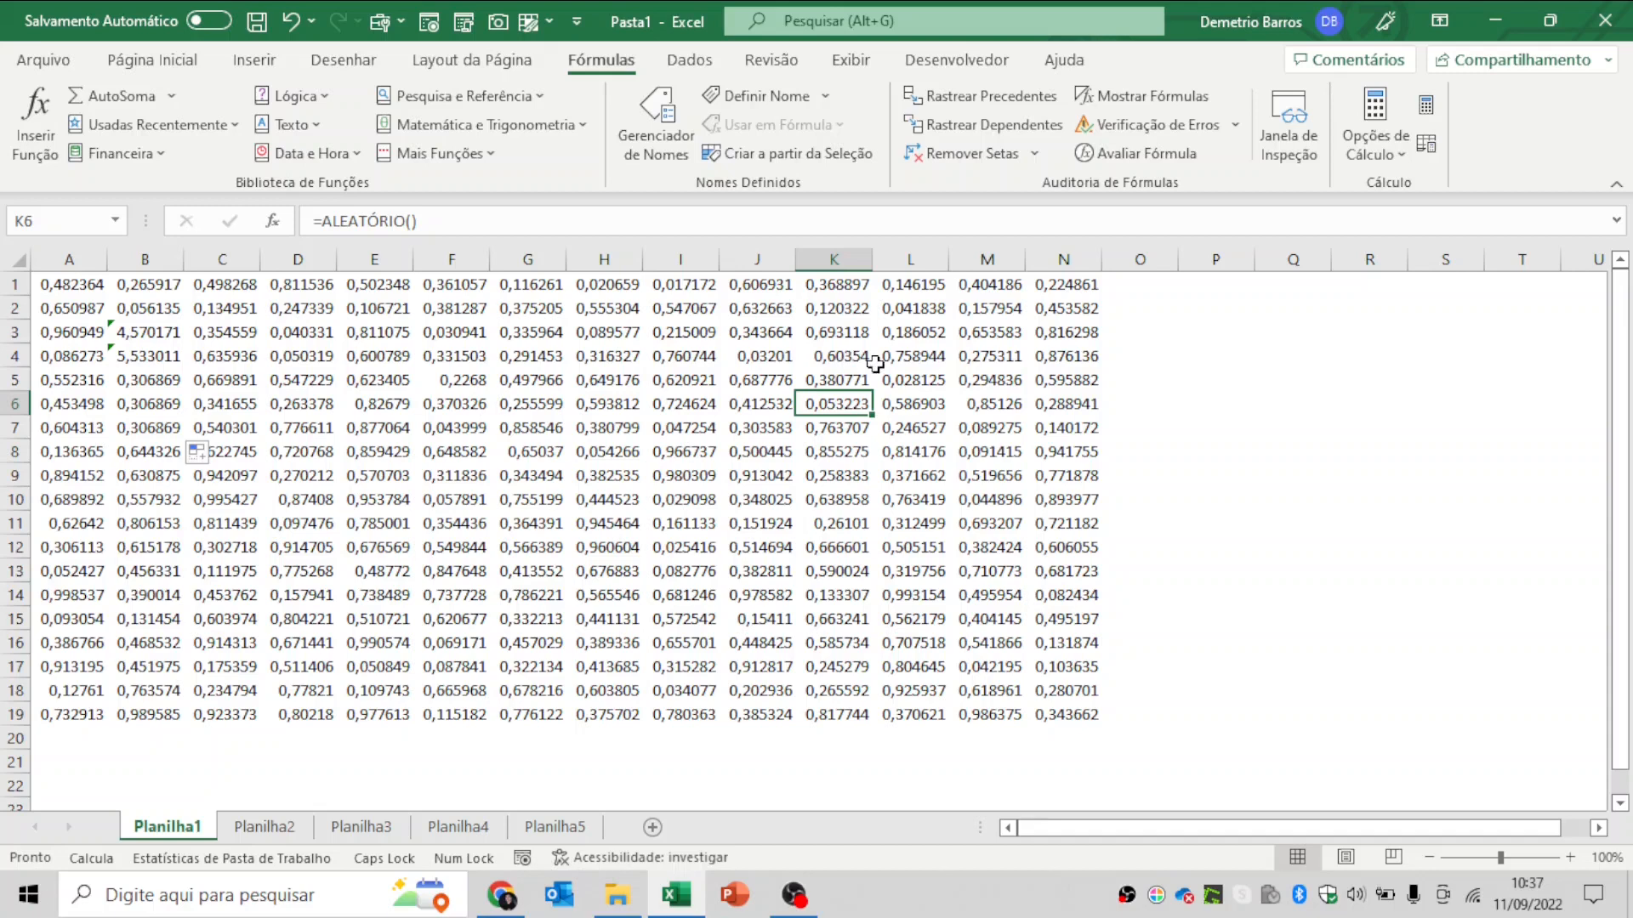
{"action": "left_click", "coordinate": [143, 357]}
- Give all cells of Planilha3 a white fill, and set them back to Sem Preenchimento
{"action": "left_click", "coordinate": [277, 826]}
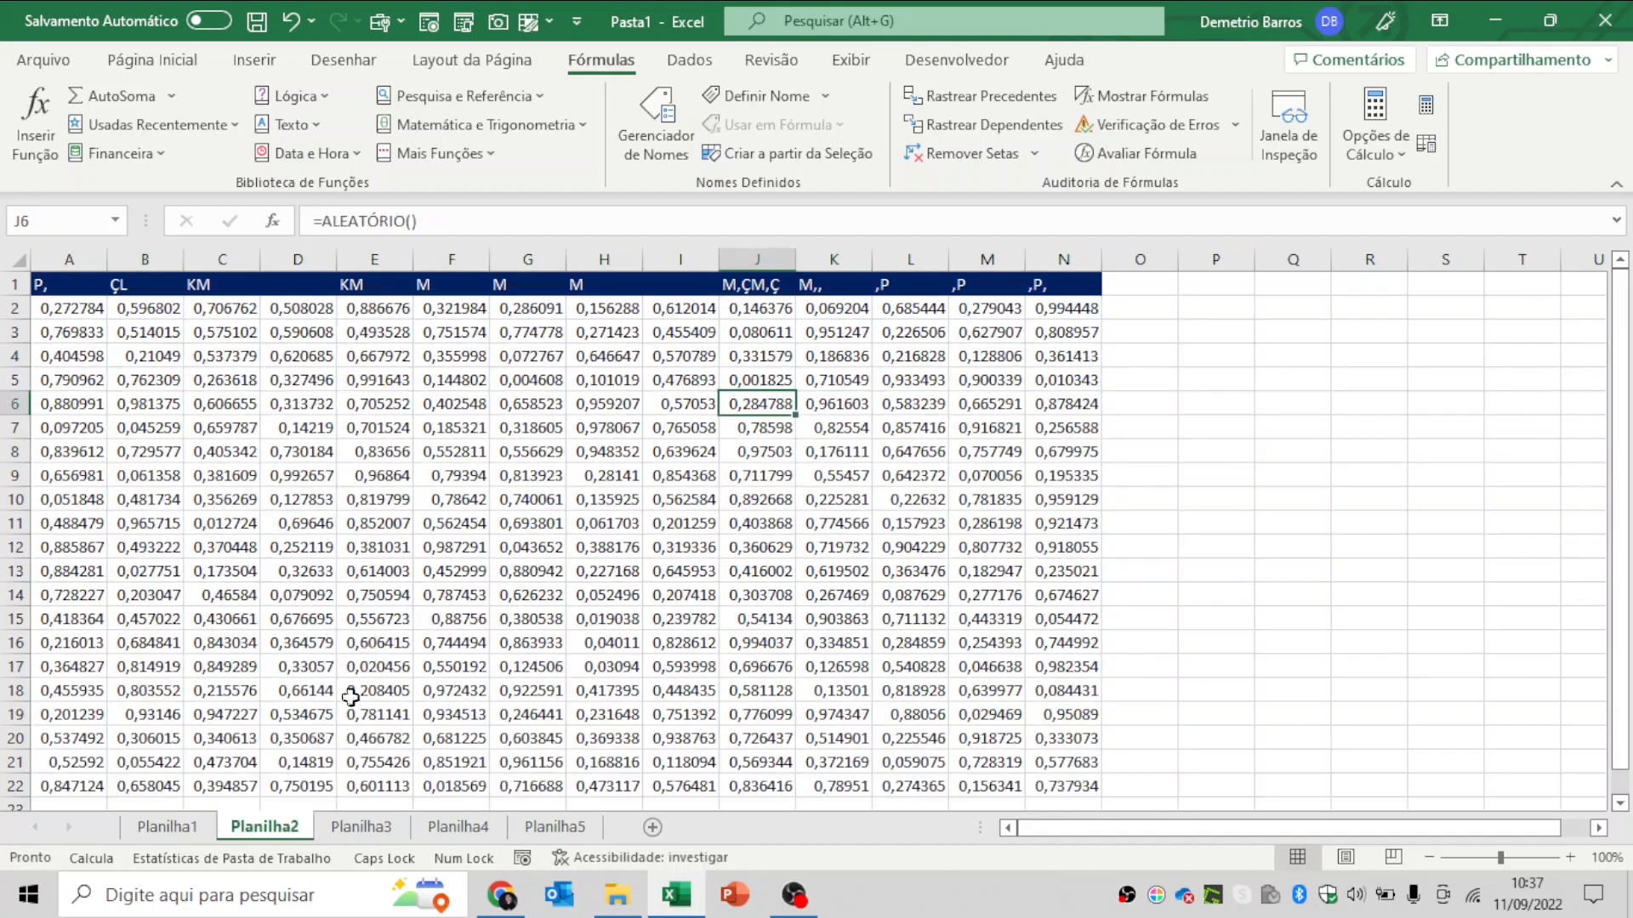
{"action": "left_click", "coordinate": [425, 468]}
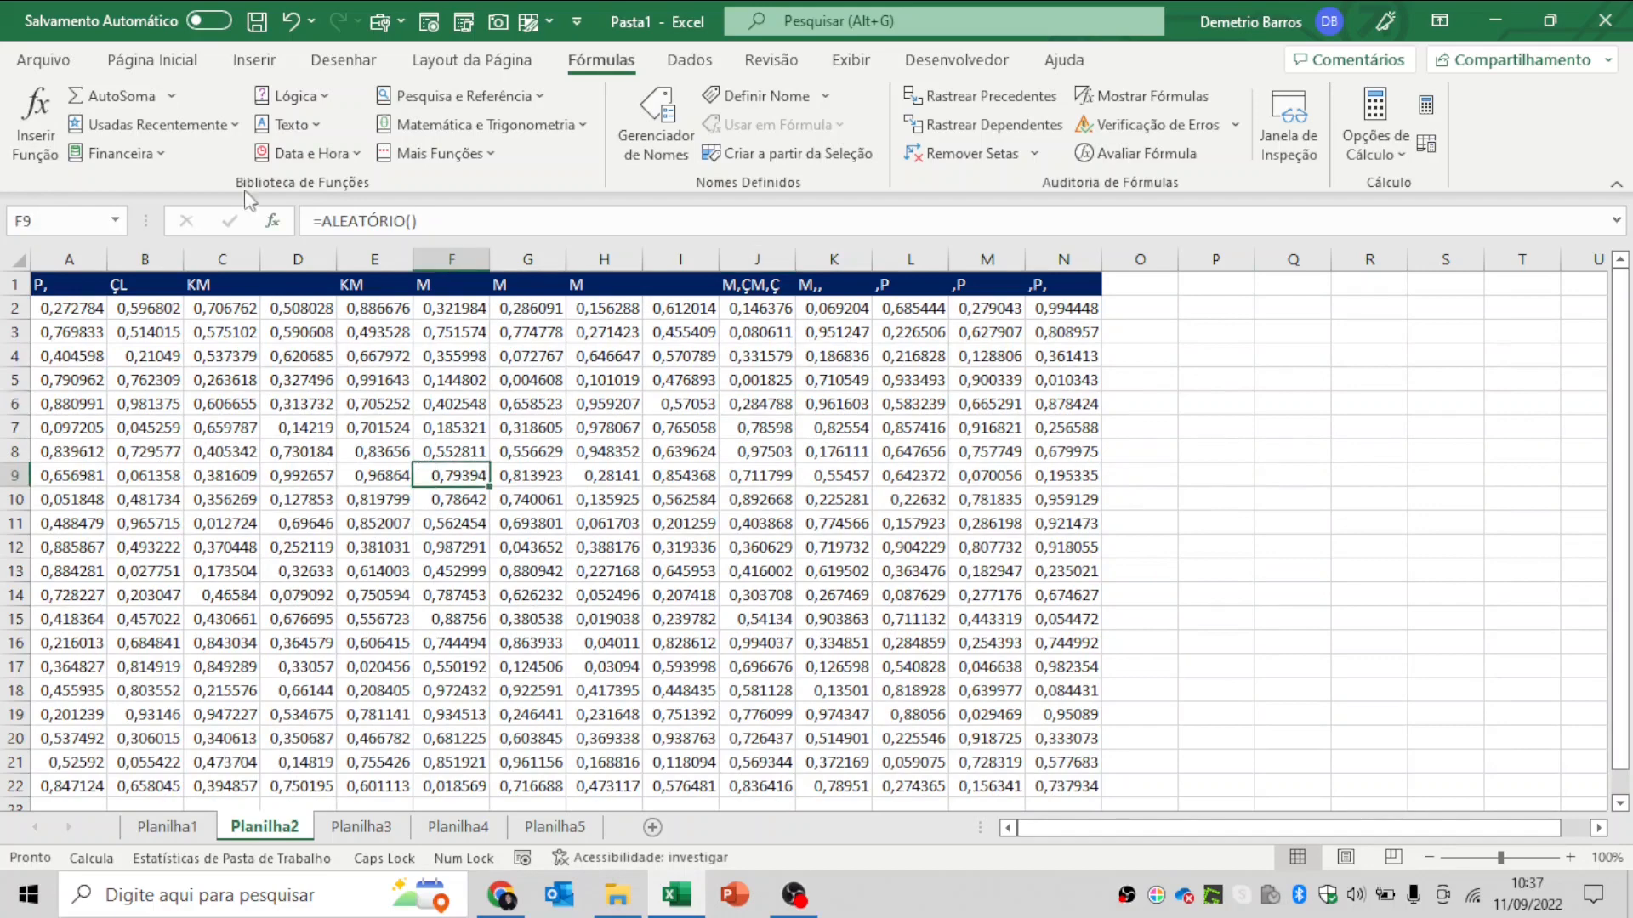
{"action": "left_click", "coordinate": [153, 60]}
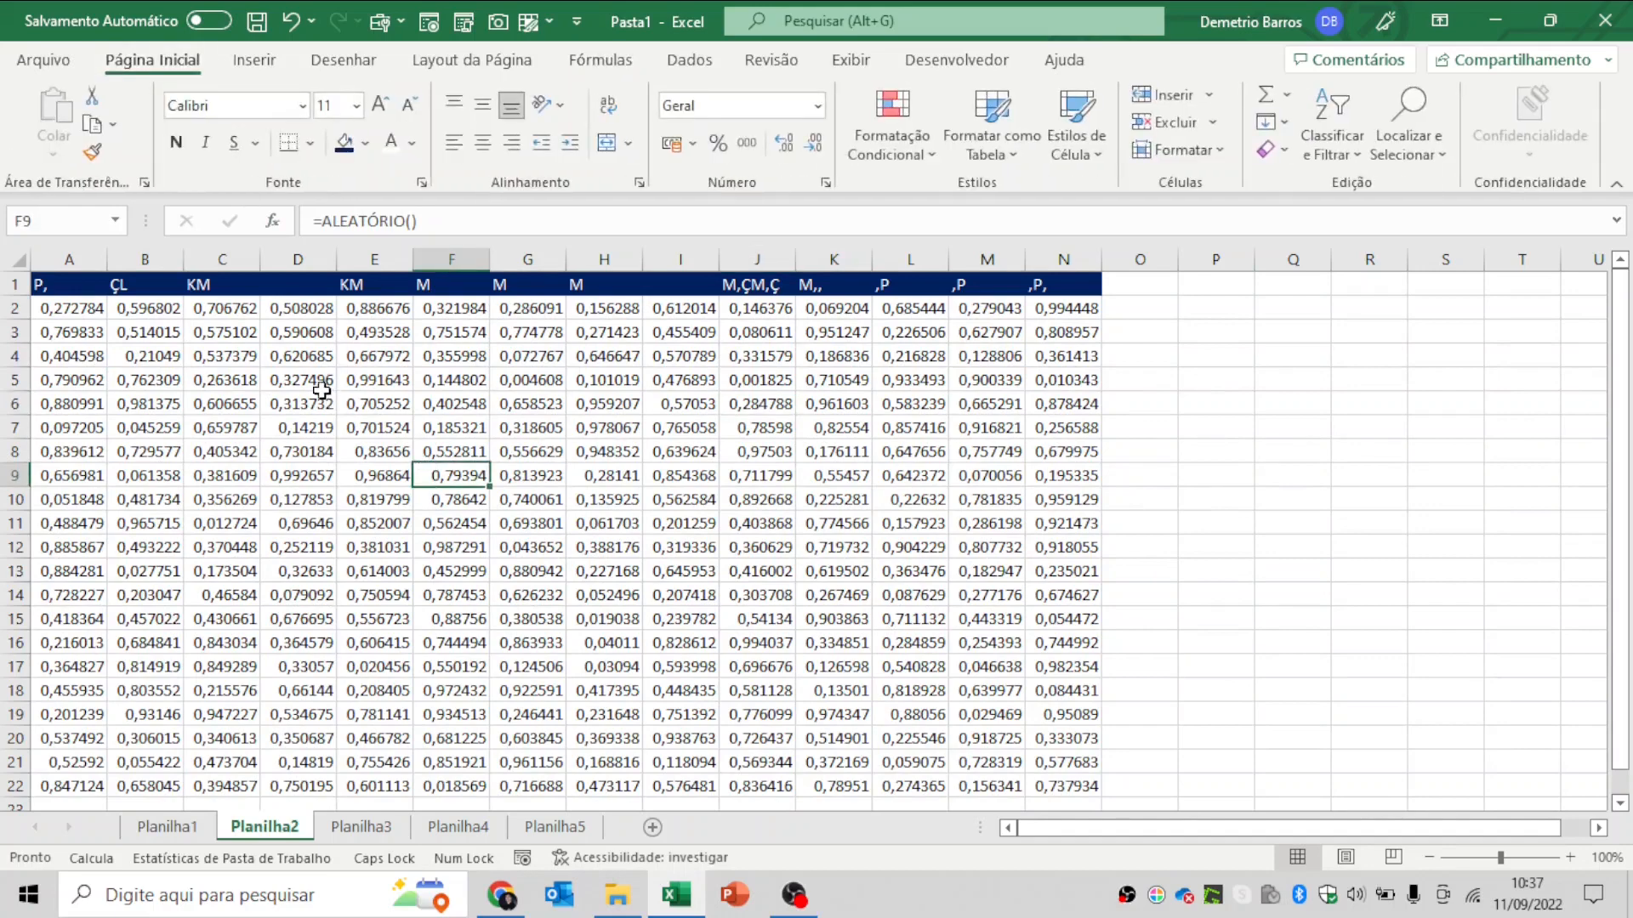
{"action": "left_click", "coordinate": [386, 826]}
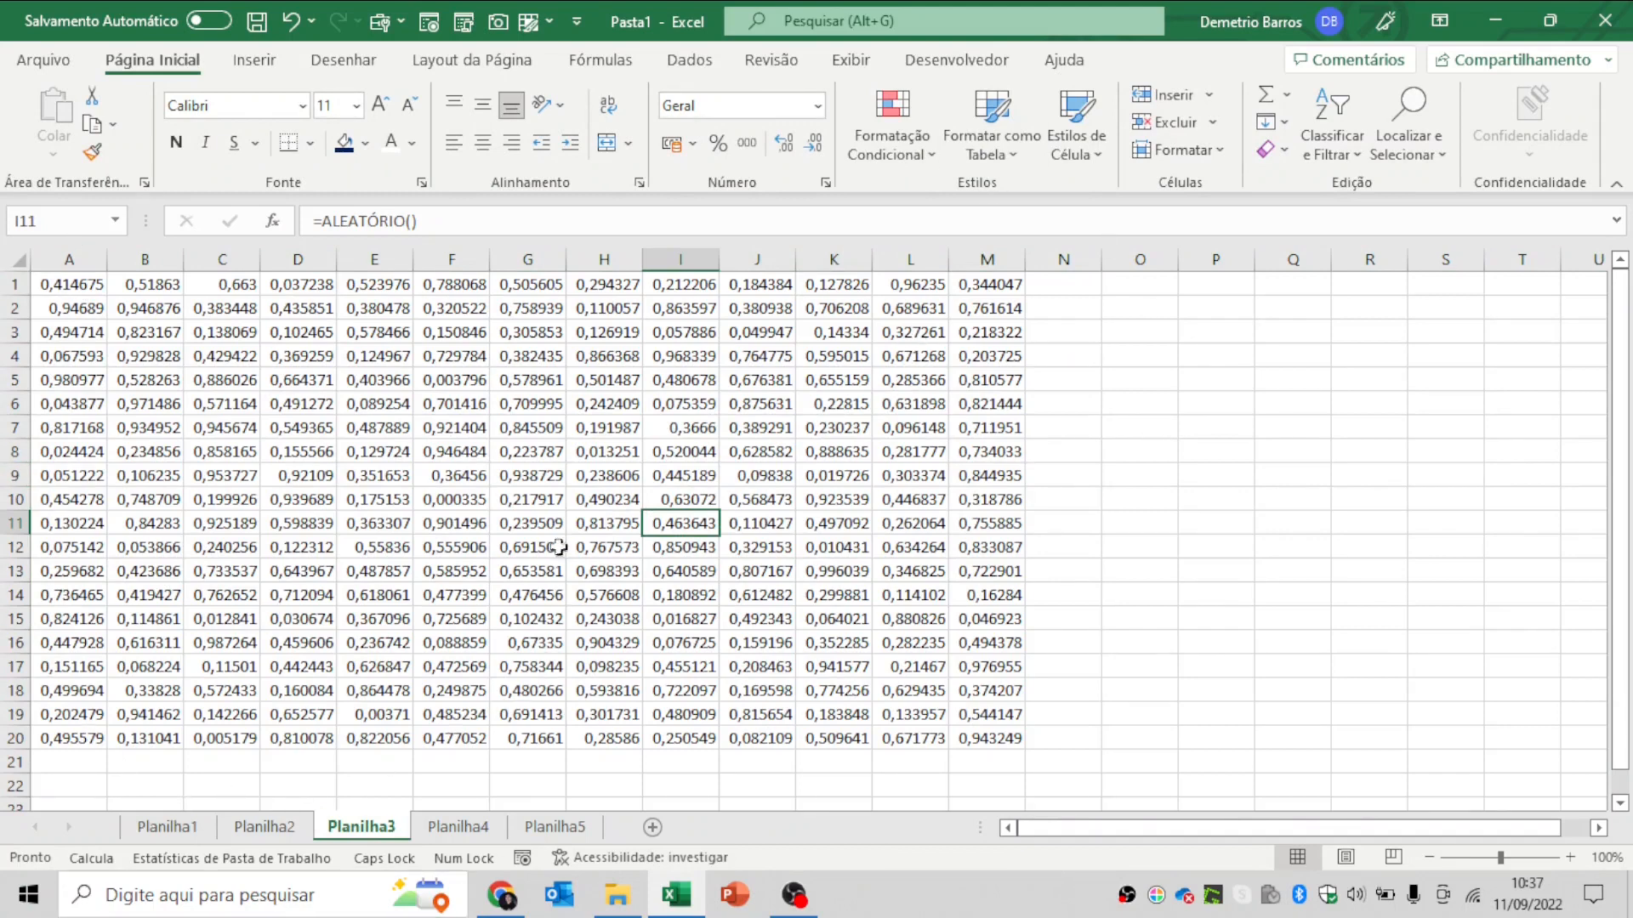
{"action": "left_click", "coordinate": [17, 258]}
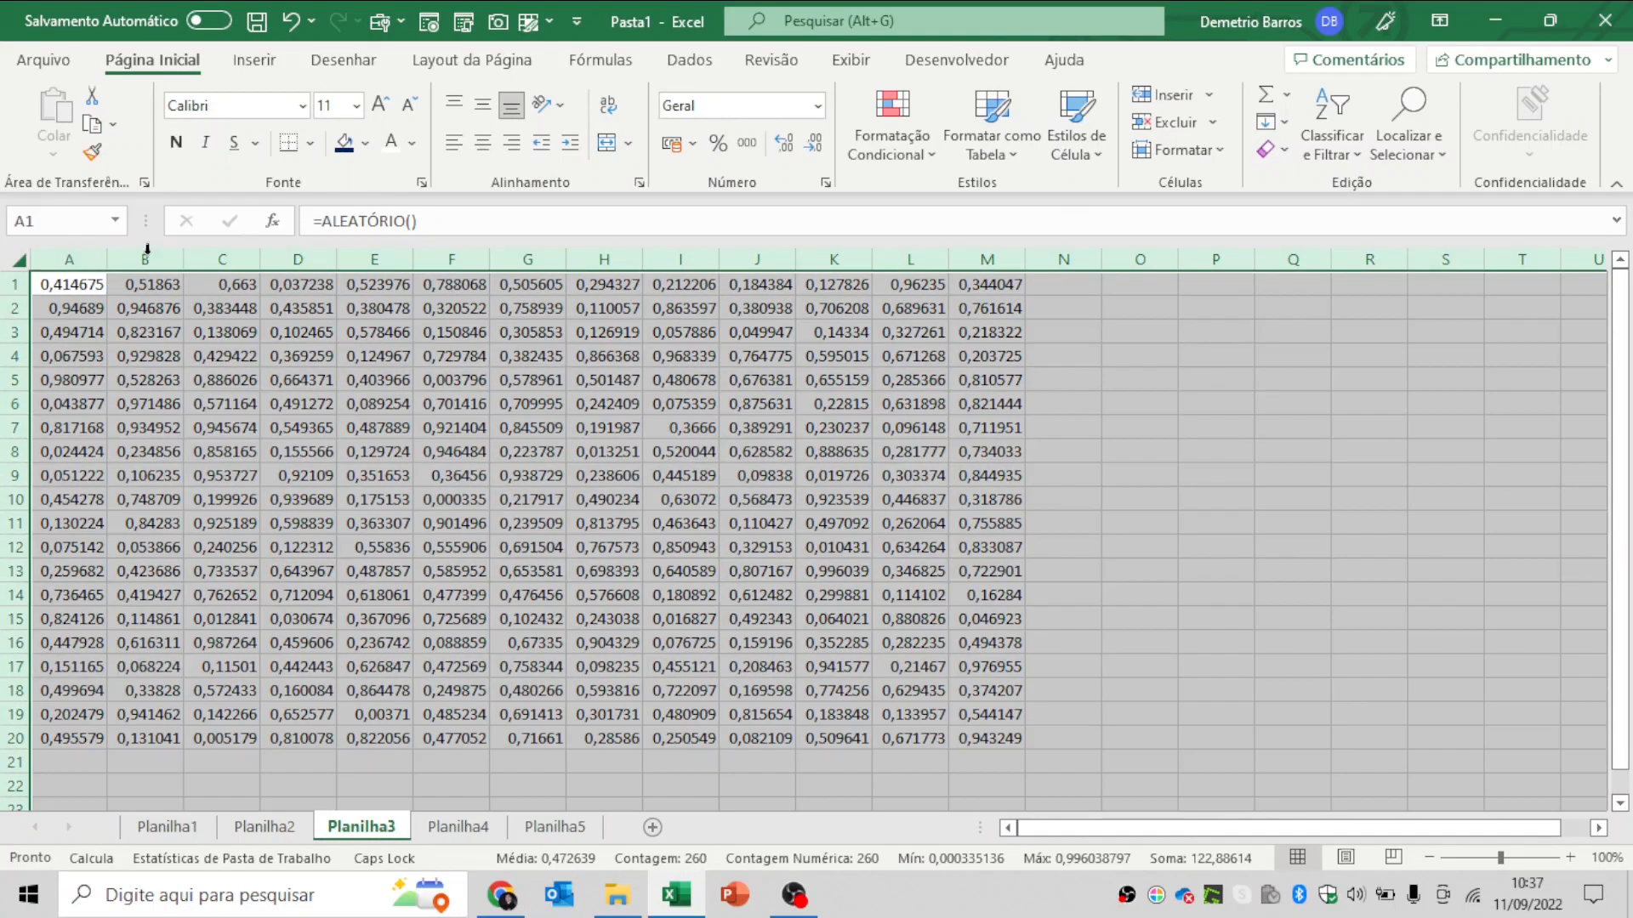
{"action": "left_click", "coordinate": [365, 143]}
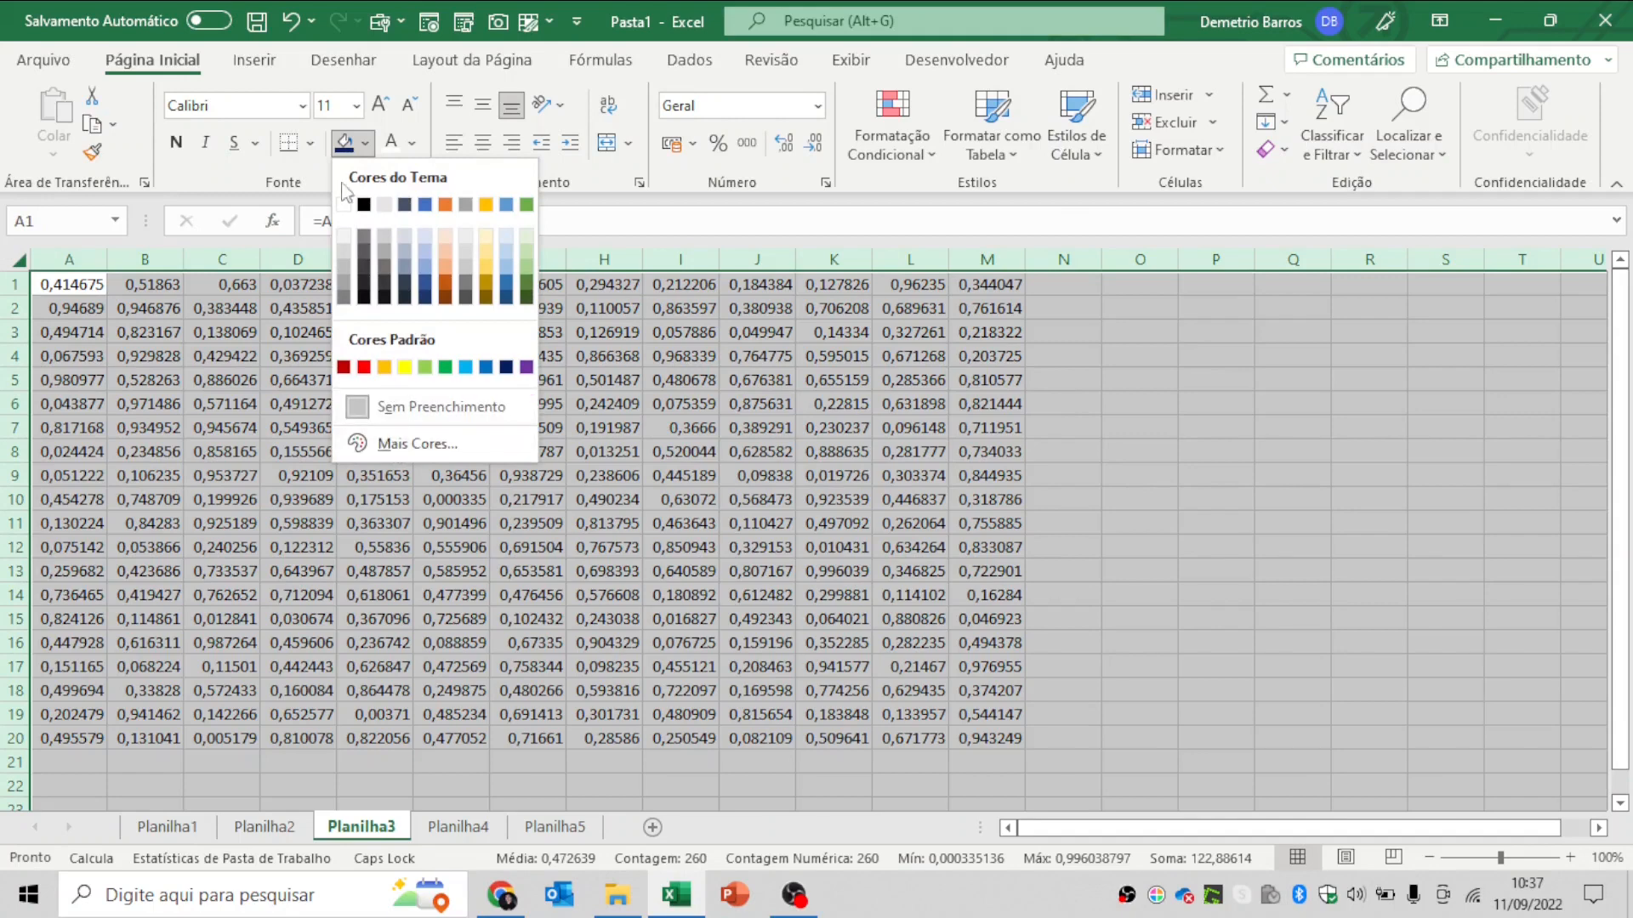
{"action": "left_click", "coordinate": [345, 206]}
{"action": "left_click", "coordinate": [365, 143]}
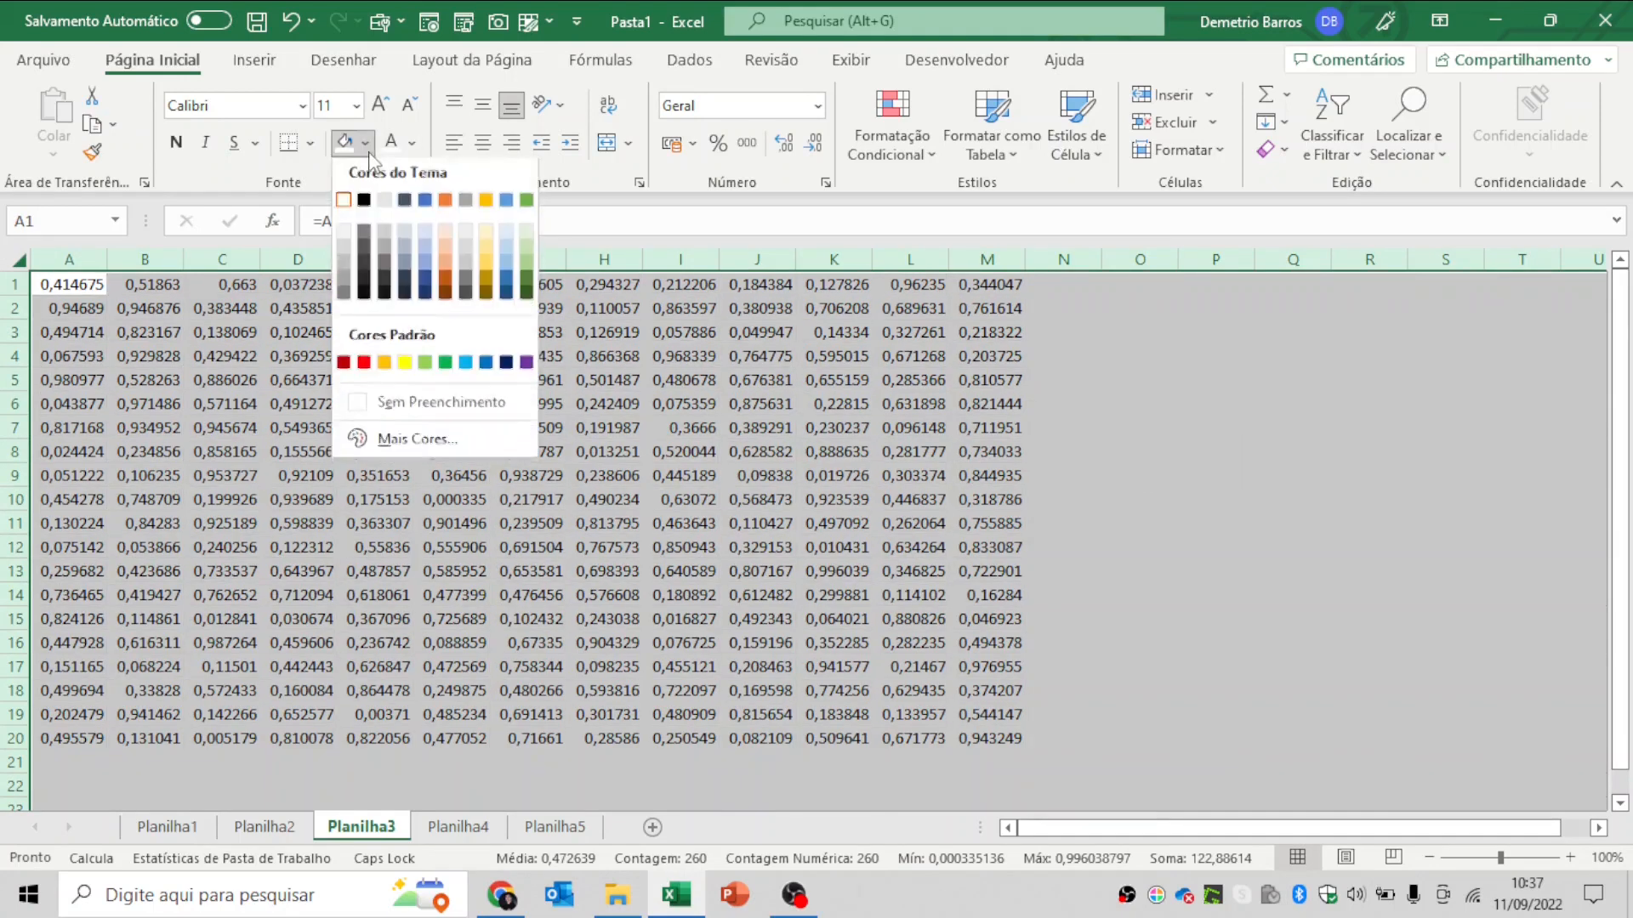
{"action": "left_click", "coordinate": [441, 407]}
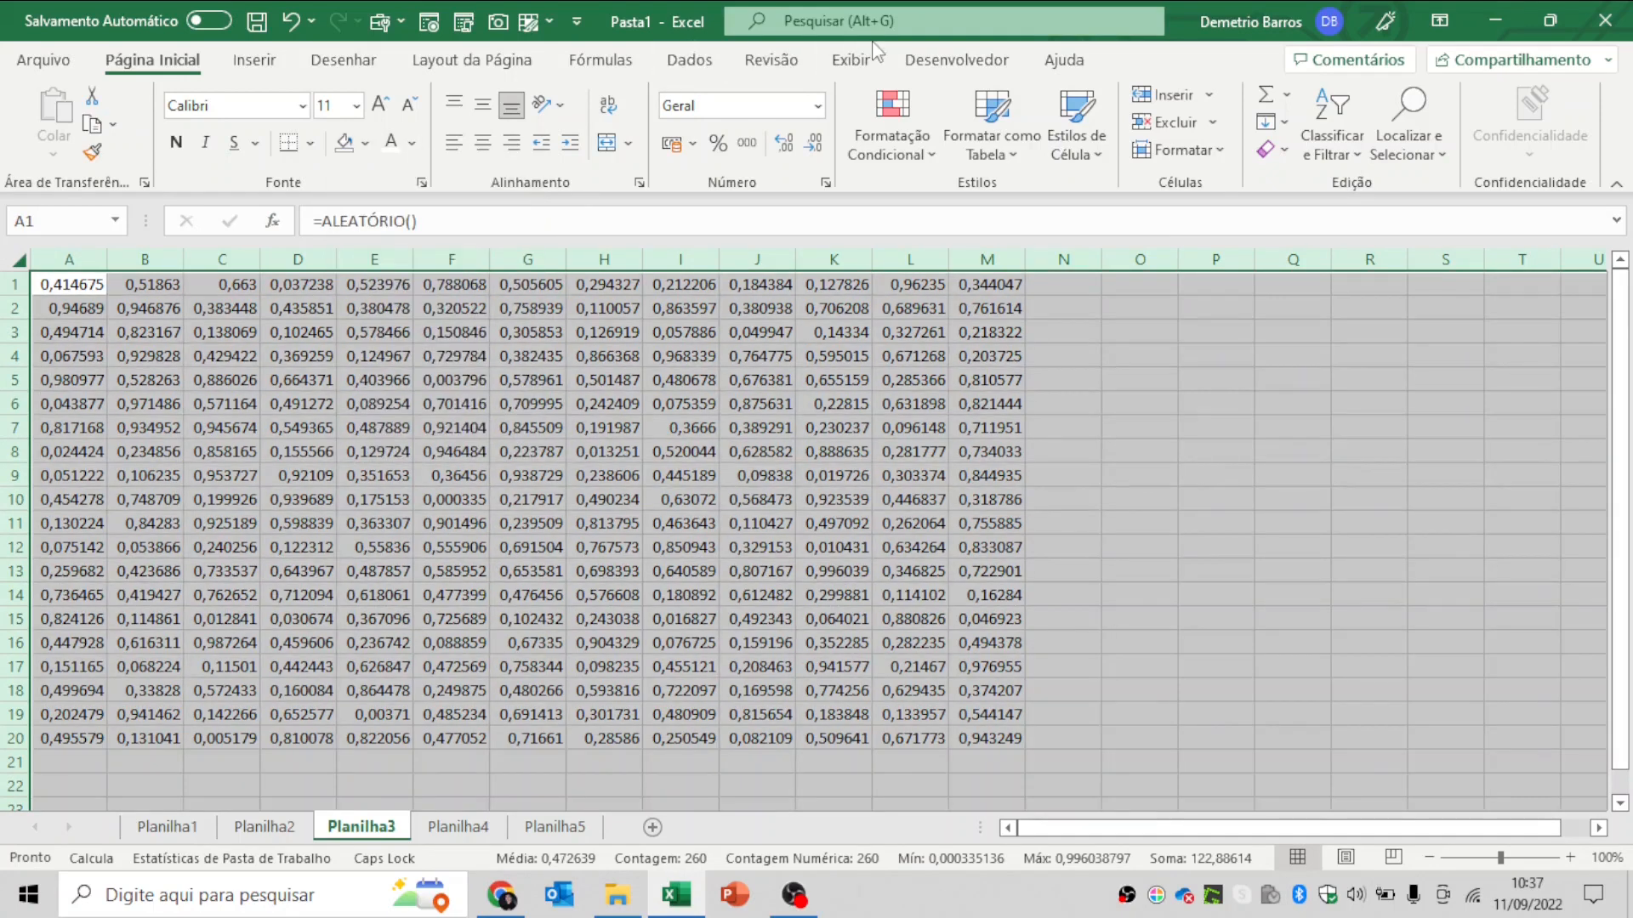
- Hide the gridlines on Planilha3
{"action": "left_click", "coordinate": [851, 59]}
{"action": "left_click", "coordinate": [635, 144]}
{"action": "left_click", "coordinate": [629, 570]}
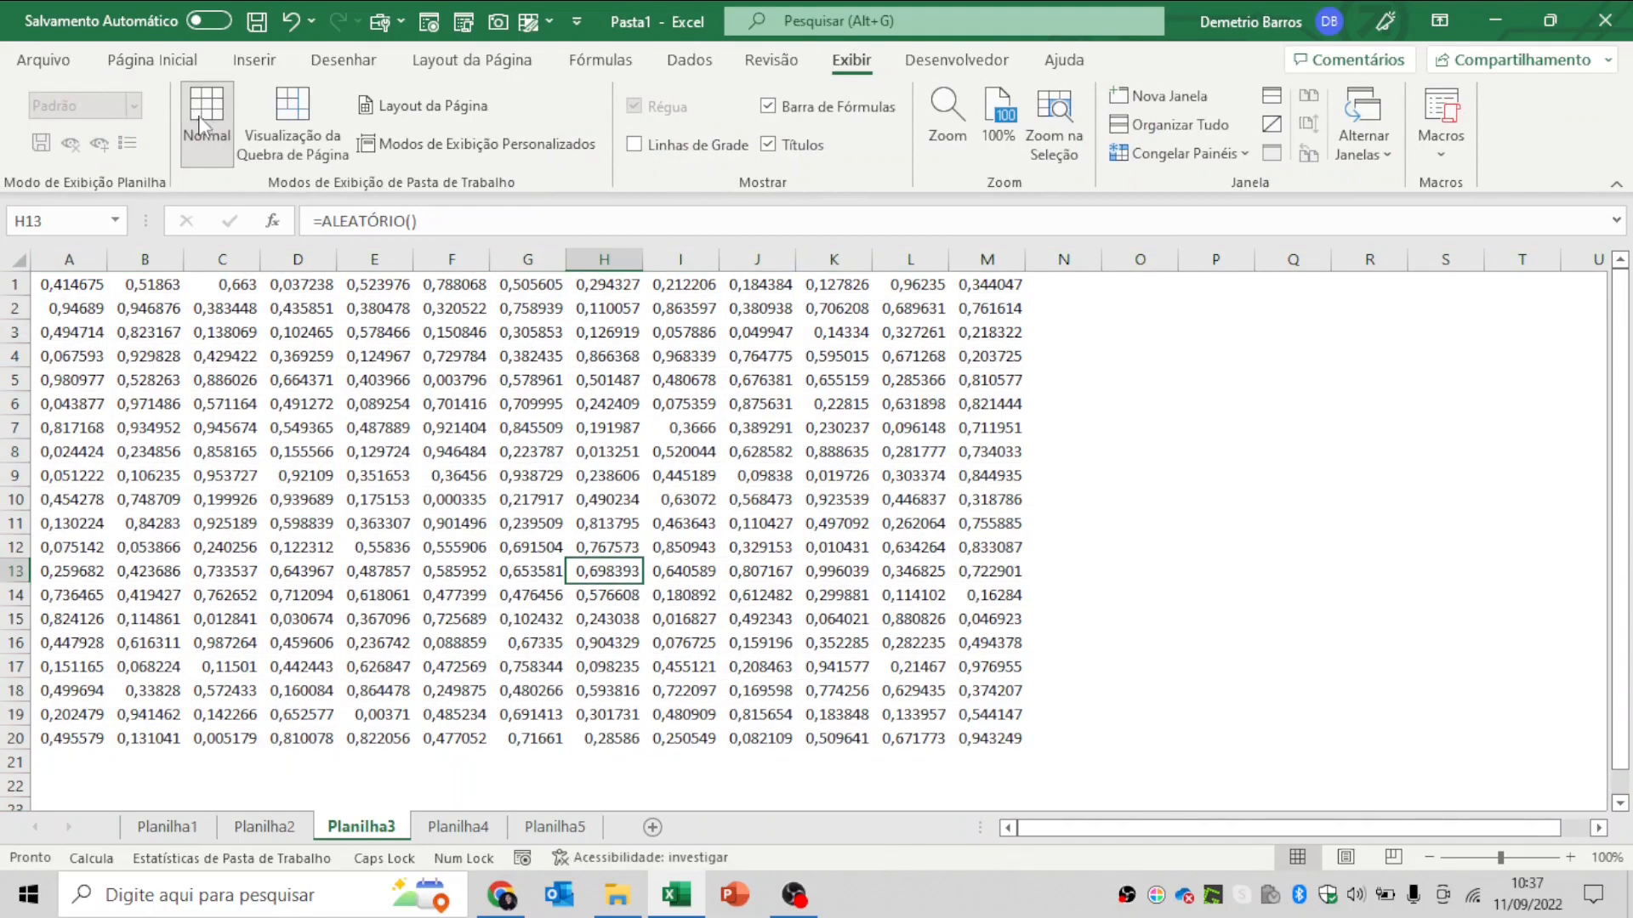
- Select Manual again as the workbook's calculation option while on Planilha3
{"action": "left_click", "coordinate": [689, 59]}
{"action": "left_click", "coordinate": [600, 60]}
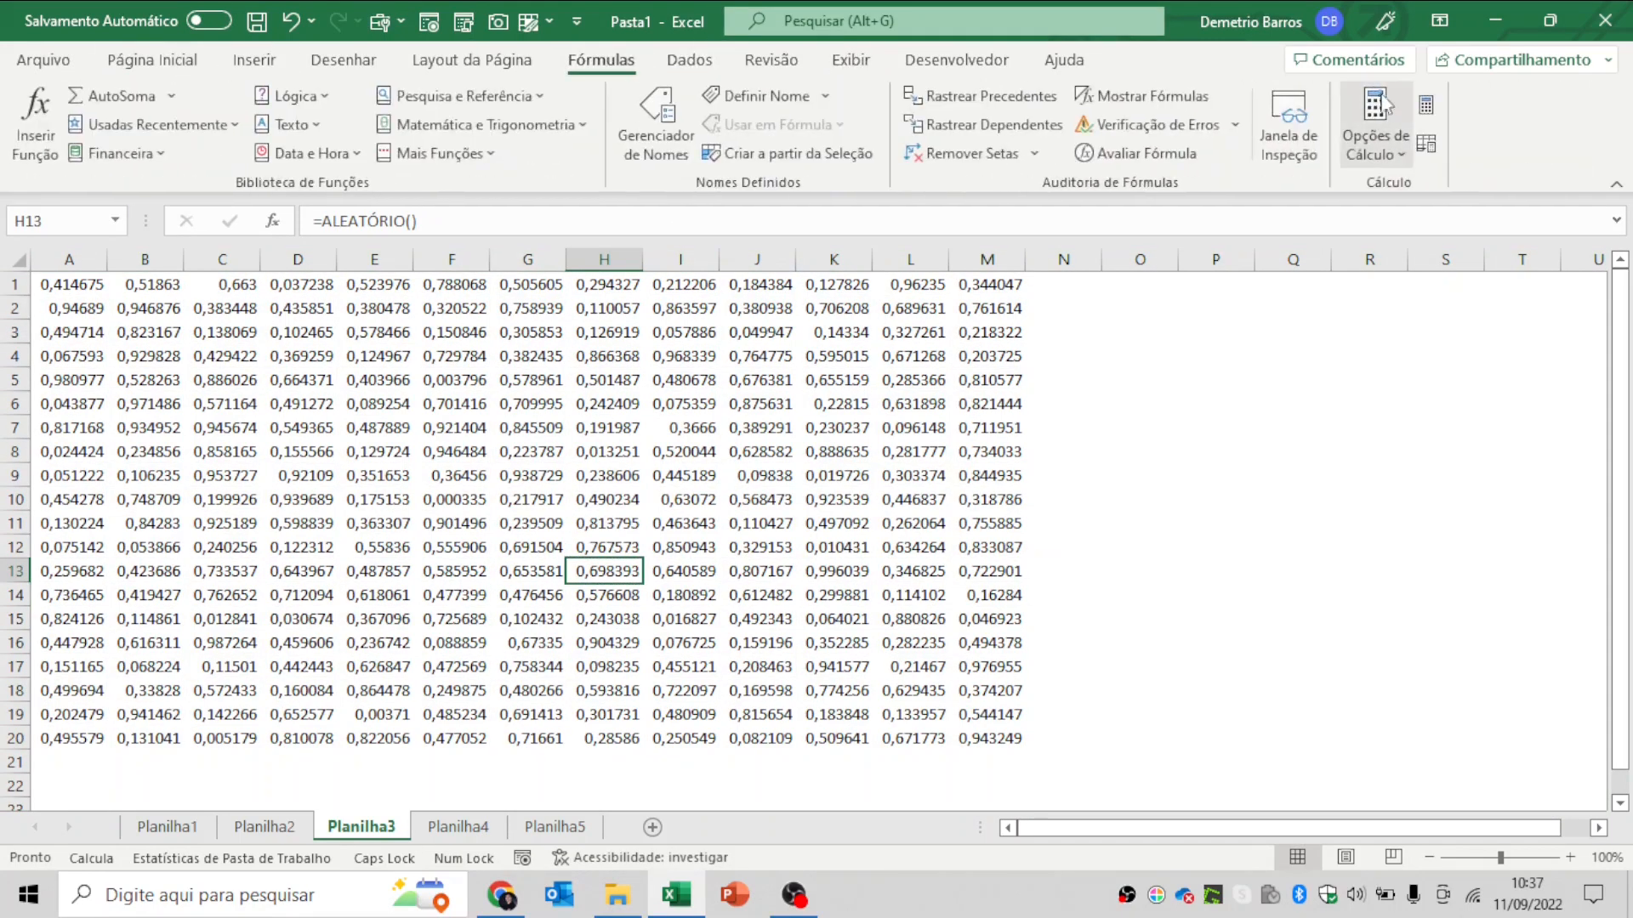
{"action": "left_click", "coordinate": [1390, 136]}
{"action": "left_click", "coordinate": [1445, 253]}
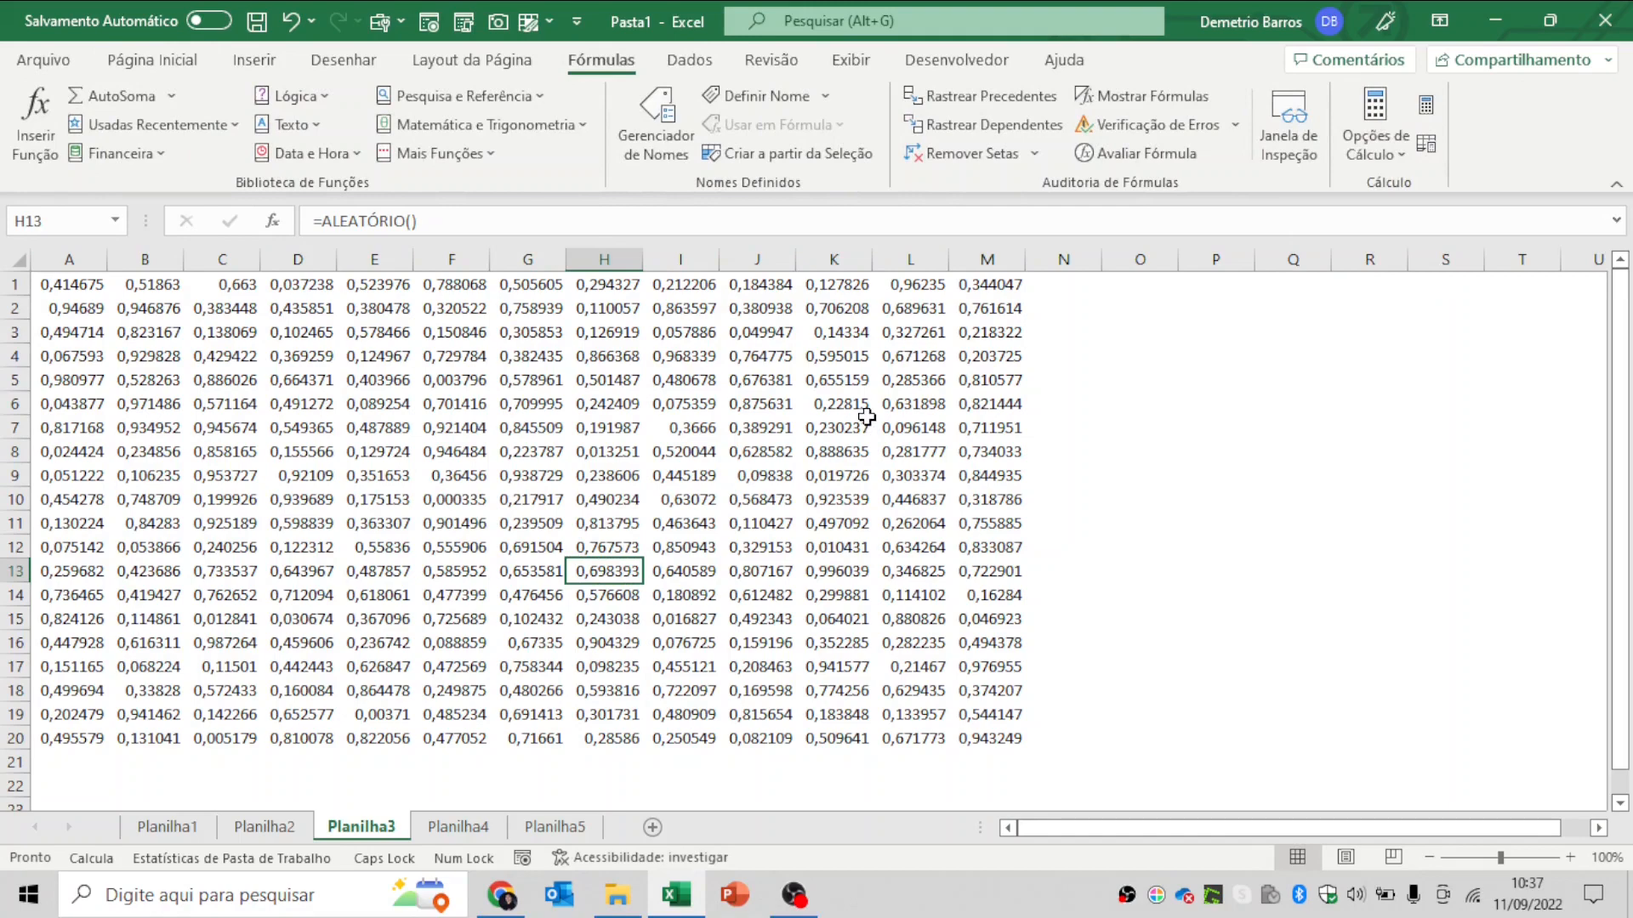
{"action": "left_click", "coordinate": [833, 404]}
- Deselect the whole-sheet selection on Planilha5 and look over Planilha4 and Planilha3
{"action": "left_click", "coordinate": [551, 827]}
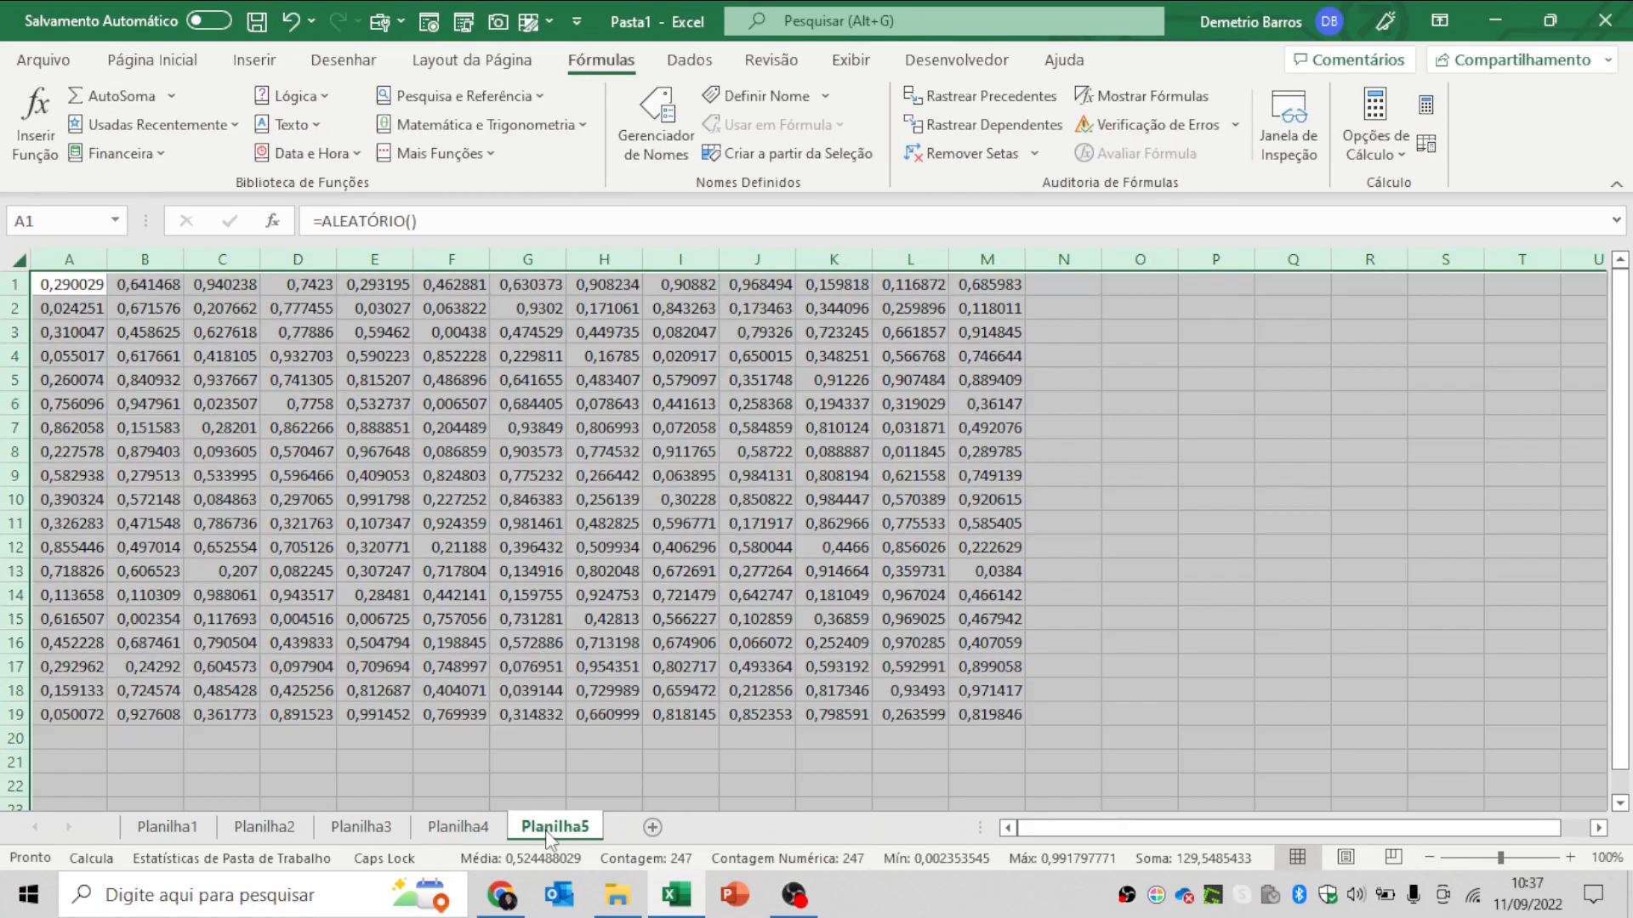
{"action": "left_click", "coordinate": [489, 831]}
{"action": "left_click", "coordinate": [551, 827]}
{"action": "left_click", "coordinate": [606, 427]}
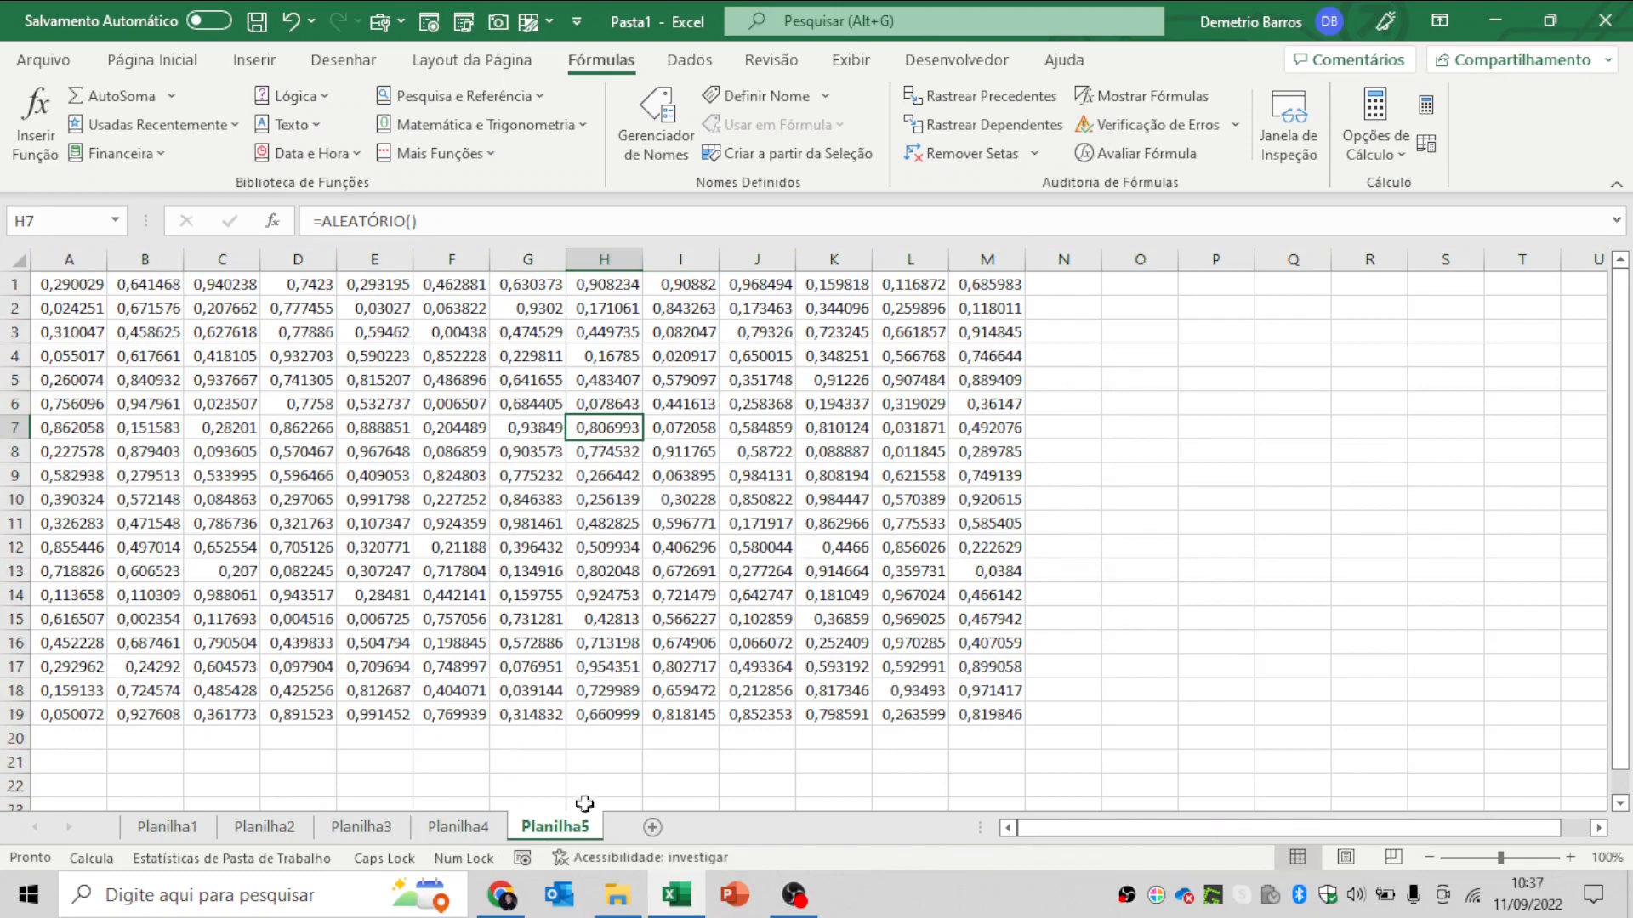
{"action": "left_click", "coordinate": [456, 829]}
{"action": "left_click", "coordinate": [353, 836]}
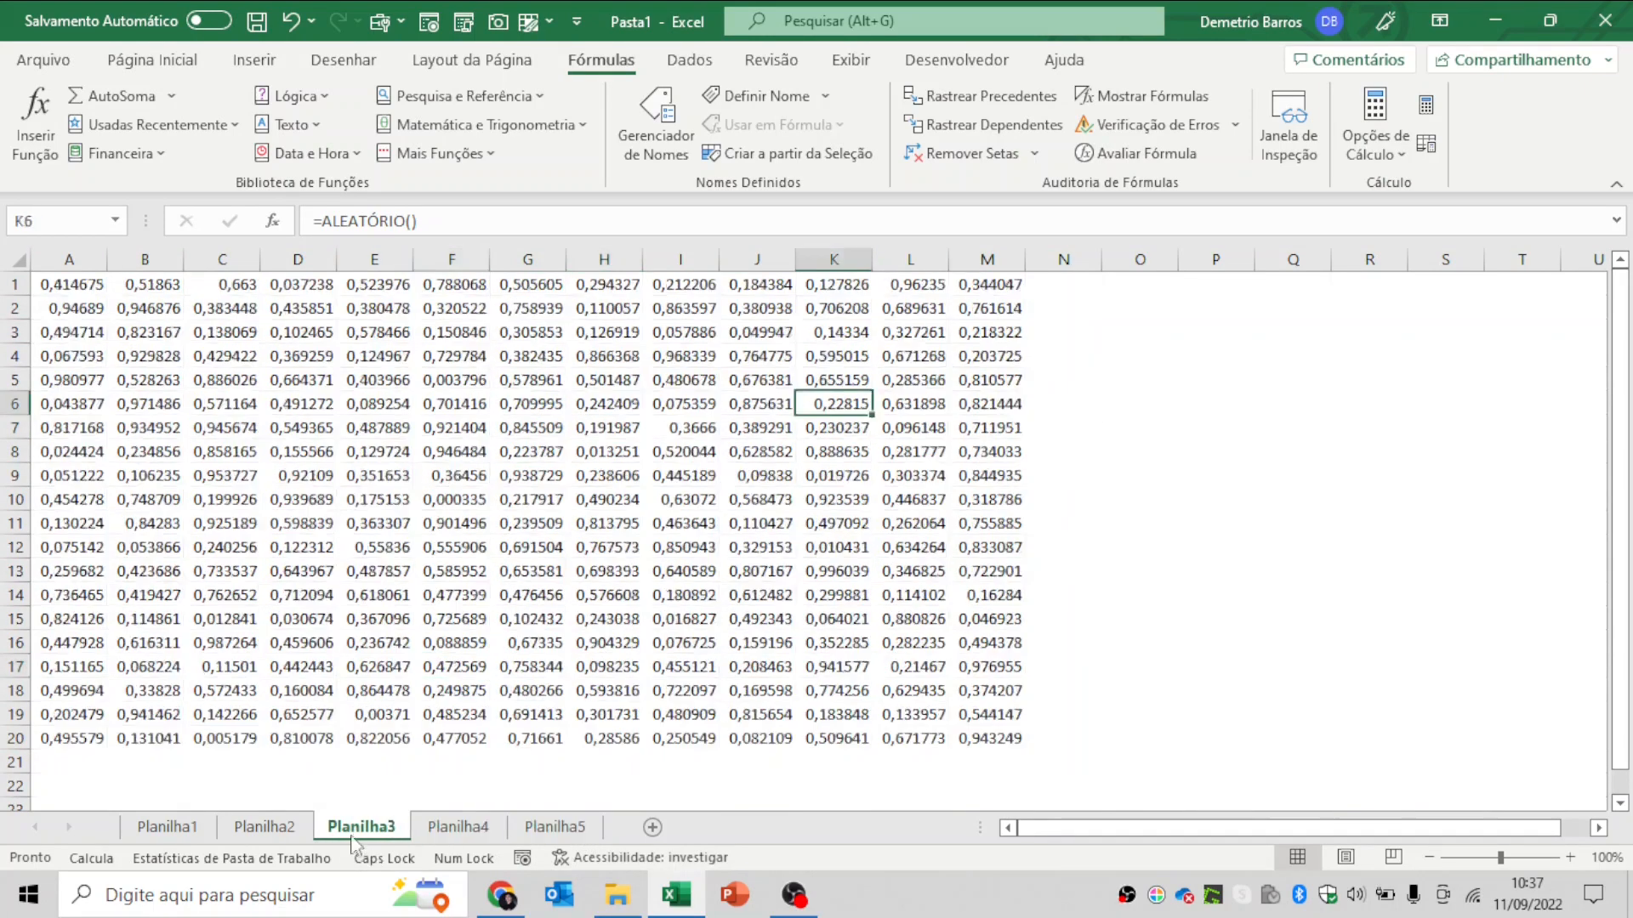
- Check the workbook statistics for Planilha2 and for Planilha1, including their data cells and formulas
{"action": "left_click", "coordinate": [265, 826]}
{"action": "left_click", "coordinate": [247, 858]}
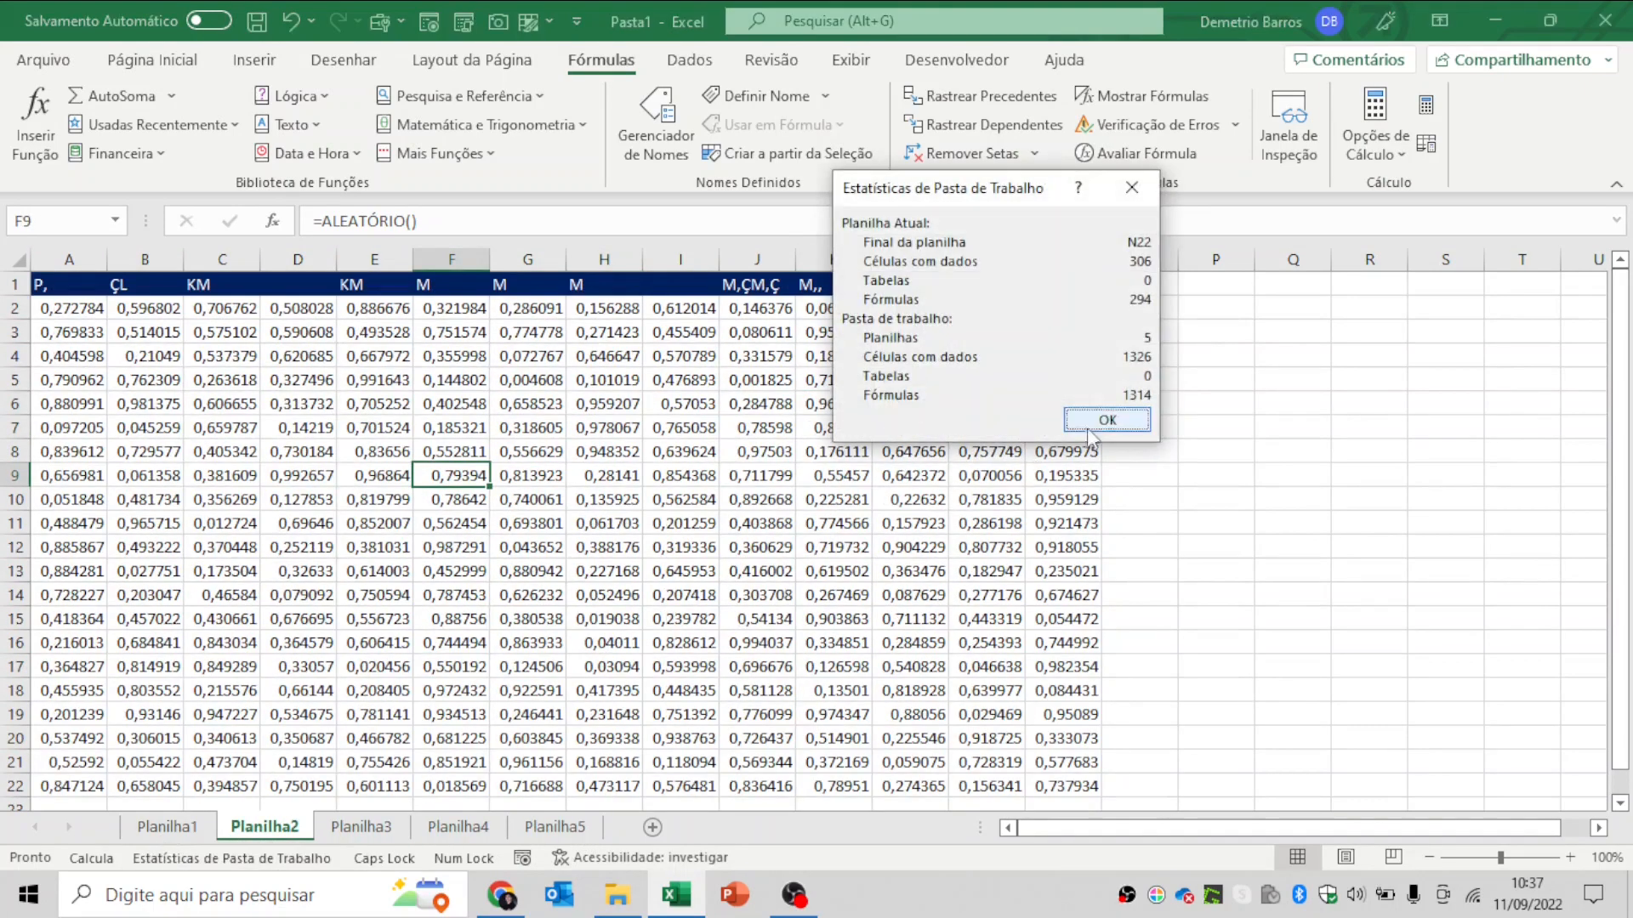
{"action": "left_click", "coordinate": [1097, 420]}
{"action": "left_click", "coordinate": [189, 827]}
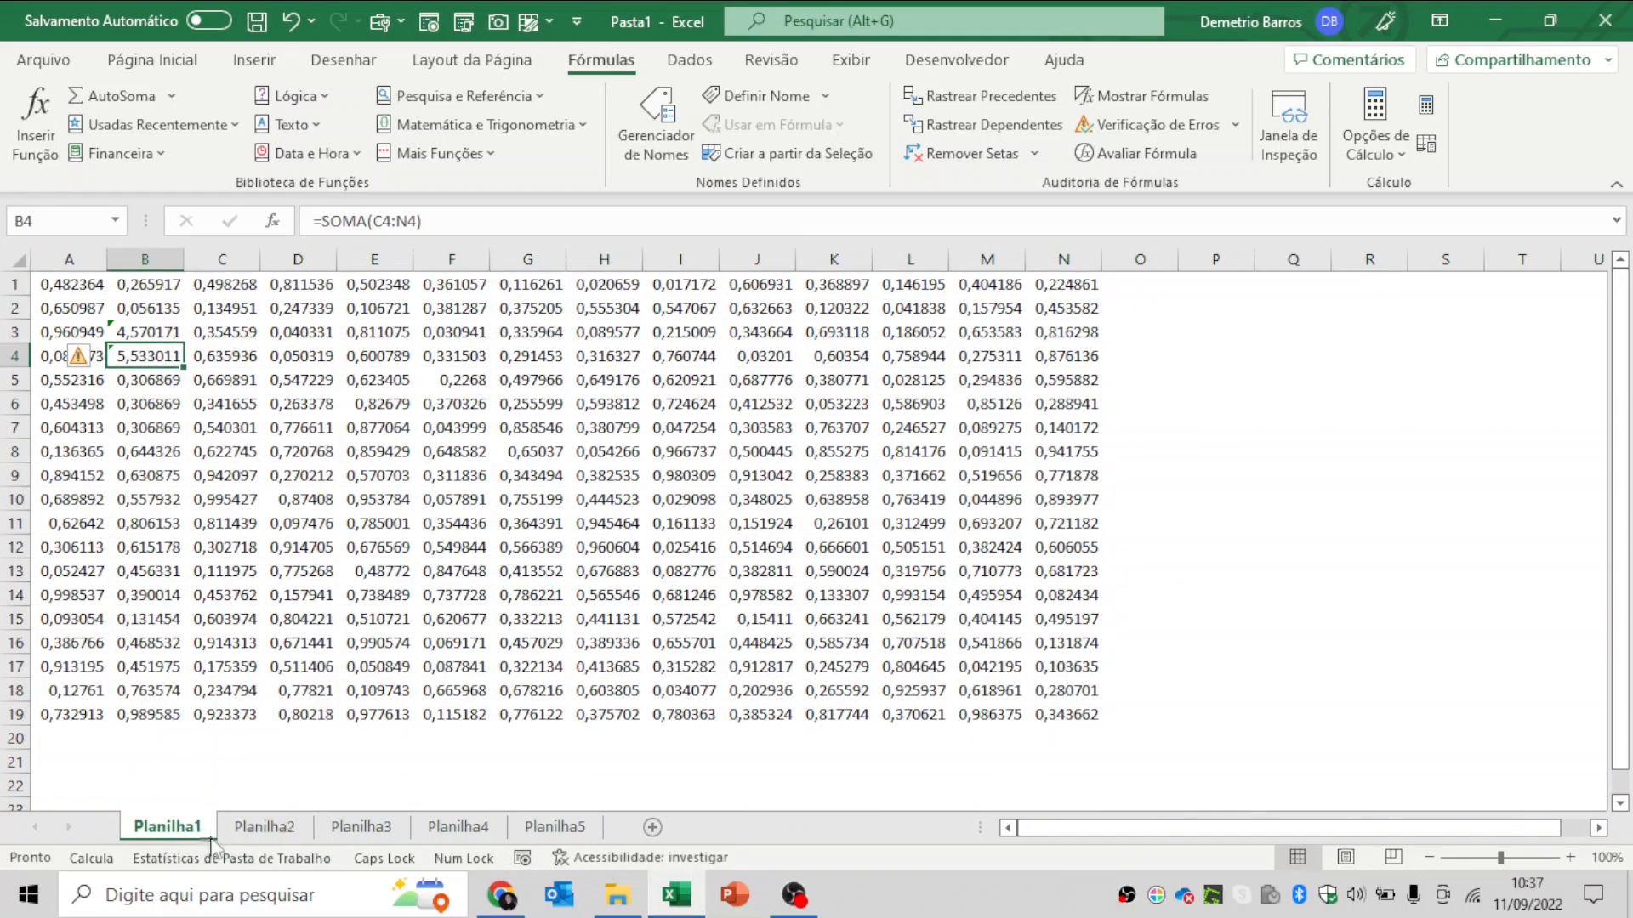
{"action": "left_click", "coordinate": [242, 858]}
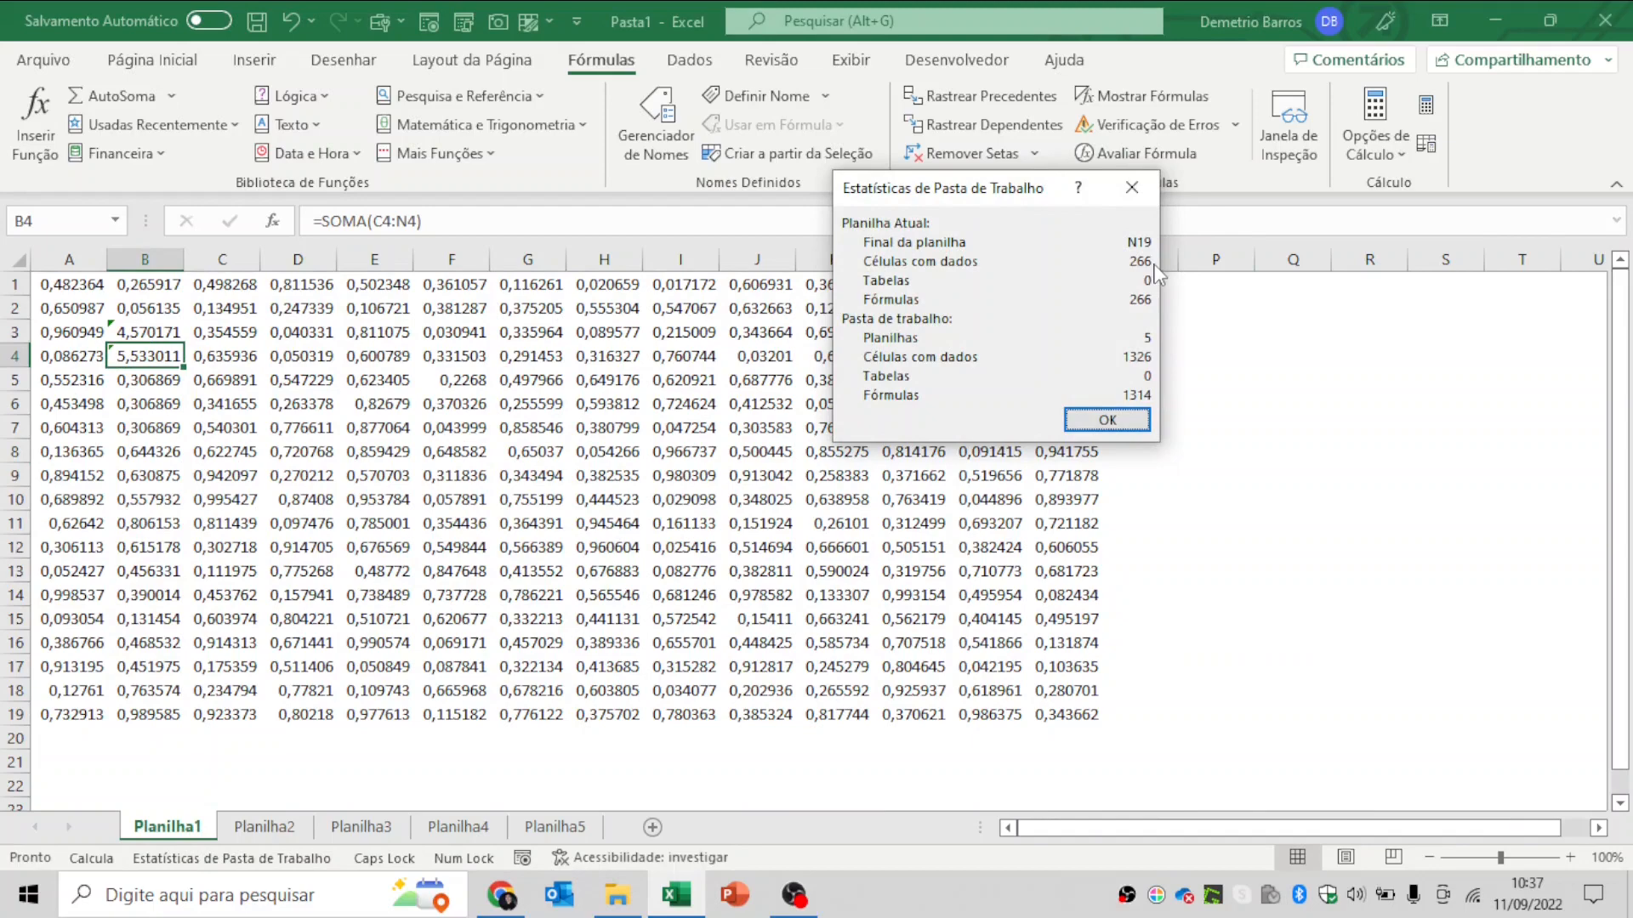
{"action": "left_click", "coordinate": [1107, 420]}
- Look through Planilha2, Planilha3, Planilha4 and Planilha5 in turn
{"action": "left_click", "coordinate": [264, 827]}
{"action": "left_click", "coordinate": [361, 826]}
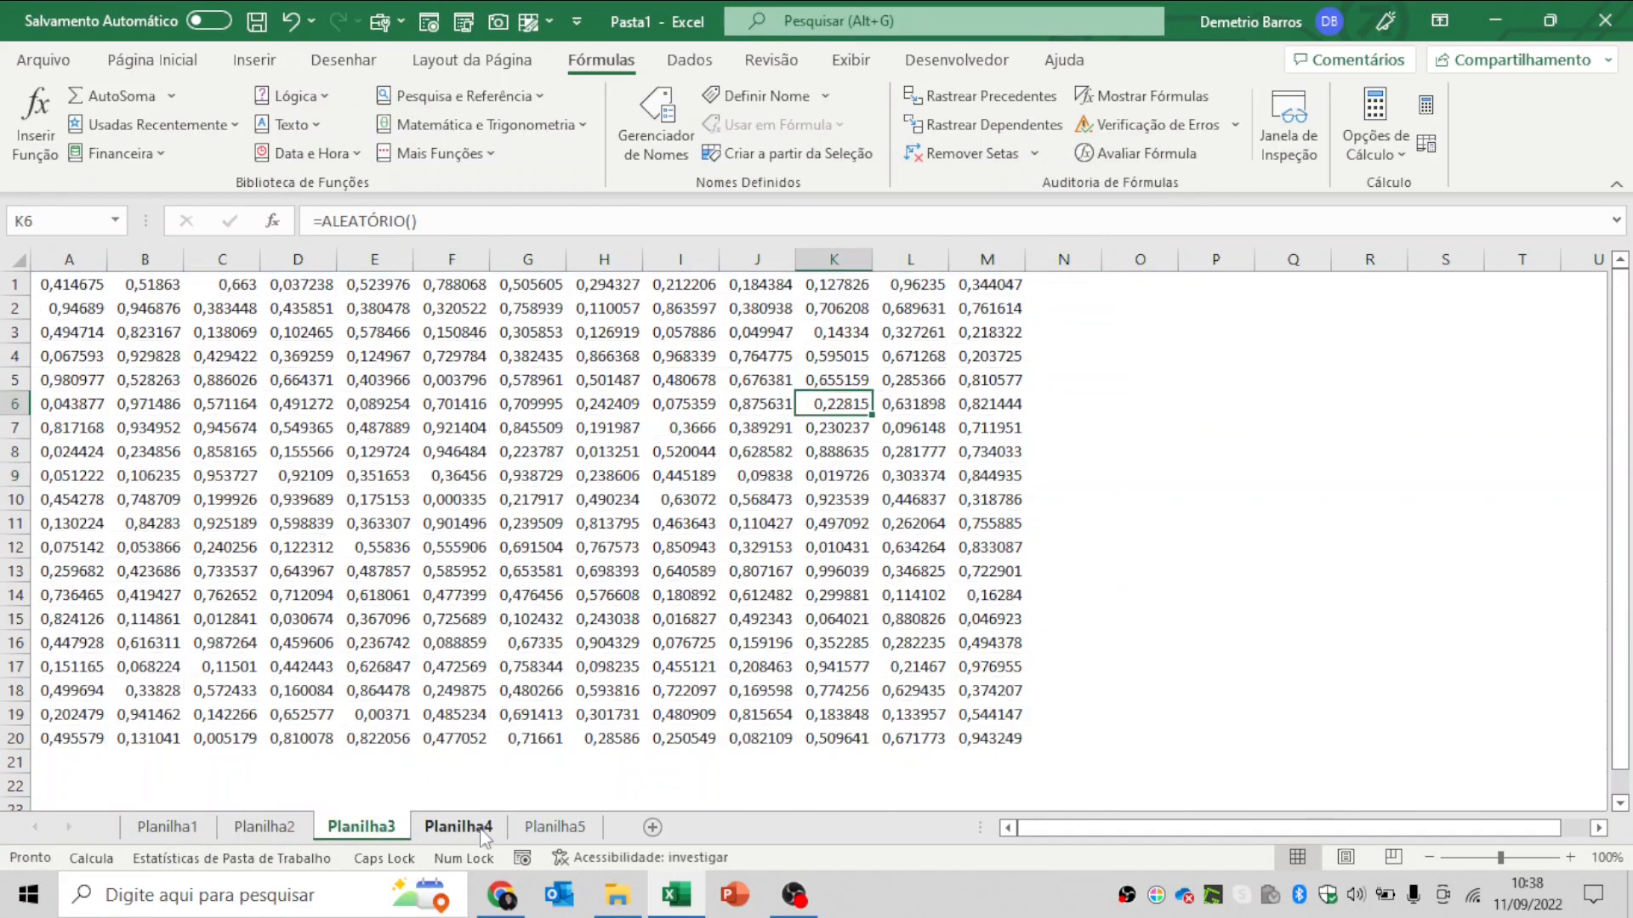
{"action": "left_click", "coordinate": [481, 831]}
{"action": "left_click", "coordinate": [554, 829]}
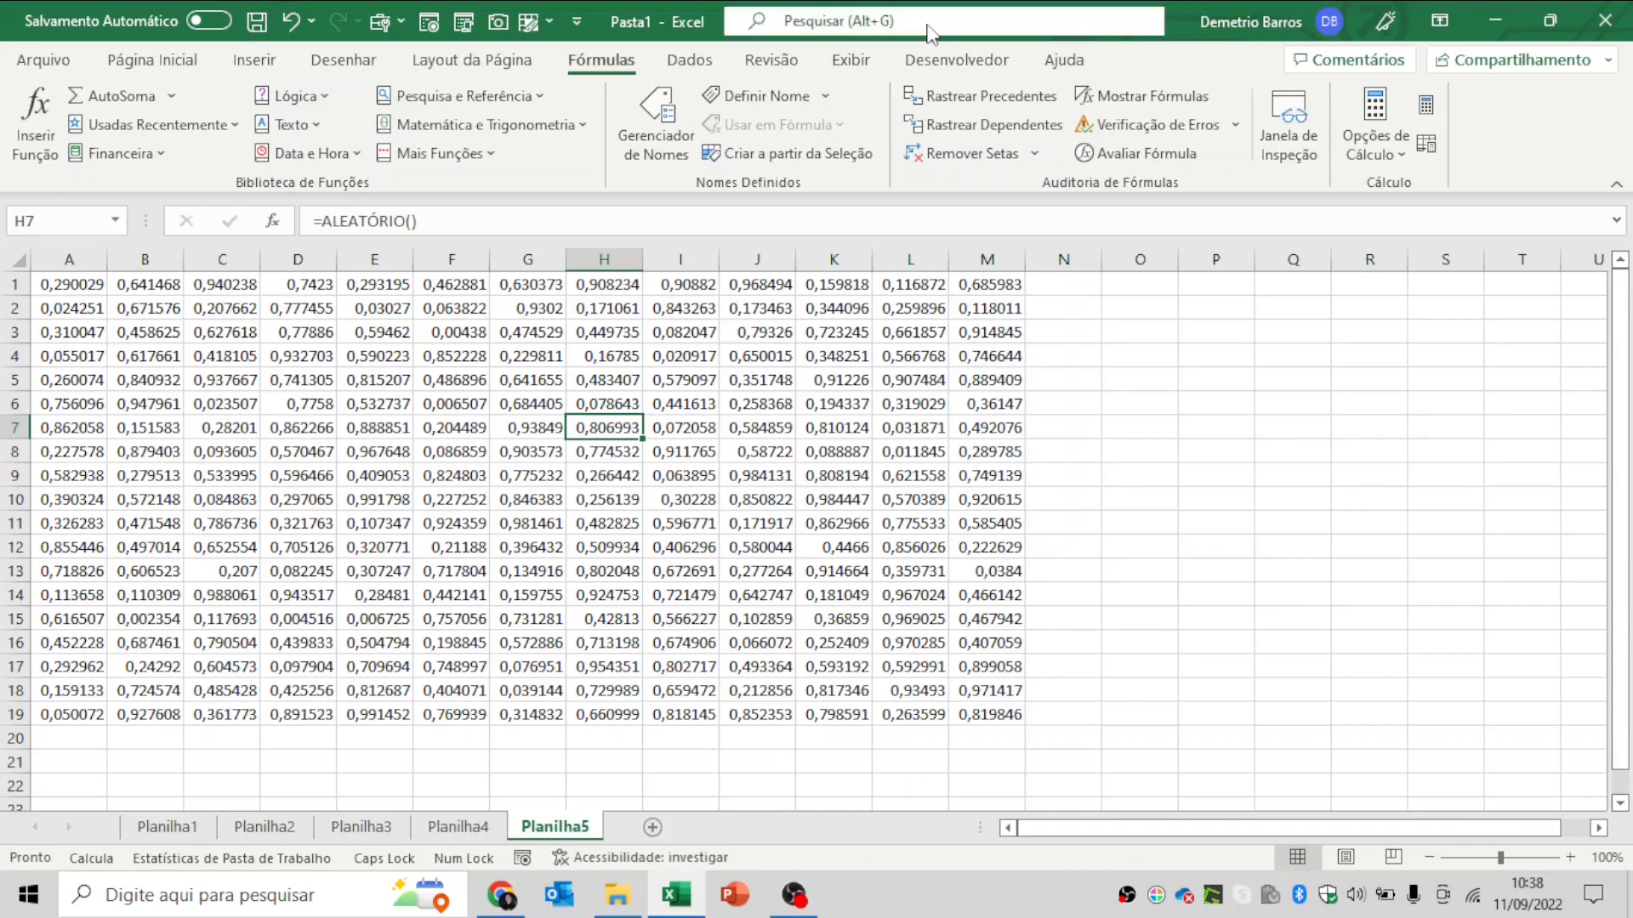
{"action": "left_click", "coordinate": [733, 424]}
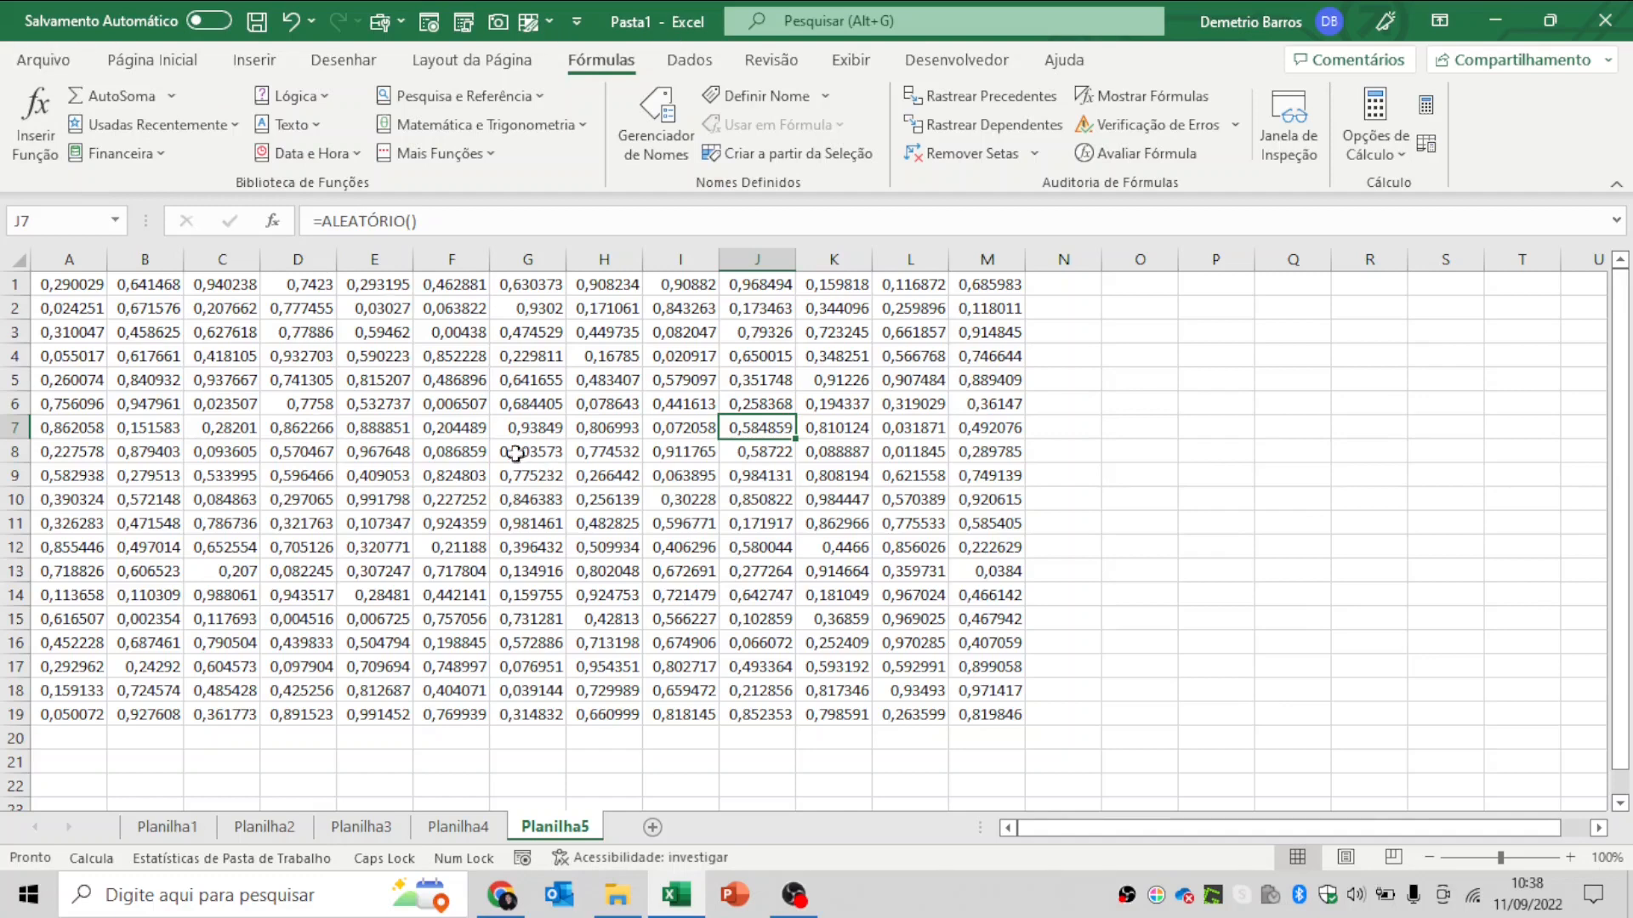
- Save the workbook in the Documents folder as Pasta1.xlsb, using the Excel Binary Workbook file type
{"action": "left_click", "coordinate": [34, 63]}
{"action": "left_click", "coordinate": [102, 374]}
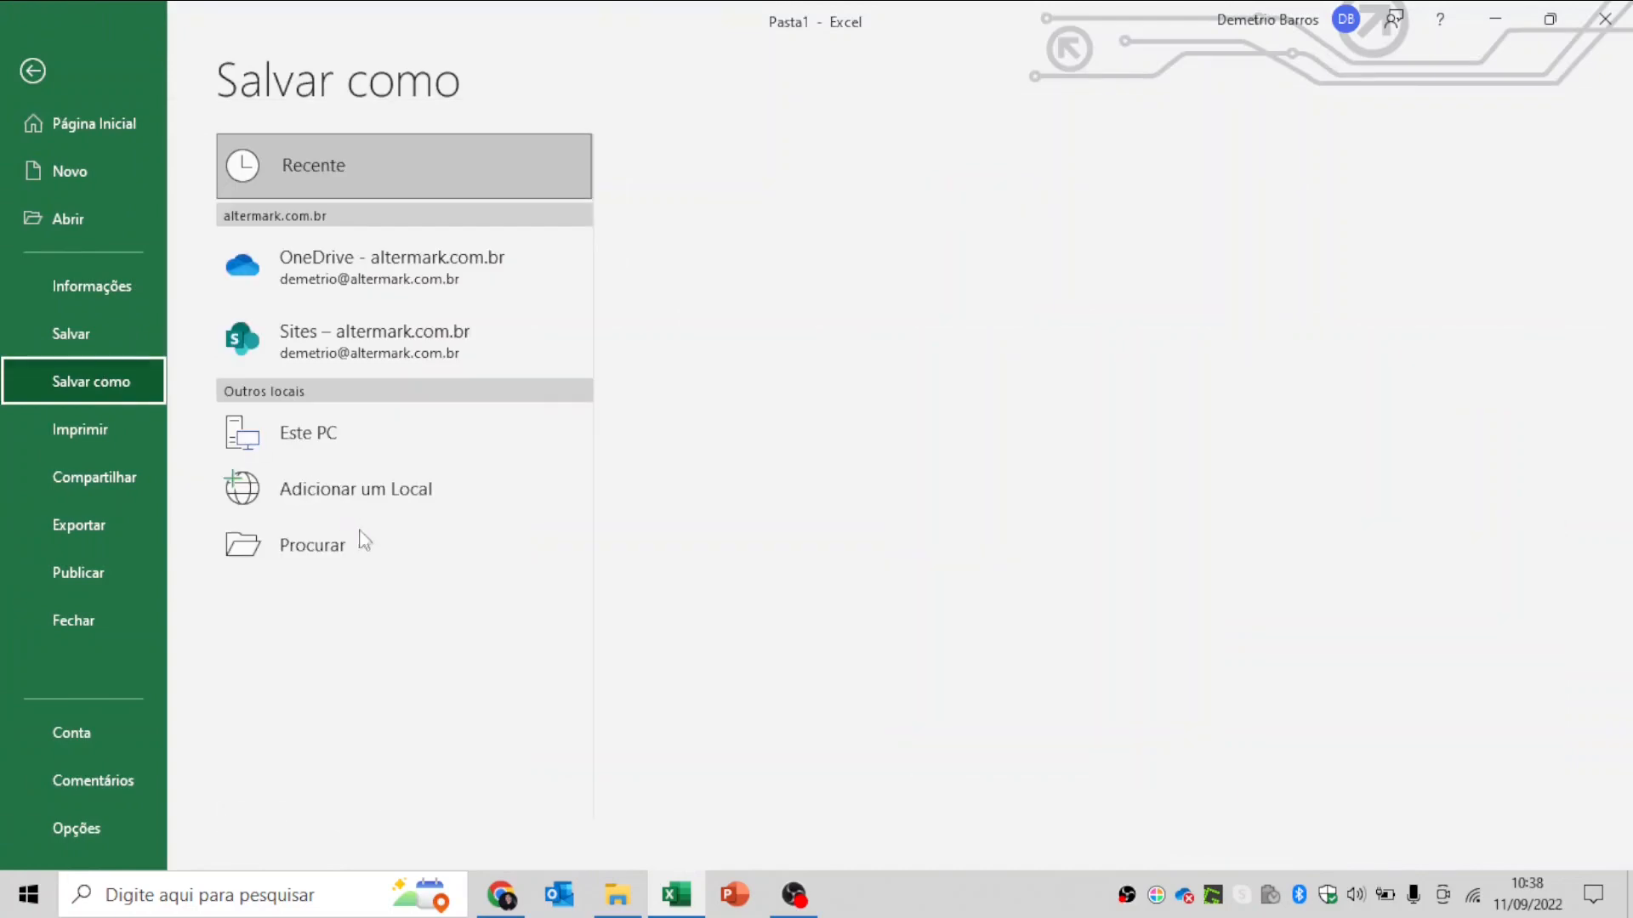
{"action": "left_click", "coordinate": [360, 534]}
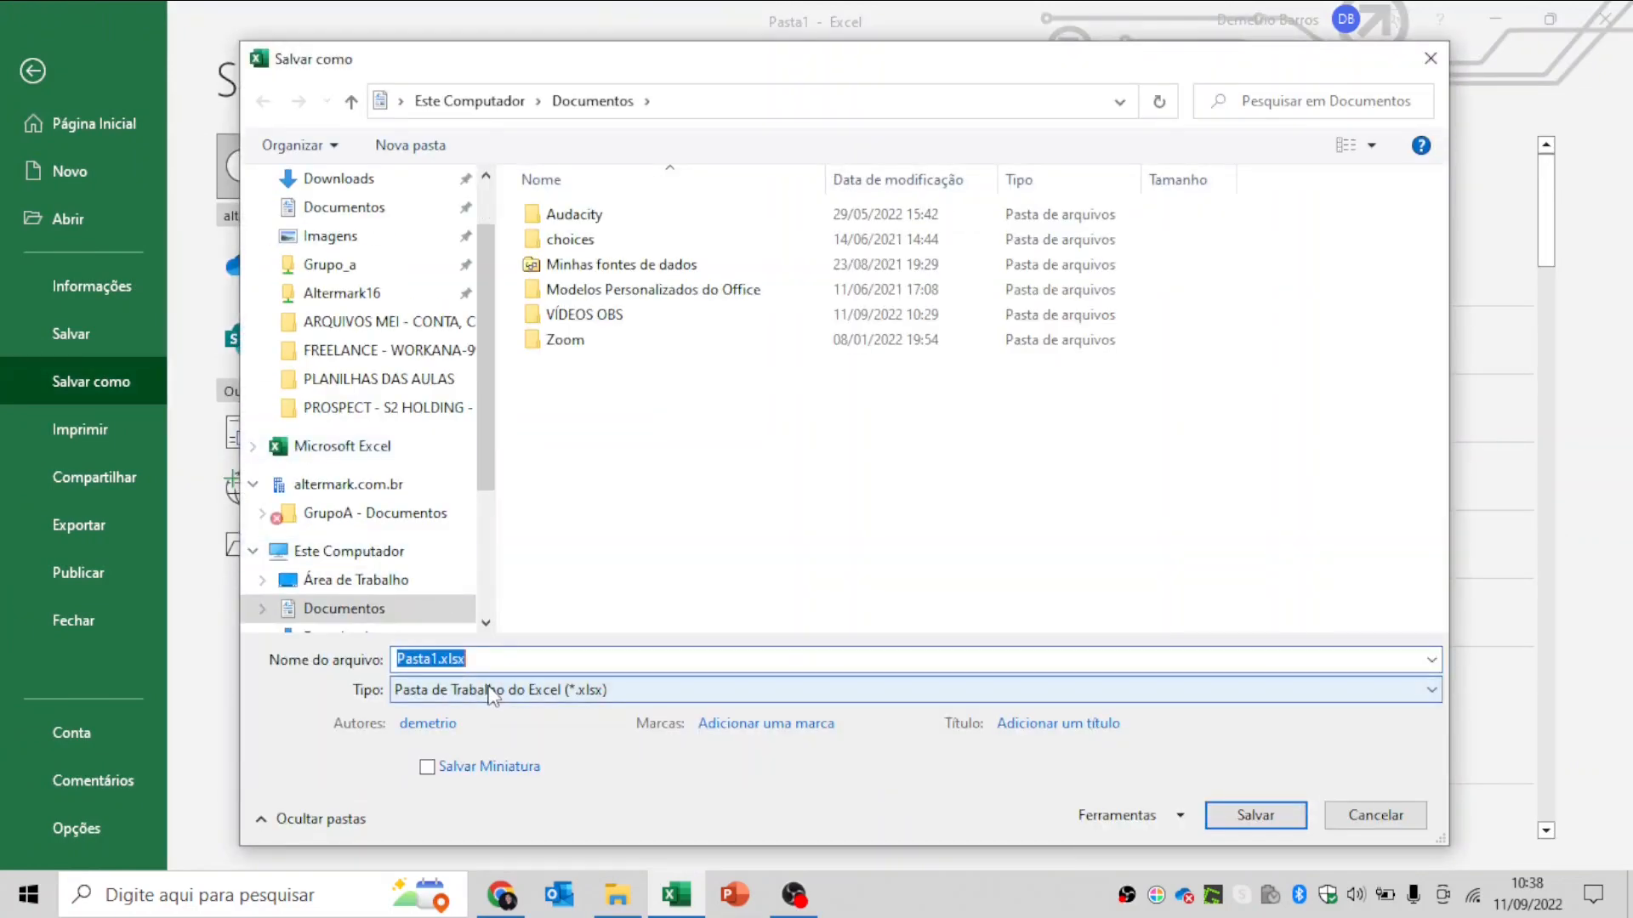
{"action": "left_click", "coordinate": [554, 695]}
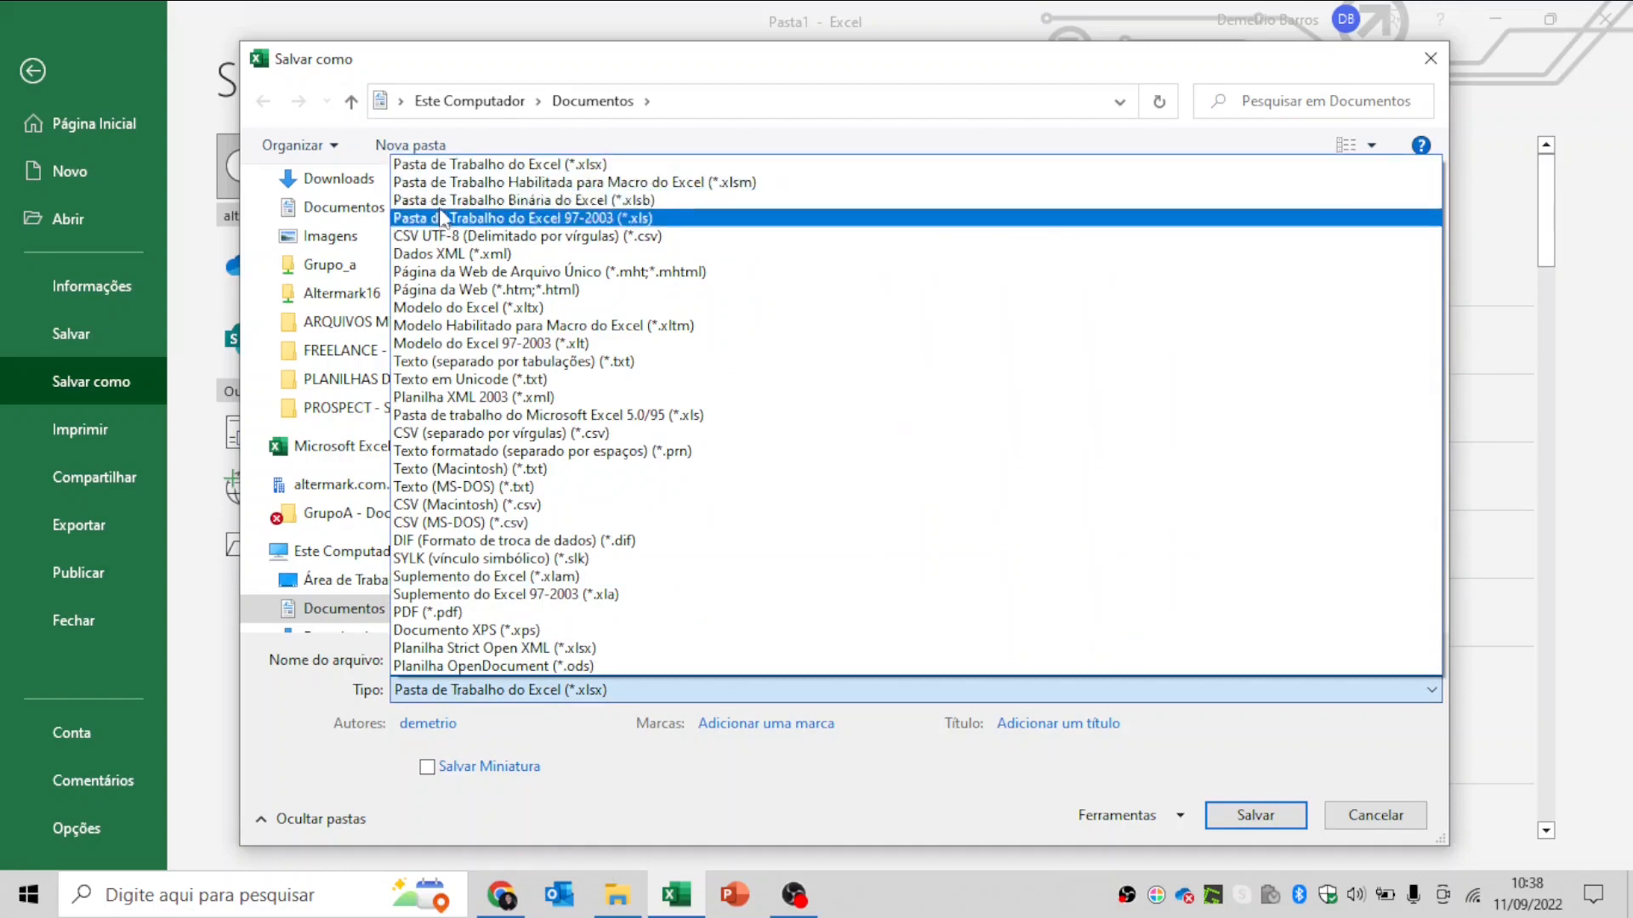
{"action": "left_click", "coordinate": [519, 201]}
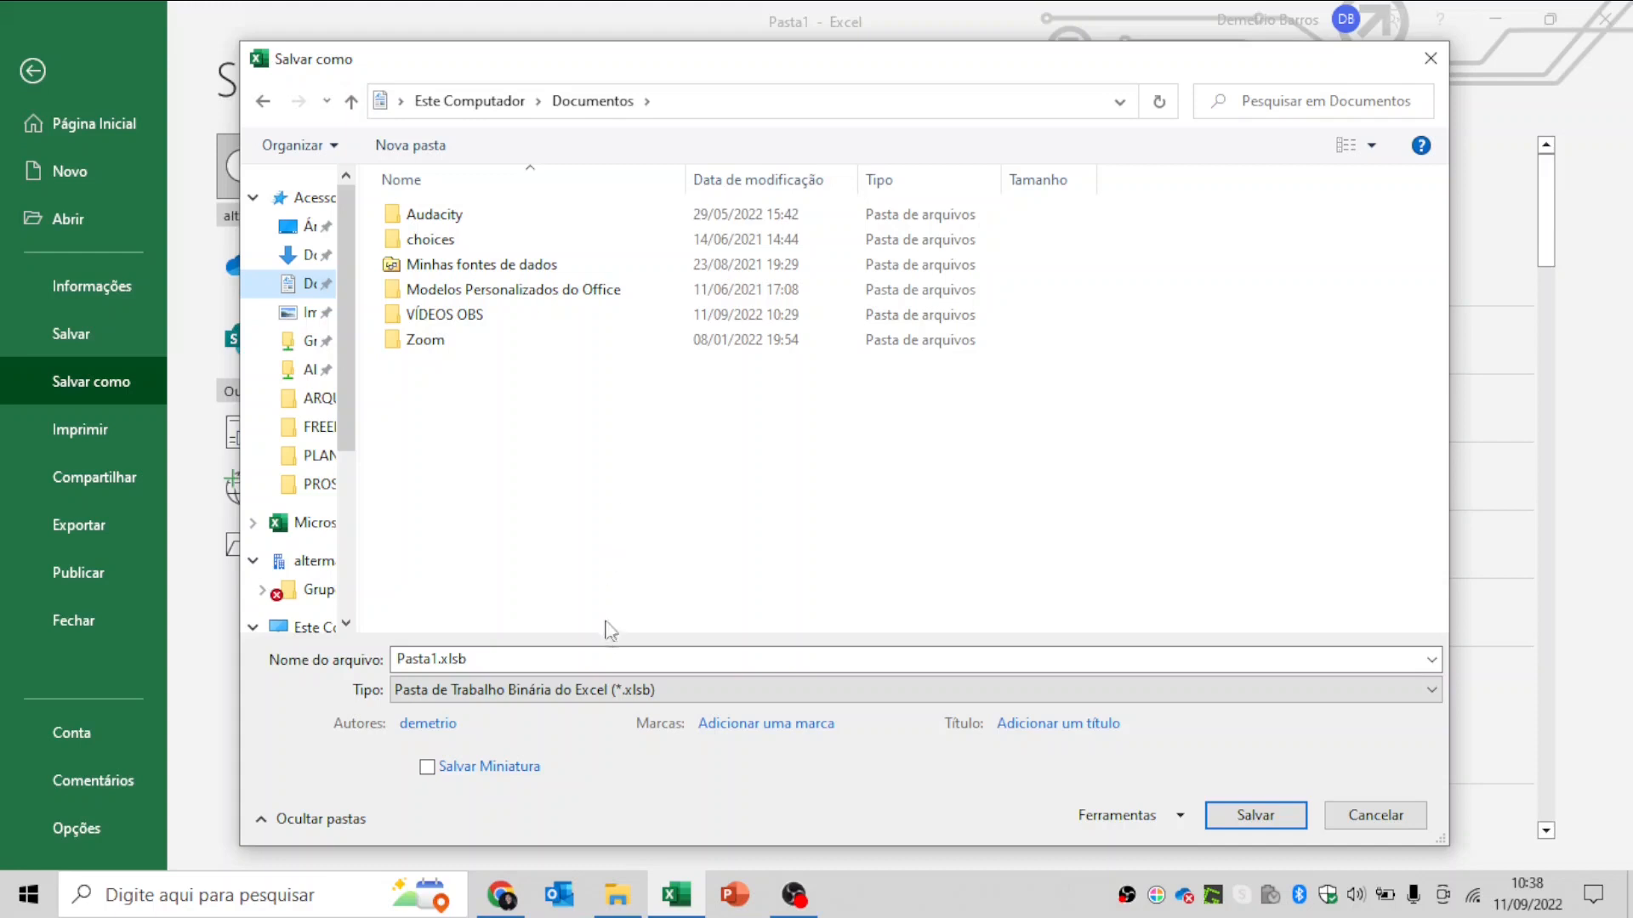
{"action": "left_click", "coordinate": [617, 689]}
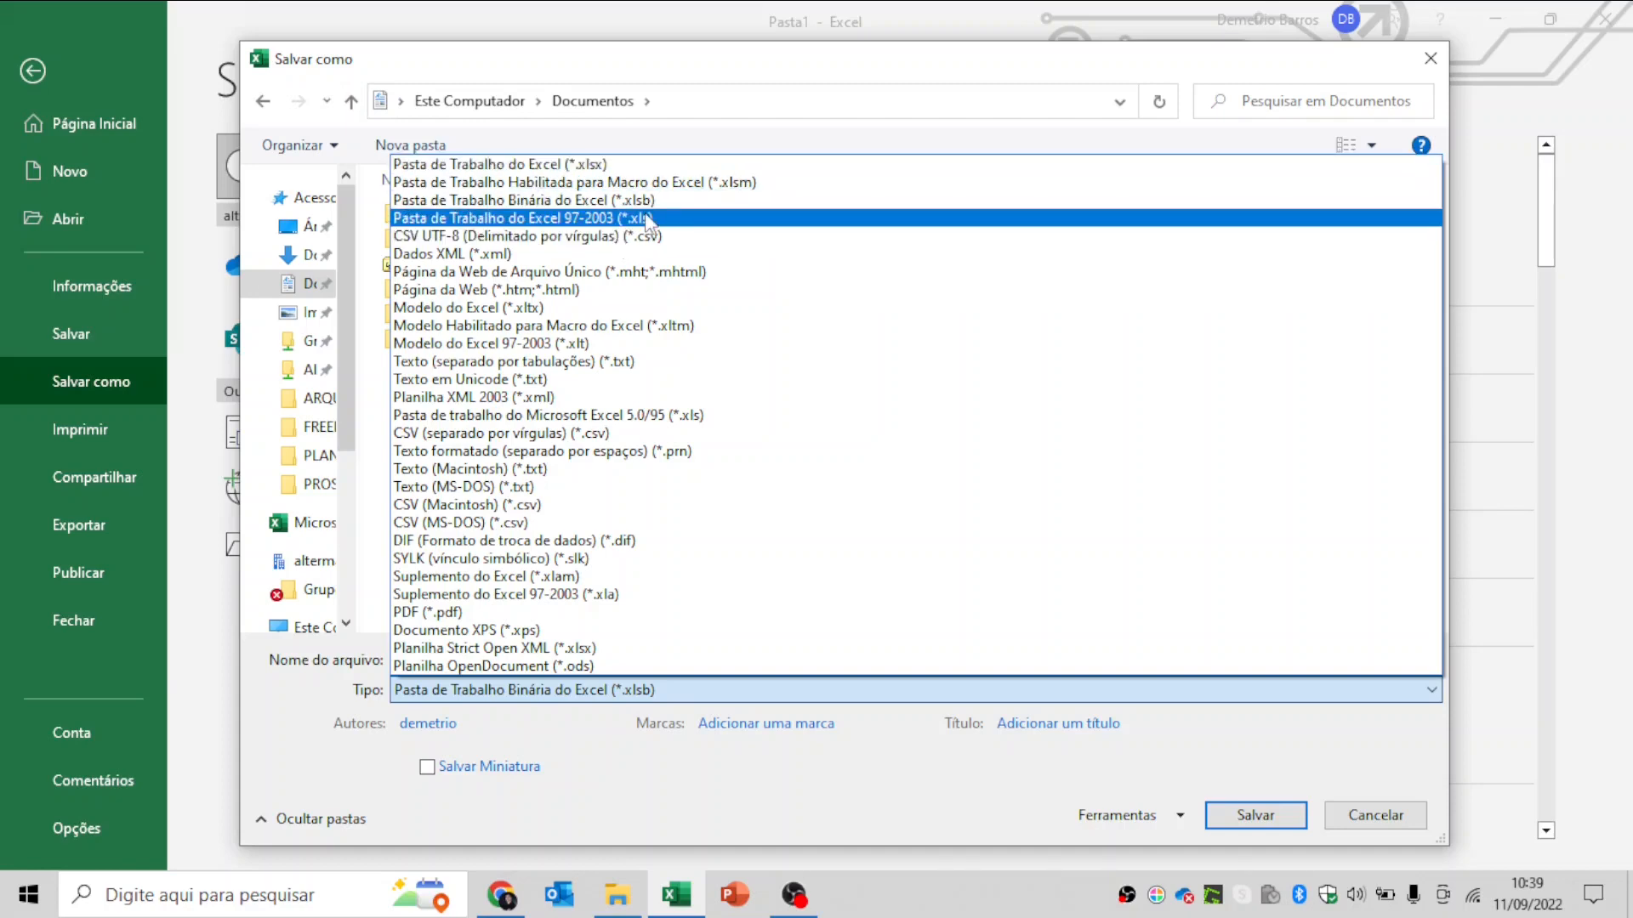
{"action": "left_click", "coordinate": [528, 200]}
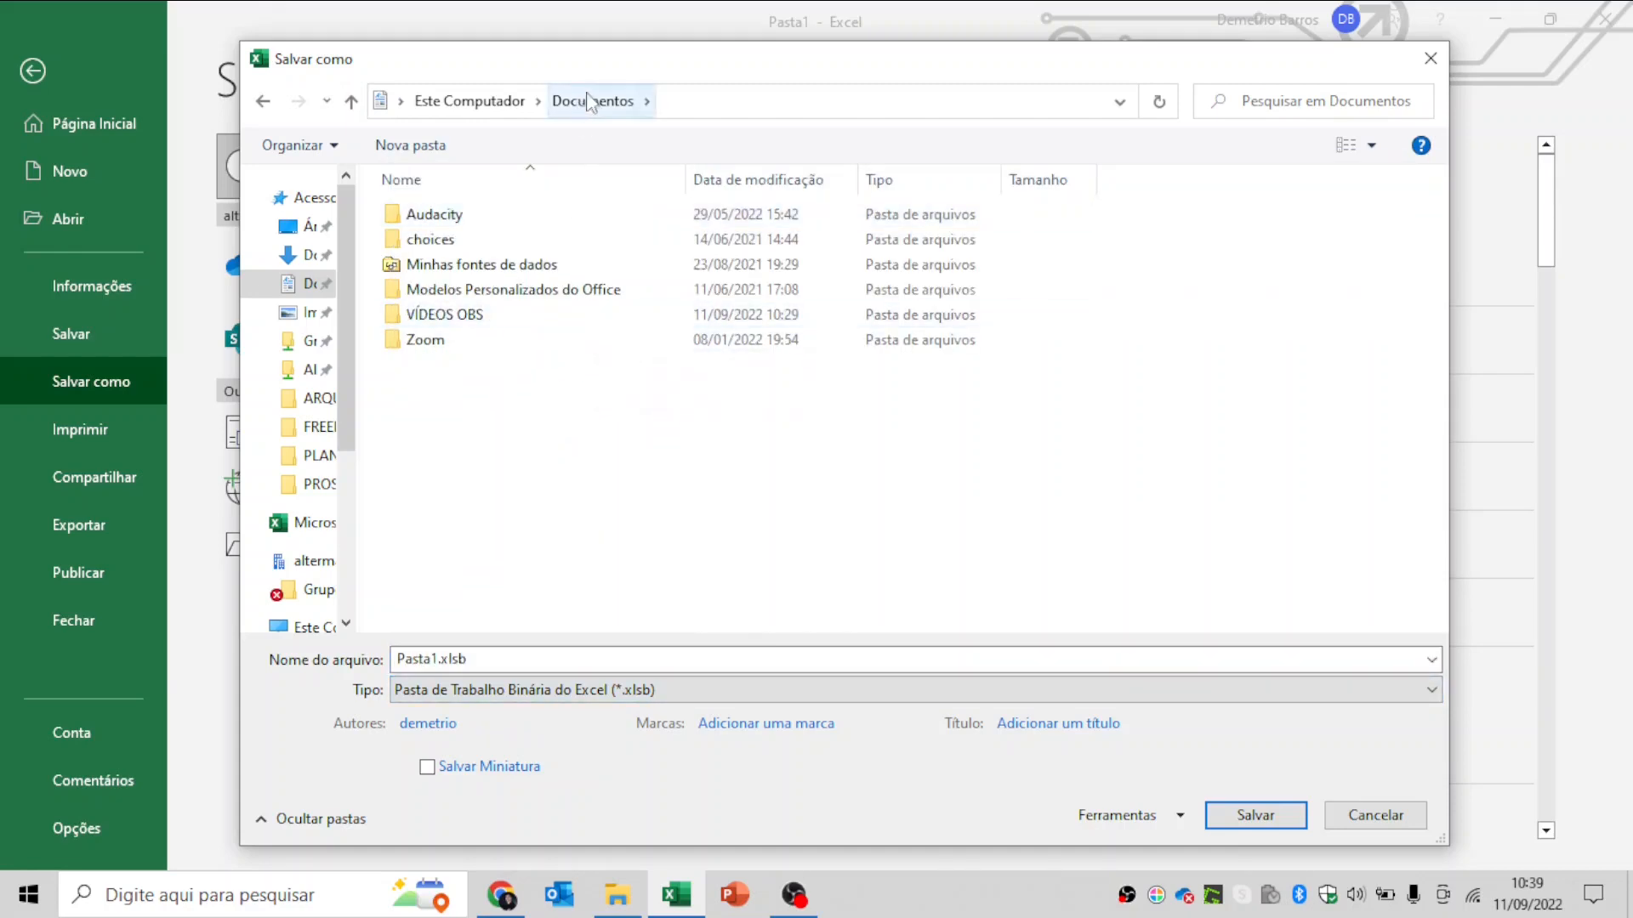
{"action": "left_click", "coordinate": [1247, 814]}
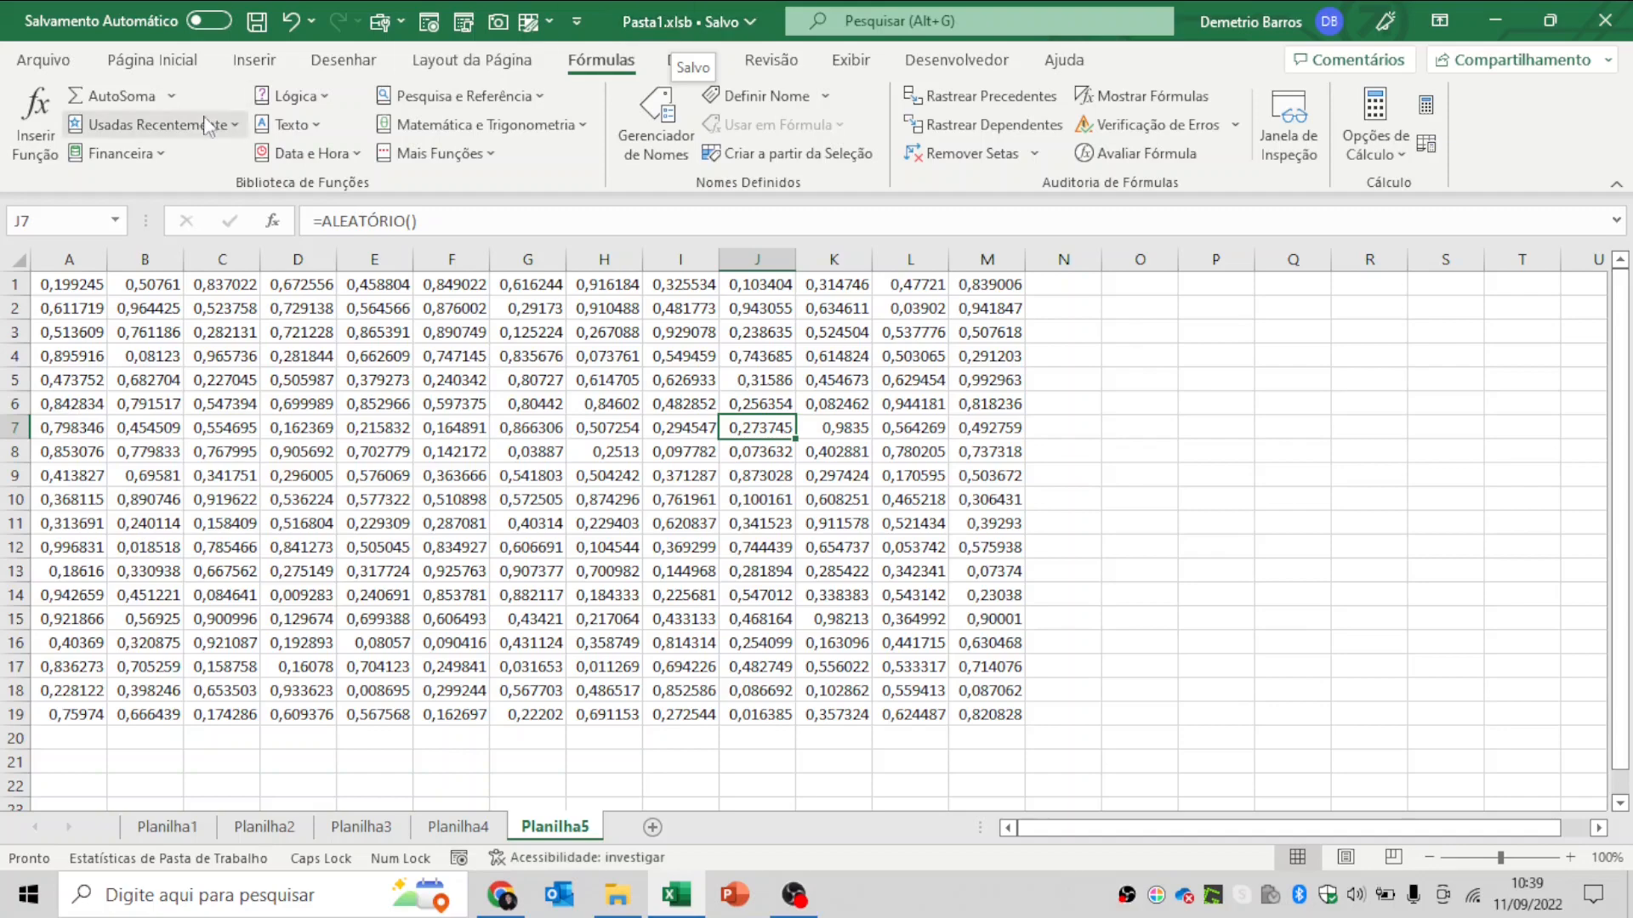
- Look through Planilha4, Planilha3, Planilha2 and Planilha1 in turn
{"action": "left_click", "coordinate": [152, 60]}
{"action": "left_click", "coordinate": [447, 829]}
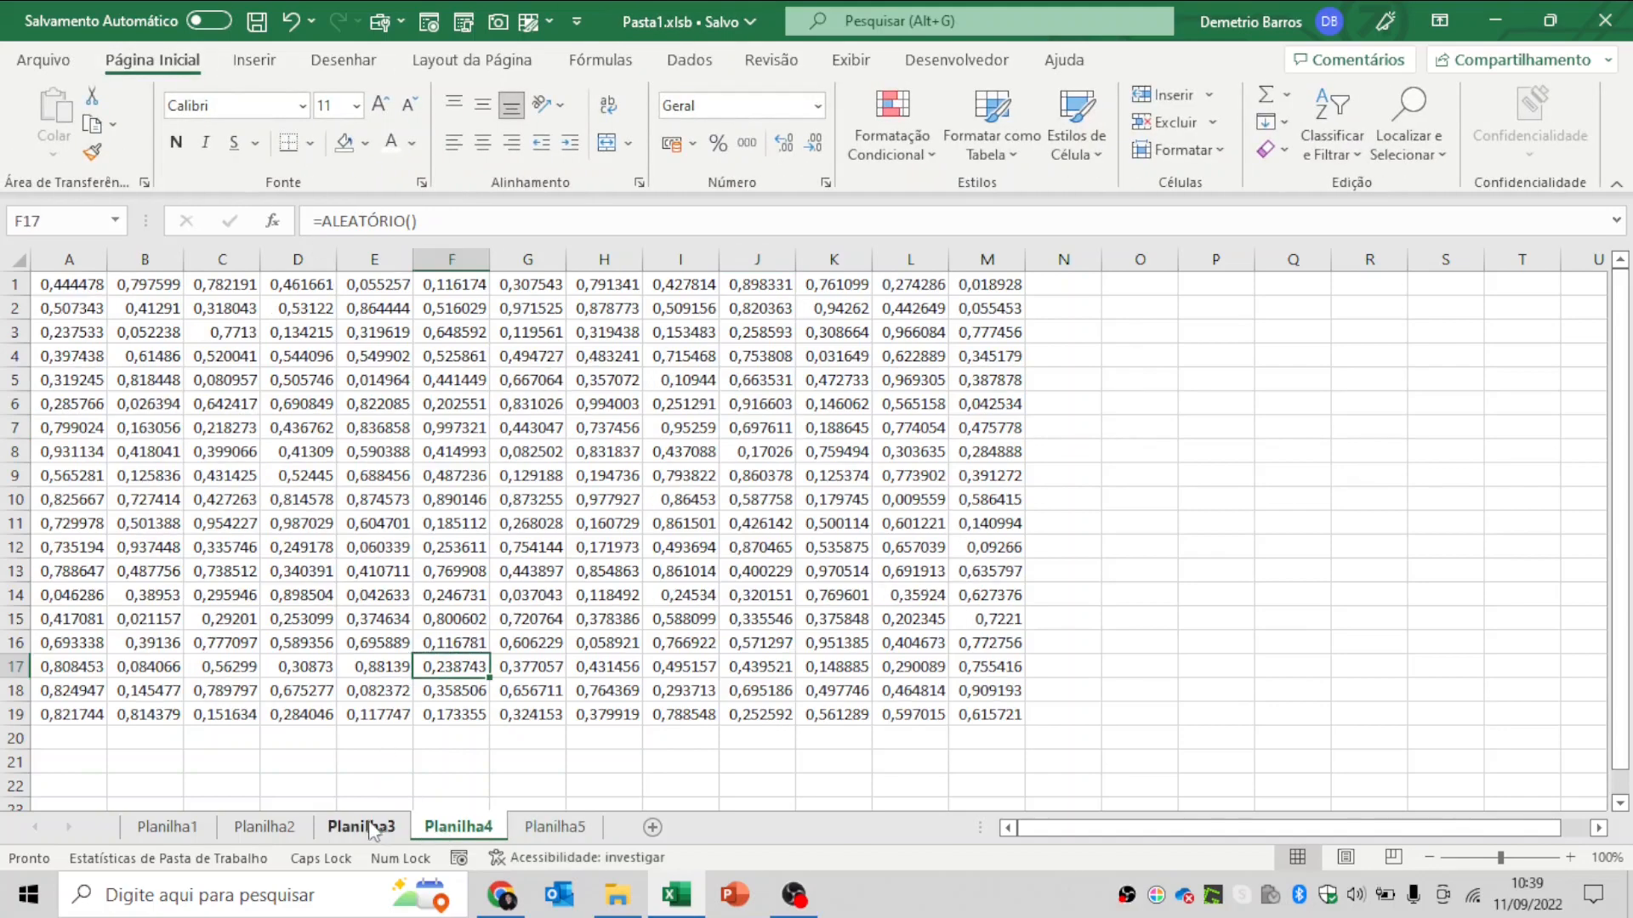
{"action": "left_click", "coordinate": [367, 829]}
{"action": "left_click", "coordinate": [245, 829]}
{"action": "left_click", "coordinate": [162, 829]}
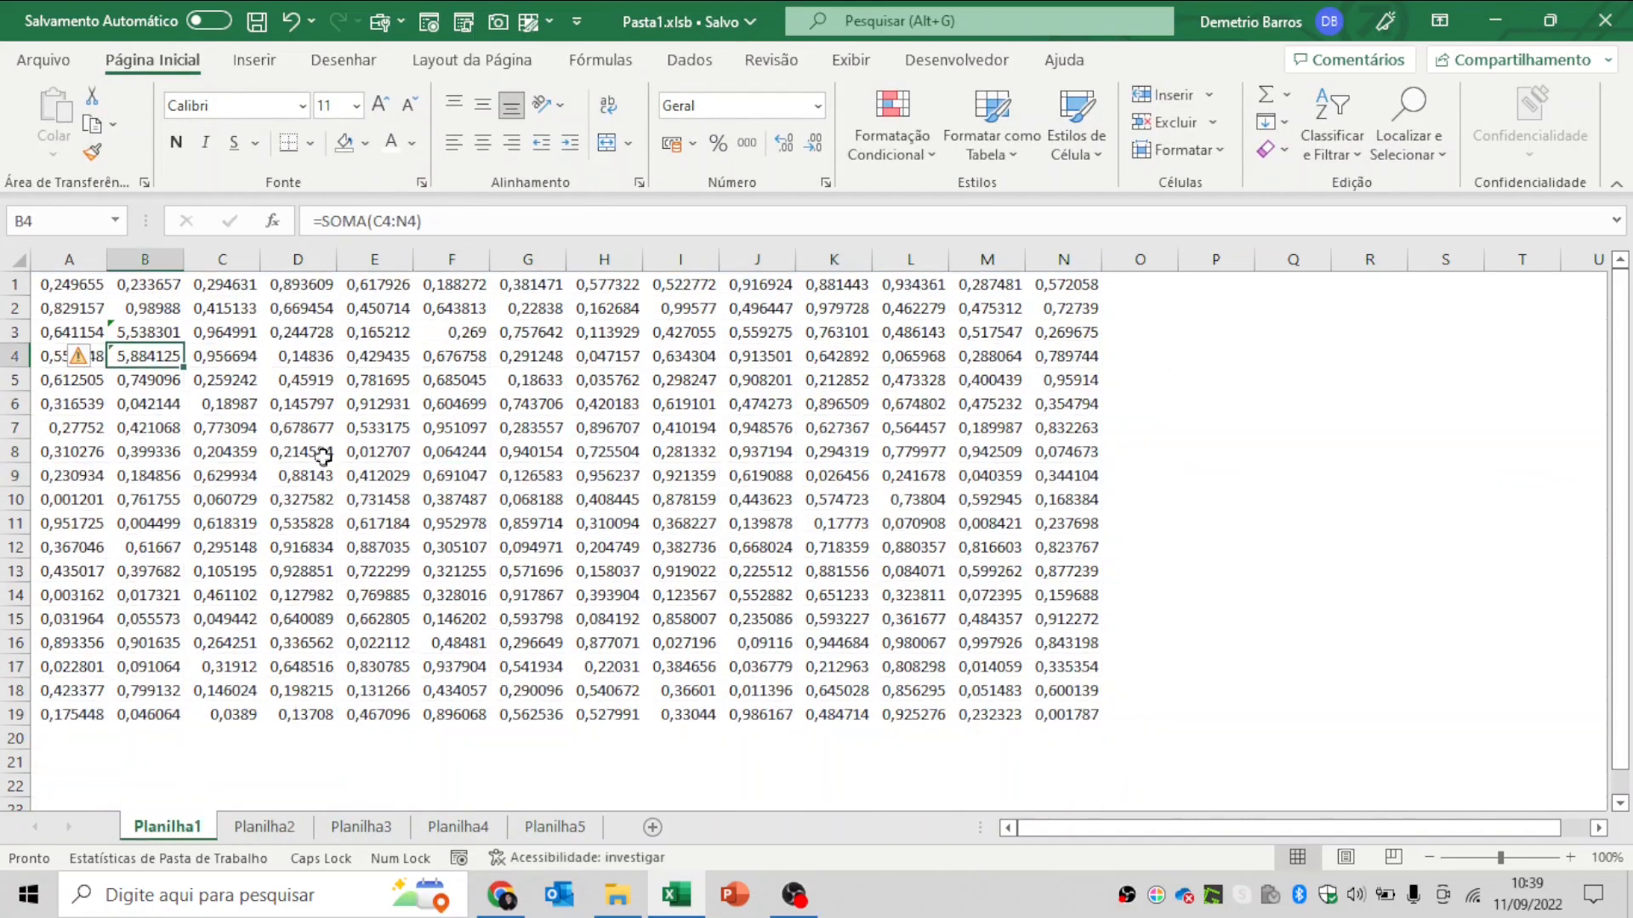
{"action": "left_click", "coordinate": [225, 335]}
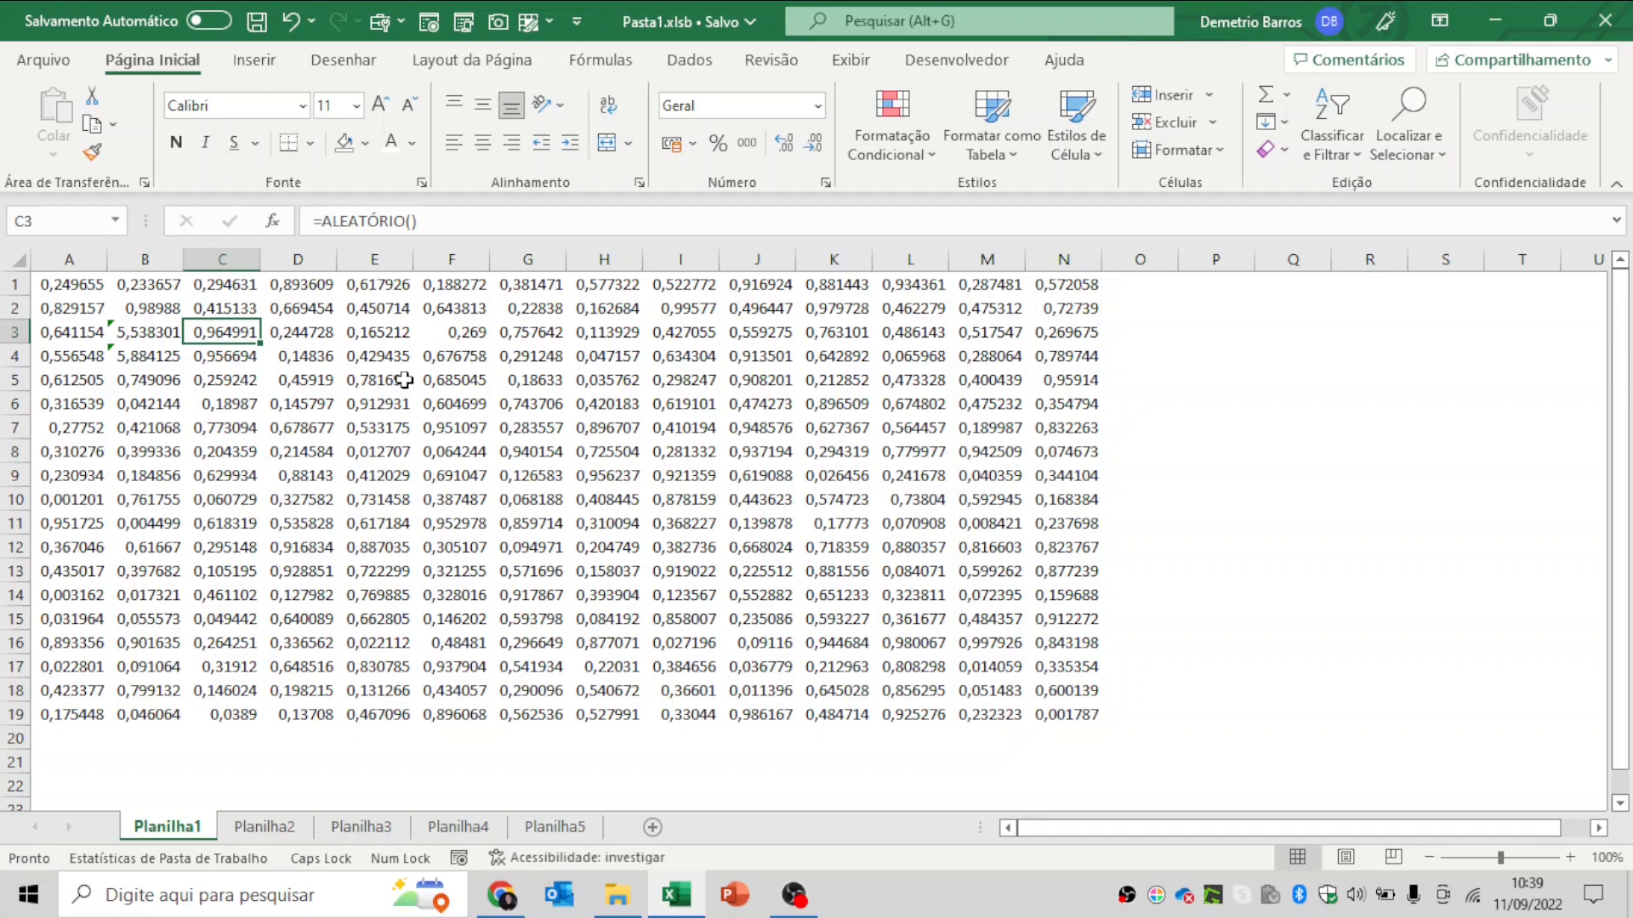
- Apply a white fill to the whole of Planilha1 and set it back to No Fill
{"action": "key", "text": "ctrl+Home"}
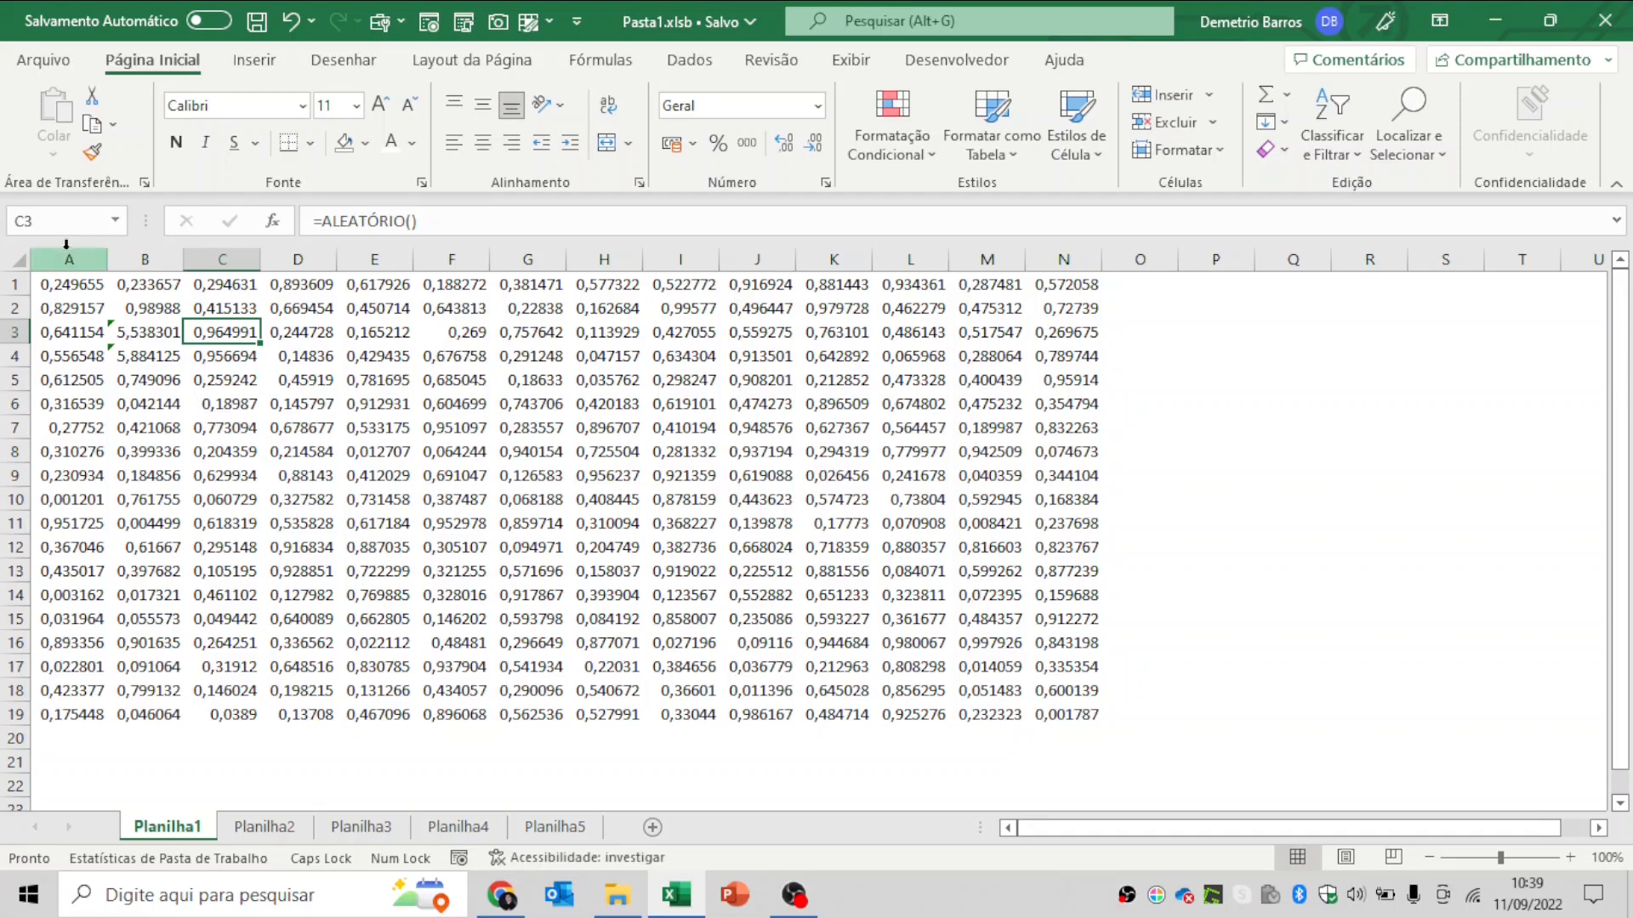
{"action": "key", "text": "ctrl+a"}
{"action": "left_click", "coordinate": [358, 146]}
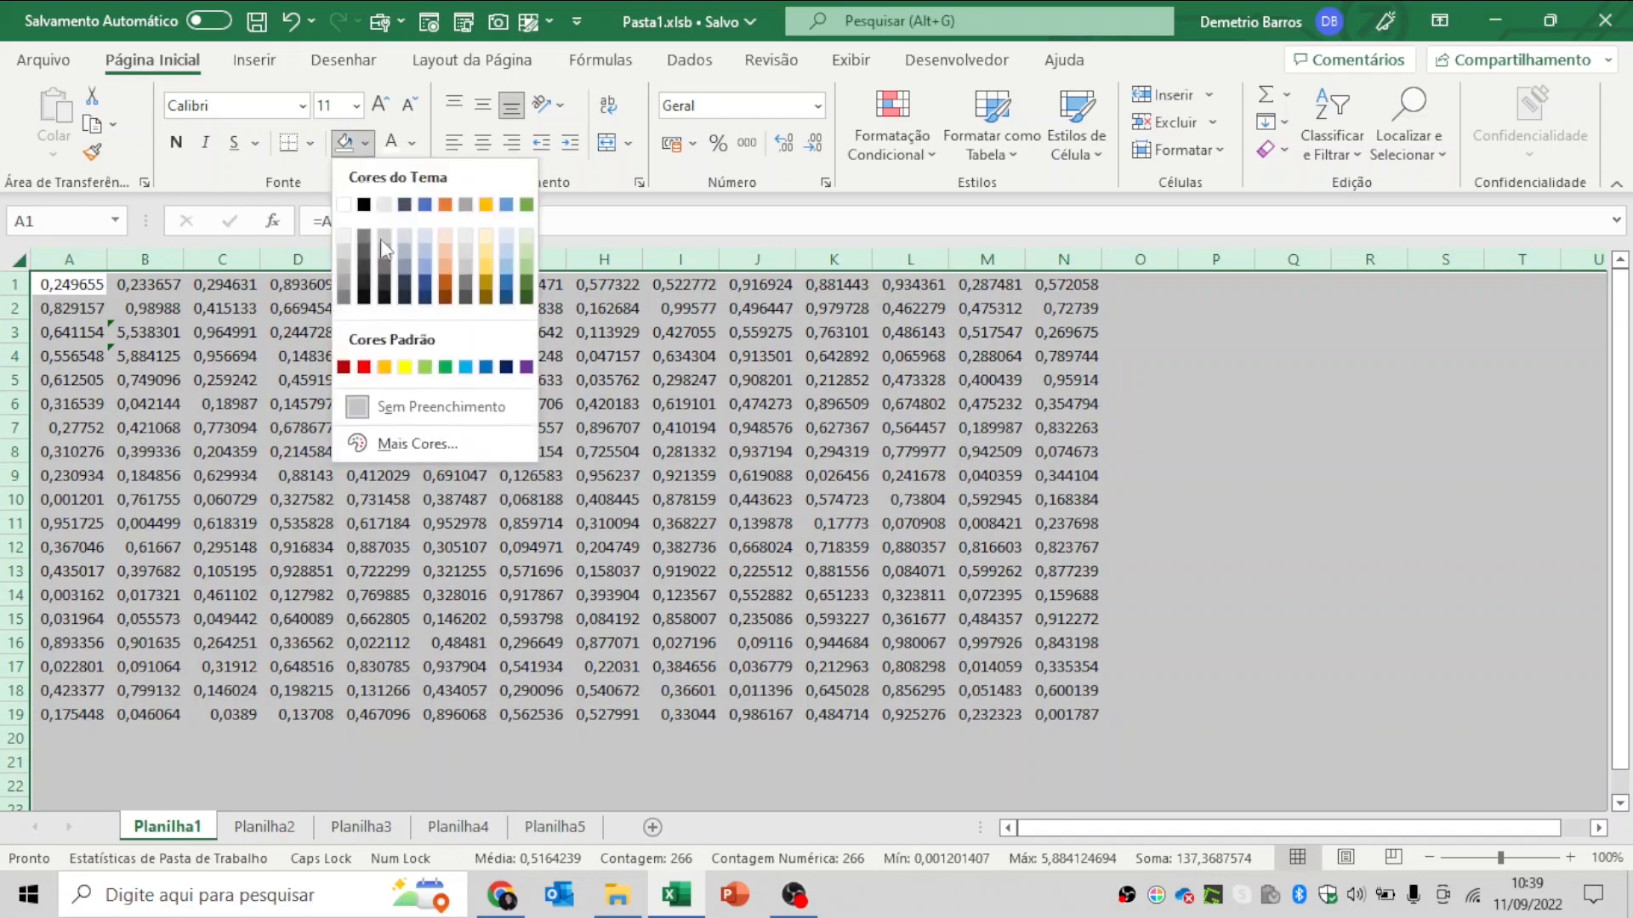
{"action": "left_click", "coordinate": [343, 205]}
{"action": "left_click", "coordinate": [365, 144]}
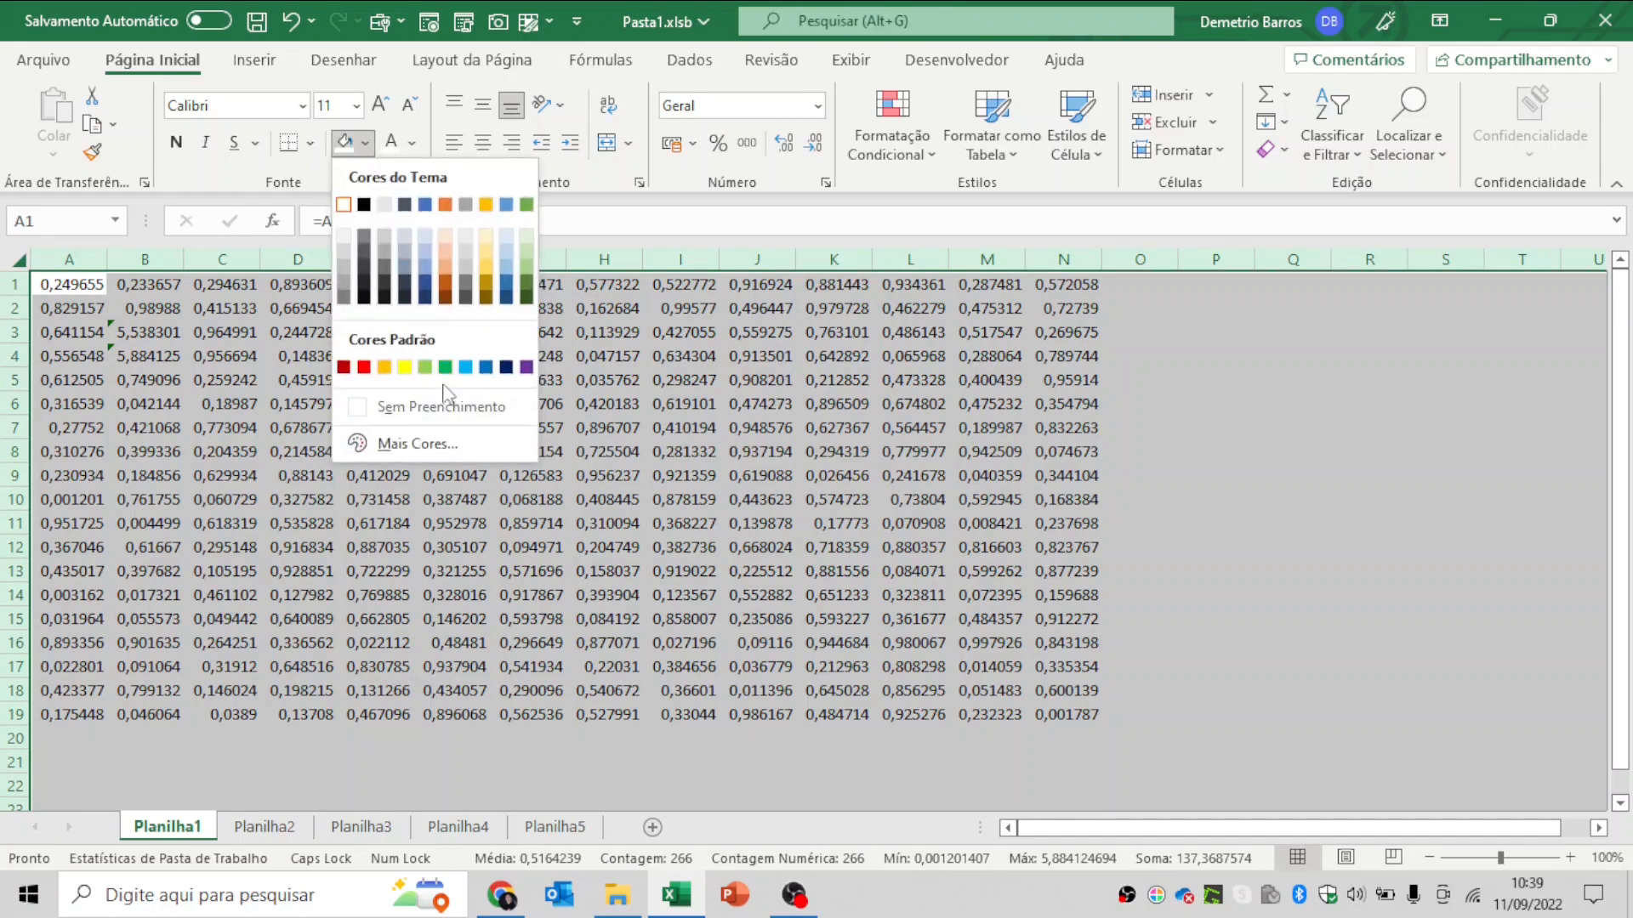
{"action": "left_click", "coordinate": [441, 406]}
- Show the gridlines on Planilha1, hide them again and clear the whole-sheet selection
{"action": "left_click", "coordinate": [850, 59]}
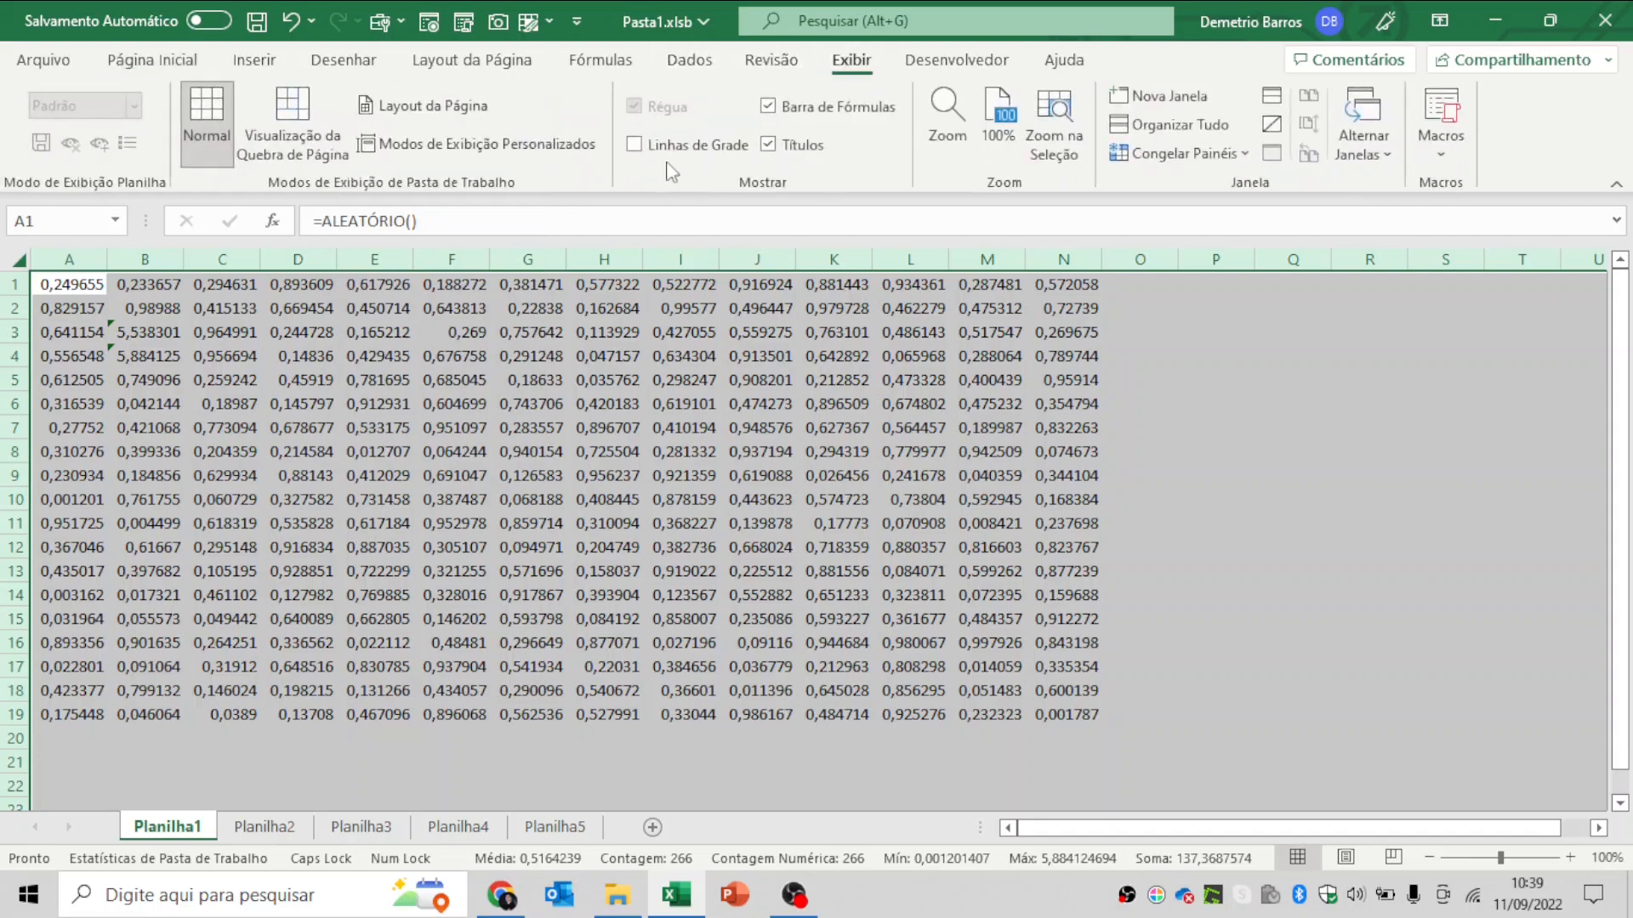
{"action": "left_click", "coordinate": [633, 145]}
{"action": "left_click", "coordinate": [645, 144]}
{"action": "left_click", "coordinate": [600, 428]}
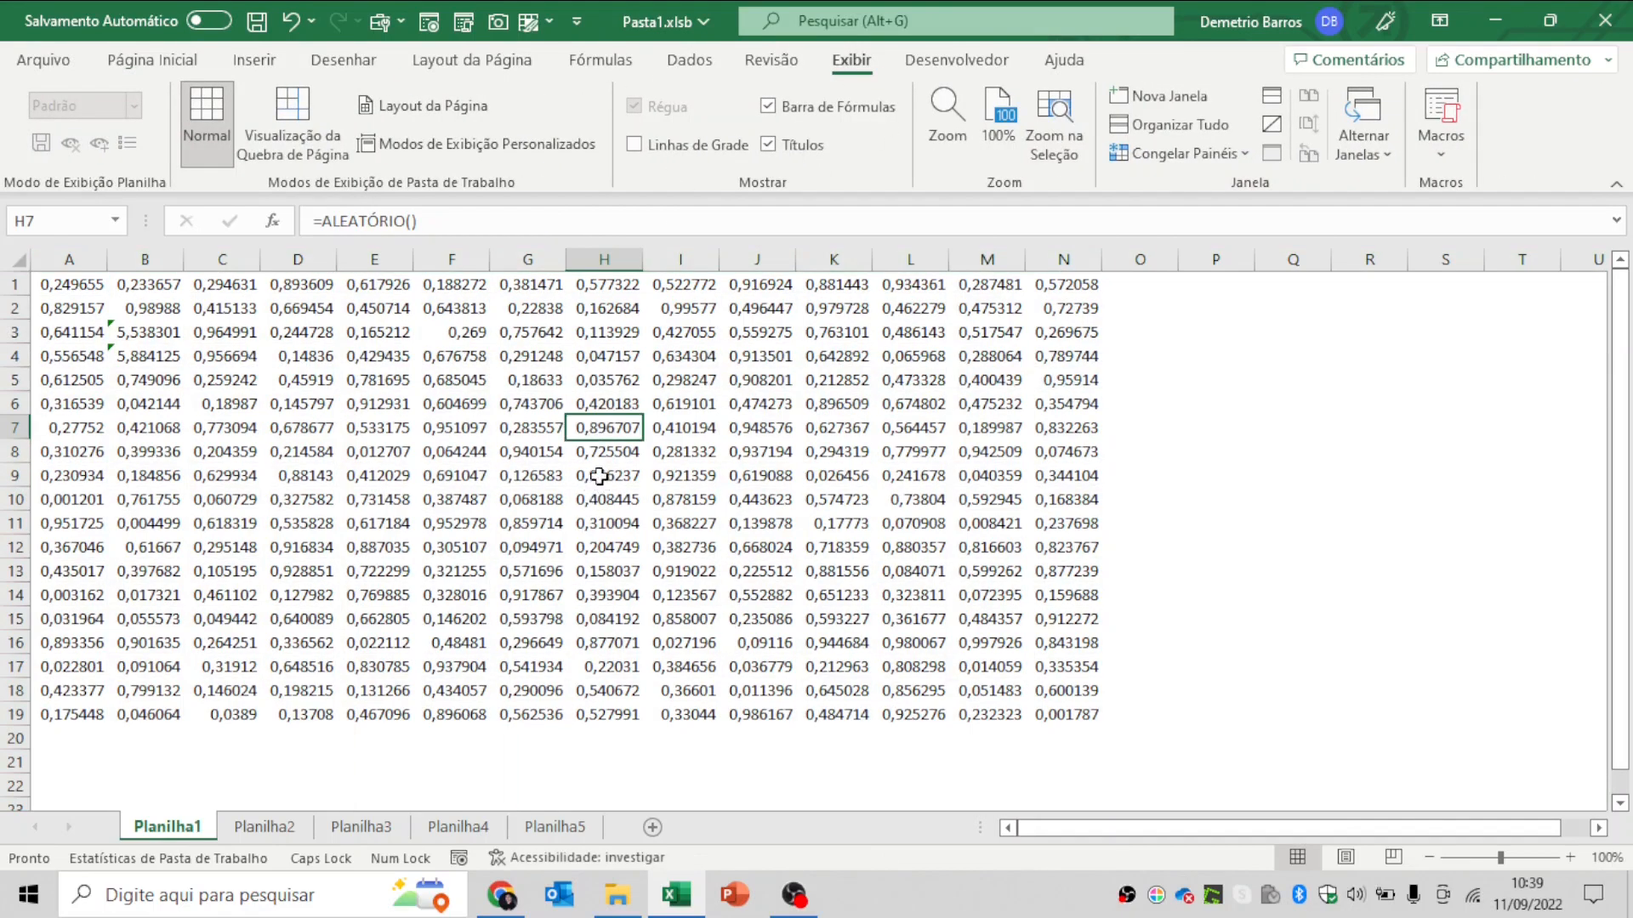
- Choose Manual as the workbook's calculation option while on Planilha1
{"action": "left_click", "coordinate": [600, 60]}
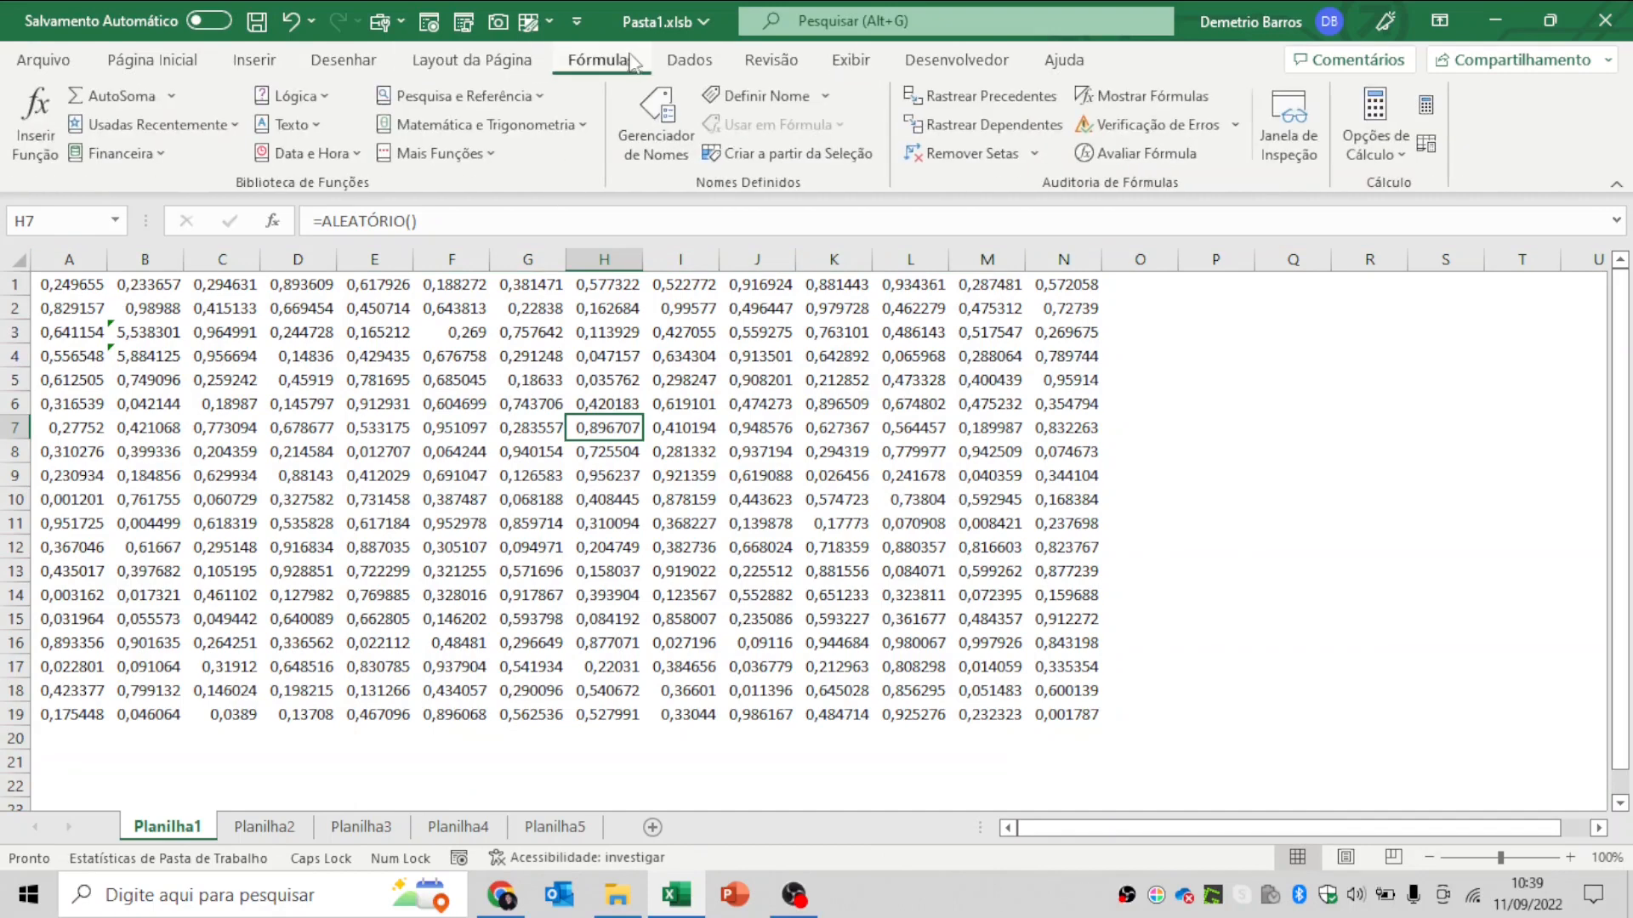
{"action": "left_click", "coordinate": [1398, 156]}
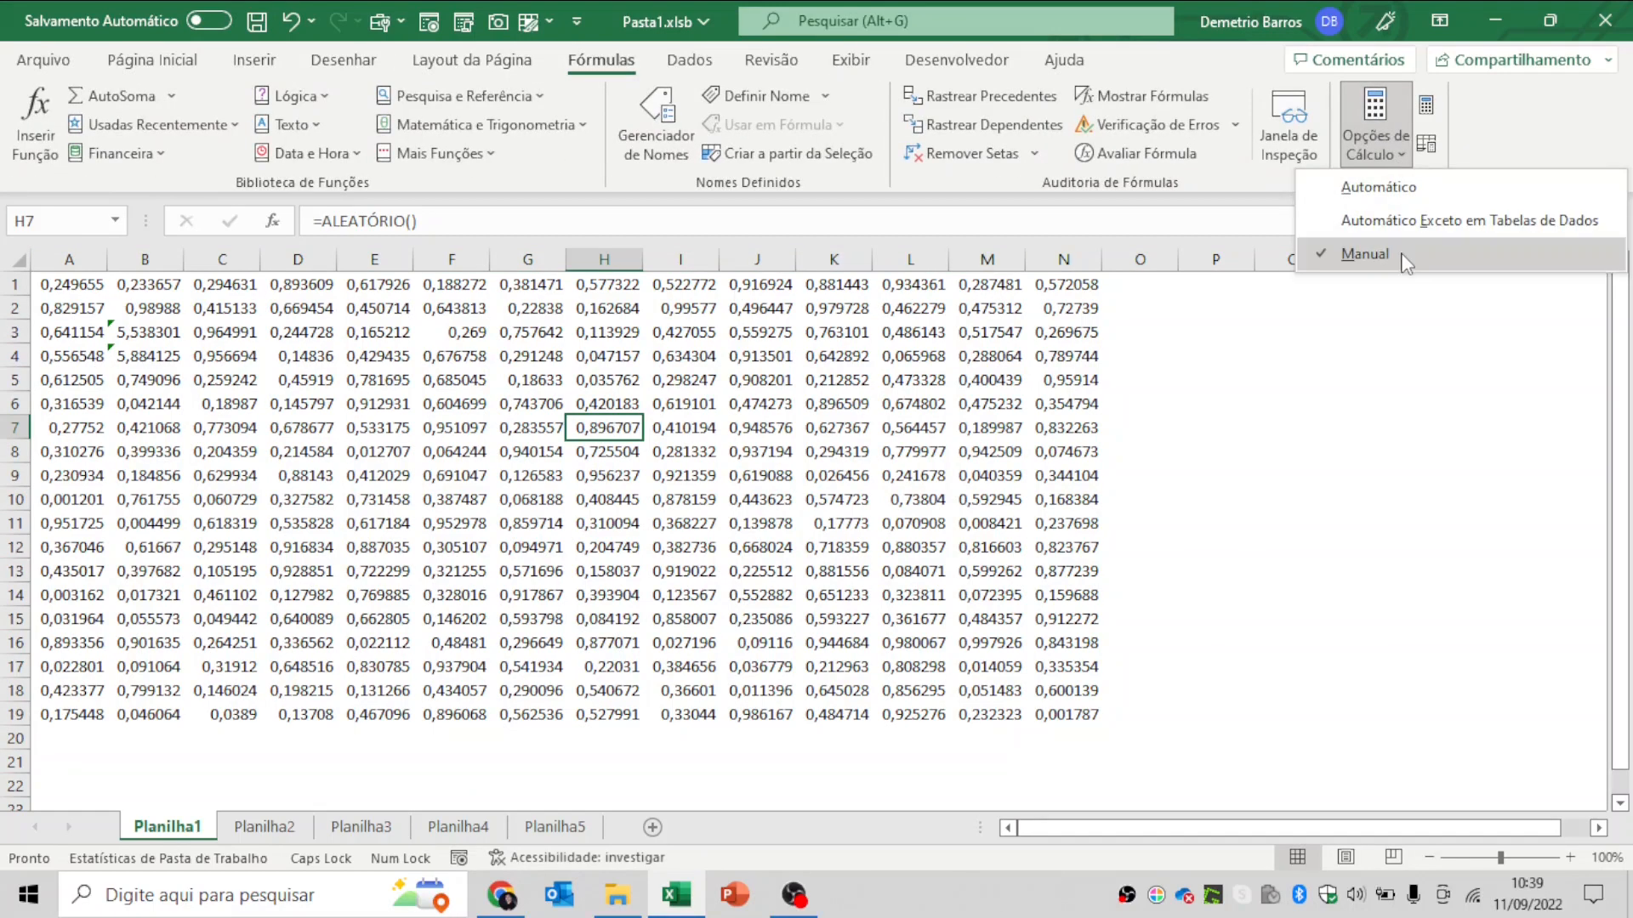
{"action": "left_click", "coordinate": [1364, 254]}
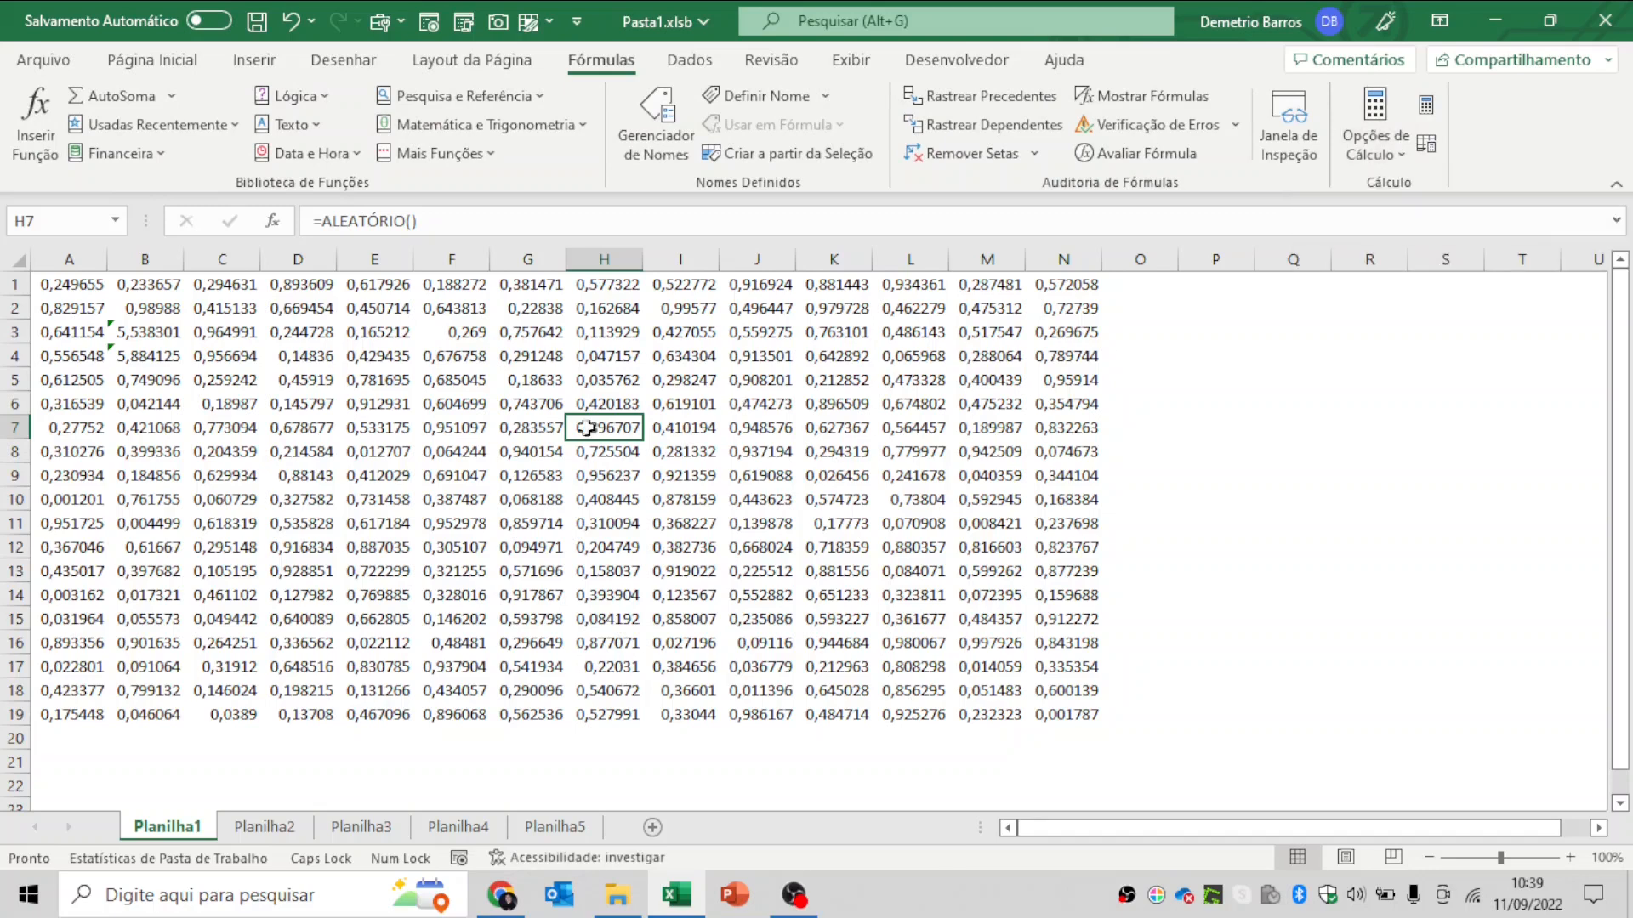
{"action": "left_click", "coordinate": [527, 430]}
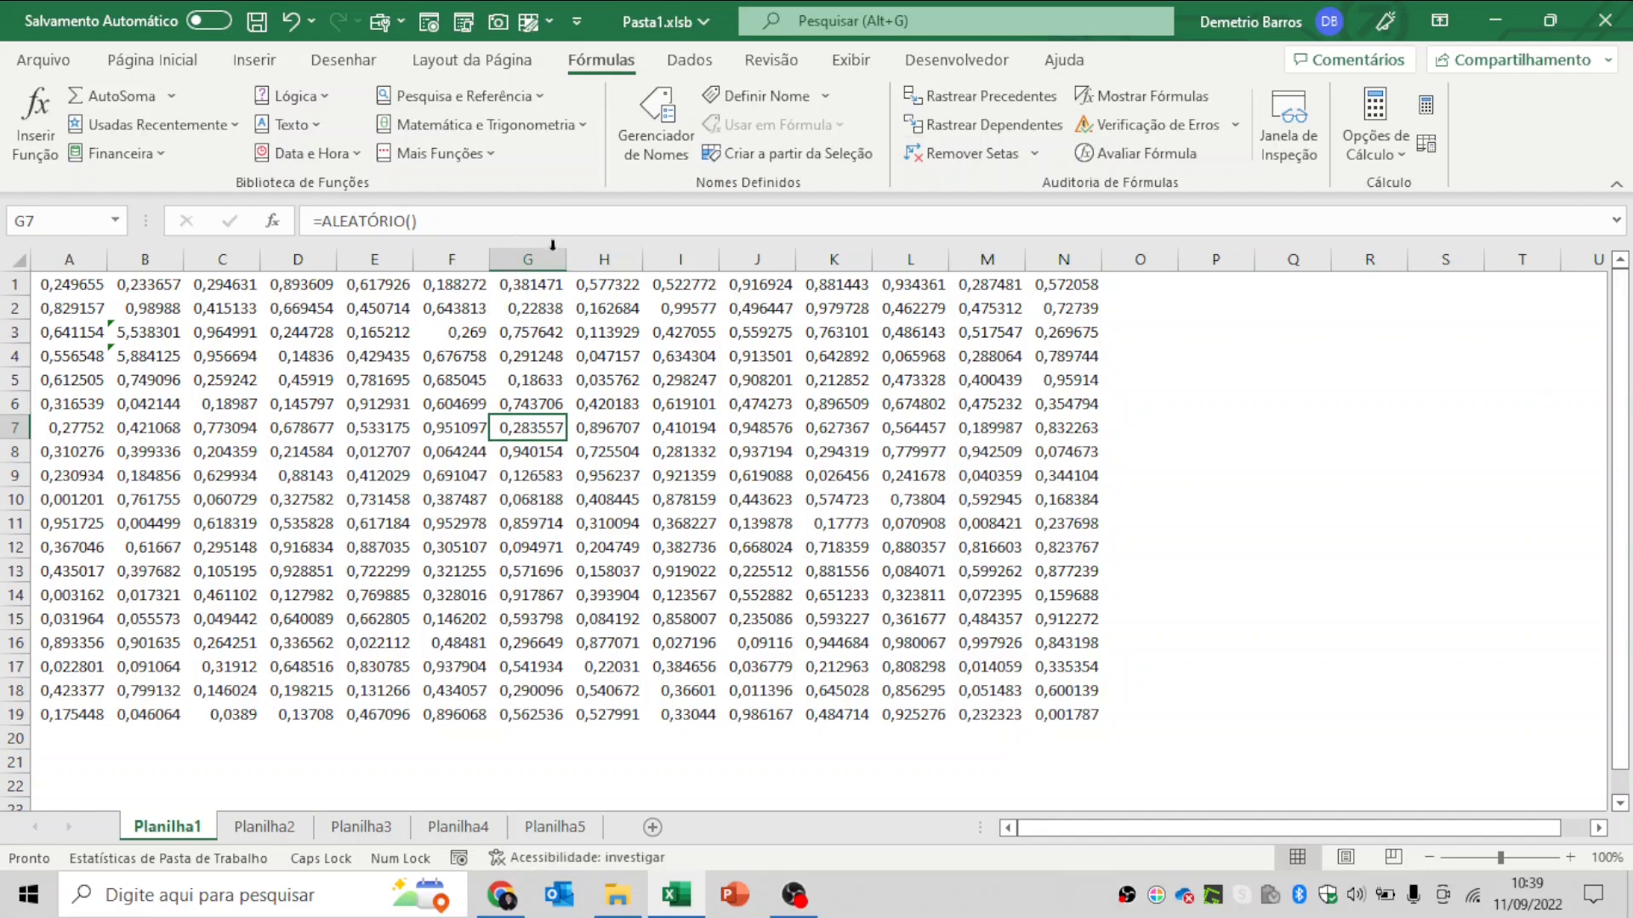
{"action": "left_click", "coordinate": [738, 395]}
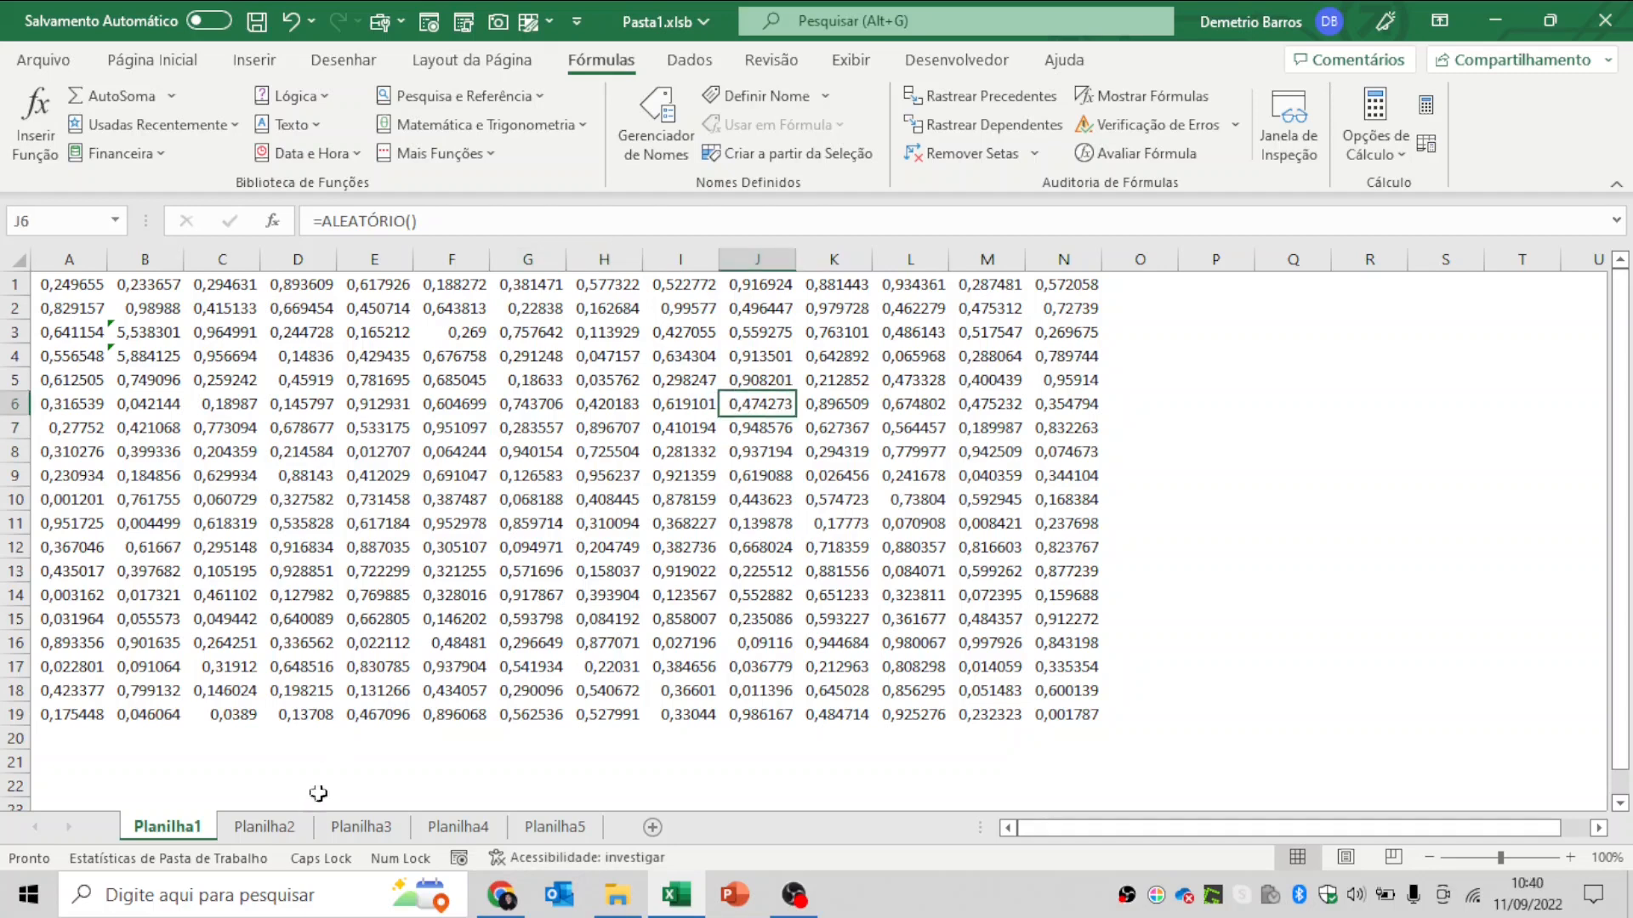